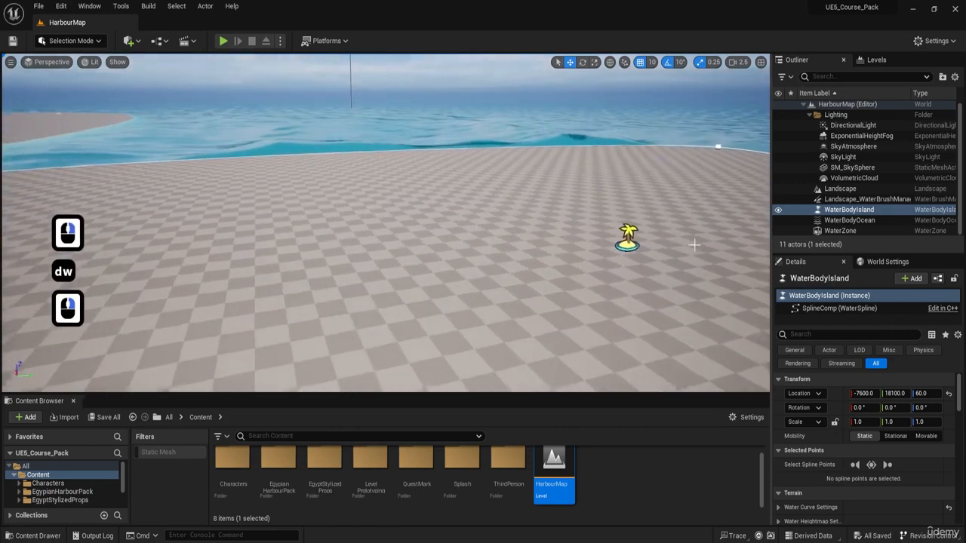
# Step: Select the WaterBodyOcean actor in the middle of the large landmass
pyautogui.press('ctrl')
pyautogui.press('ctrl')
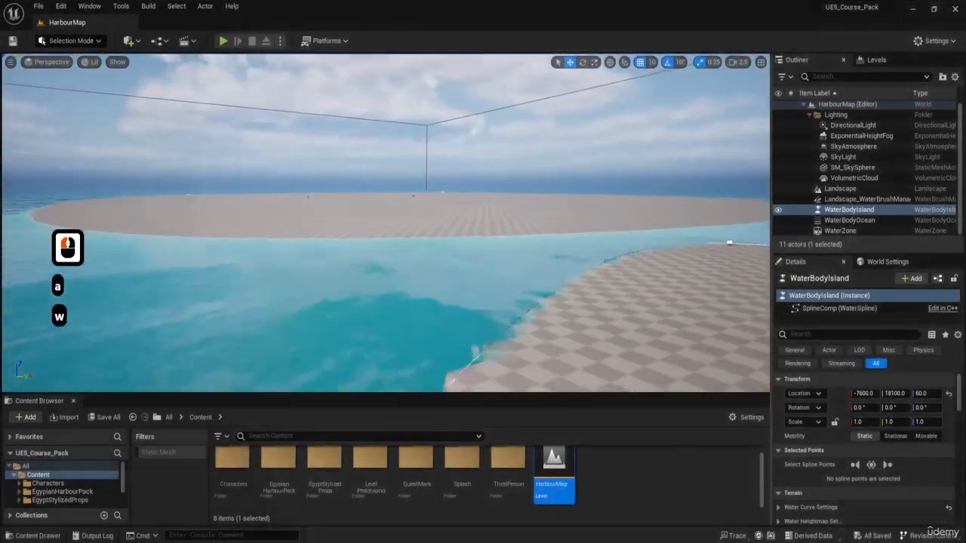
pyautogui.press('e')
pyautogui.moveTo(635, 234)
pyautogui.mouseDown(button='right')
pyautogui.moveTo(651, 240)
pyautogui.moveTo(638, 226)
pyautogui.moveTo(634, 234)
pyautogui.mouseUp(button='right')
pyautogui.press('w')
pyautogui.press('w')
pyautogui.press('w')
pyautogui.press('ctrl')
pyautogui.press('ctrl')
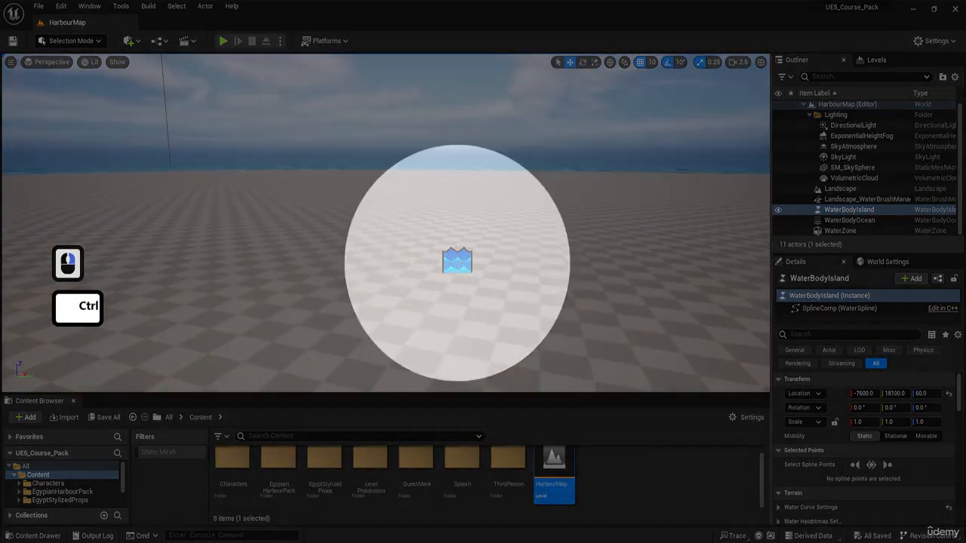
pyautogui.click(457, 261)
# Step: Examine the ocean's spline boundary around the large landmass and the small offshore island
pyautogui.press('a')
pyautogui.press('s')
pyautogui.press('e')
pyautogui.moveTo(456, 261); pyautogui.dragTo(484, 263, button='right')
pyautogui.press('s')
pyautogui.press('d')
pyautogui.press('w')
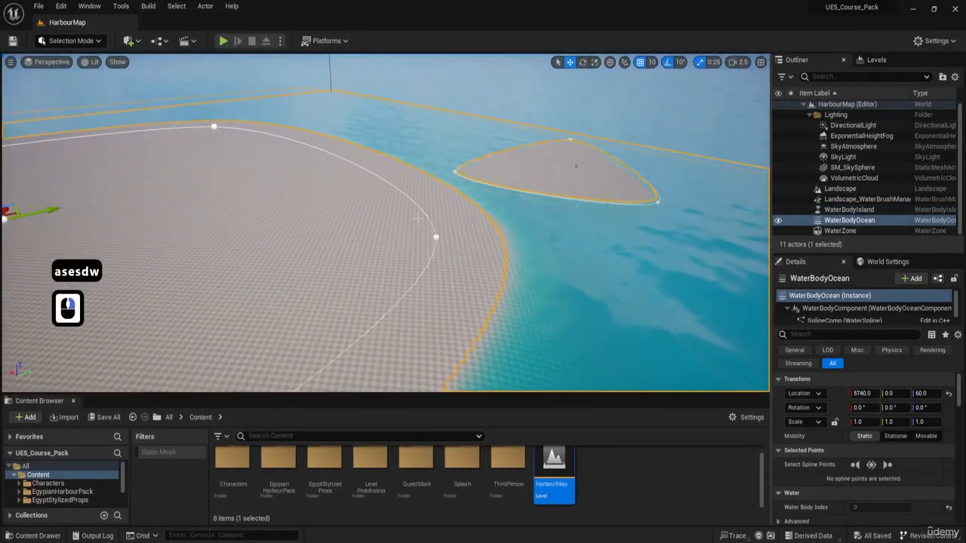
pyautogui.press('w')
pyautogui.press('d')
pyautogui.moveTo(556, 225); pyautogui.dragTo(603, 209, button='right')
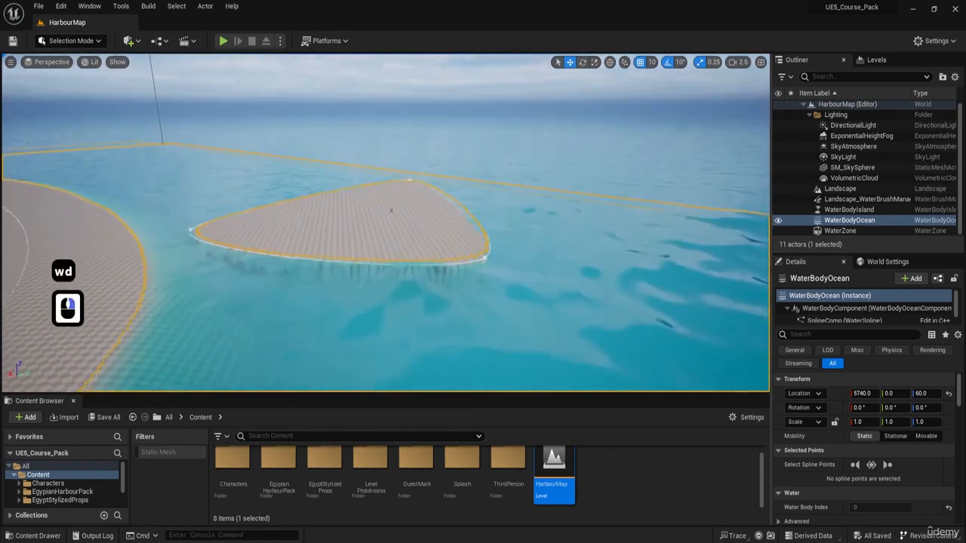
pyautogui.press('w')
pyautogui.moveTo(473, 269); pyautogui.dragTo(460, 262, button='right')
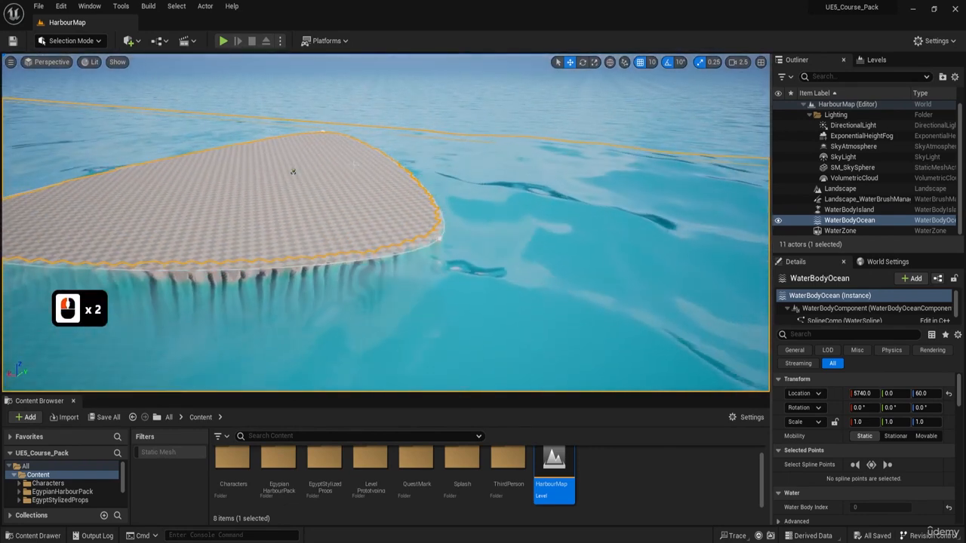
# Step: Select the small island's WaterBodyIsland actor and move it along the X axis to a location of about -6930
pyautogui.click(293, 172)
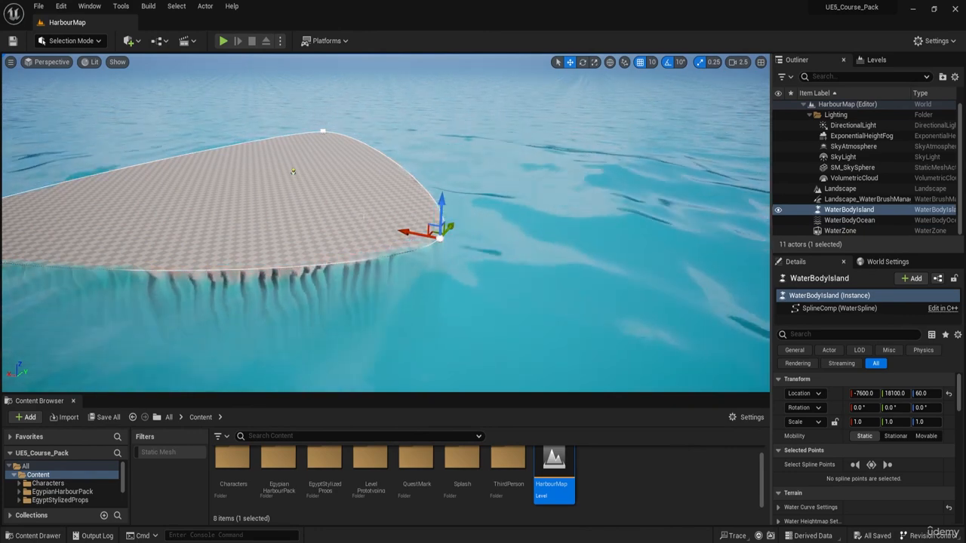
pyautogui.press('a')
pyautogui.press('w')
pyautogui.moveTo(293, 172); pyautogui.dragTo(301, 184, button='right')
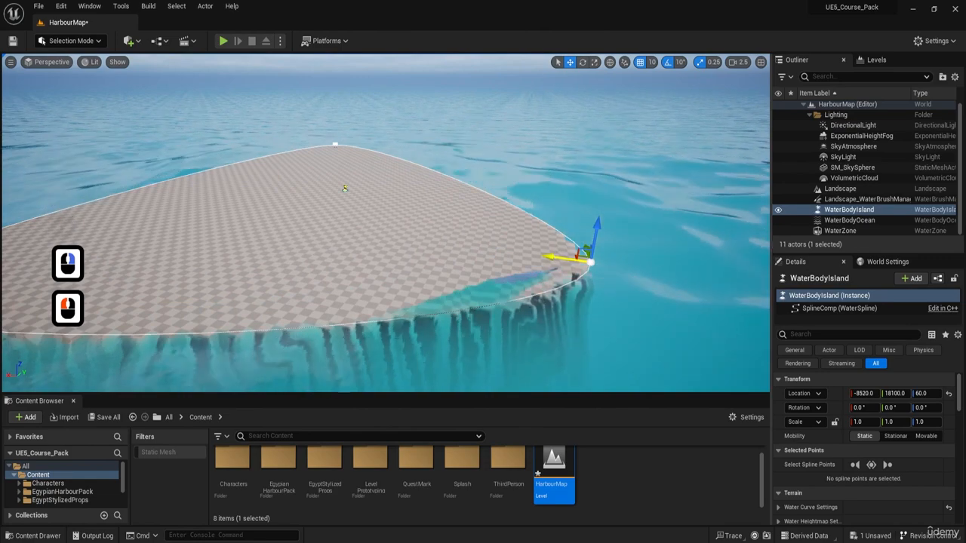
pyautogui.press('a')
pyautogui.press('w')
pyautogui.moveTo(270, 219); pyautogui.dragTo(255, 220, button='right')
pyautogui.press('w')
pyautogui.moveTo(129, 294)
pyautogui.mouseDown(button='right')
pyautogui.moveTo(120, 284)
pyautogui.moveTo(123, 296)
pyautogui.mouseUp(button='right')
pyautogui.press('w')
pyautogui.press('a')
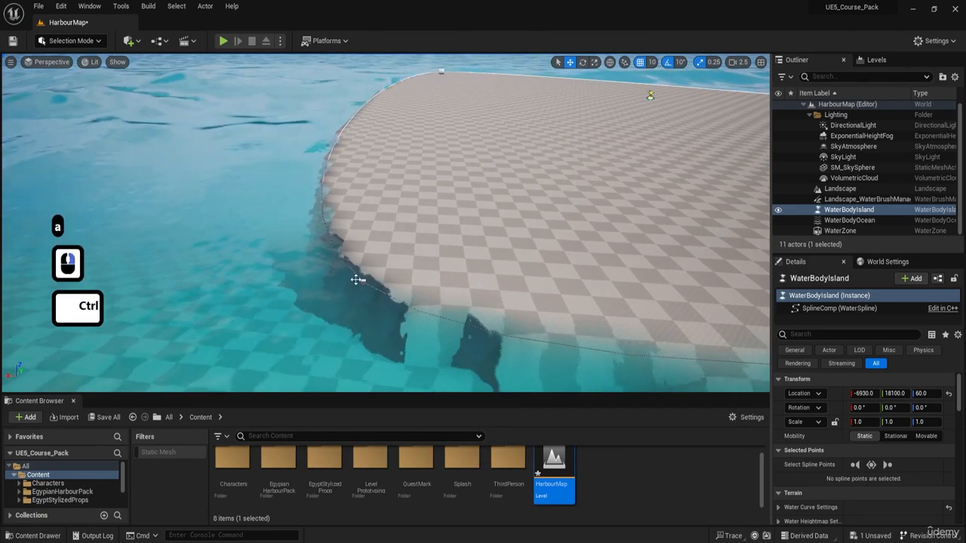
# Step: Select the WaterBodyIsland spline point on the shore facing the large landmass
pyautogui.keyDown('ctrl'); pyautogui.click(363, 281); pyautogui.keyUp('ctrl')
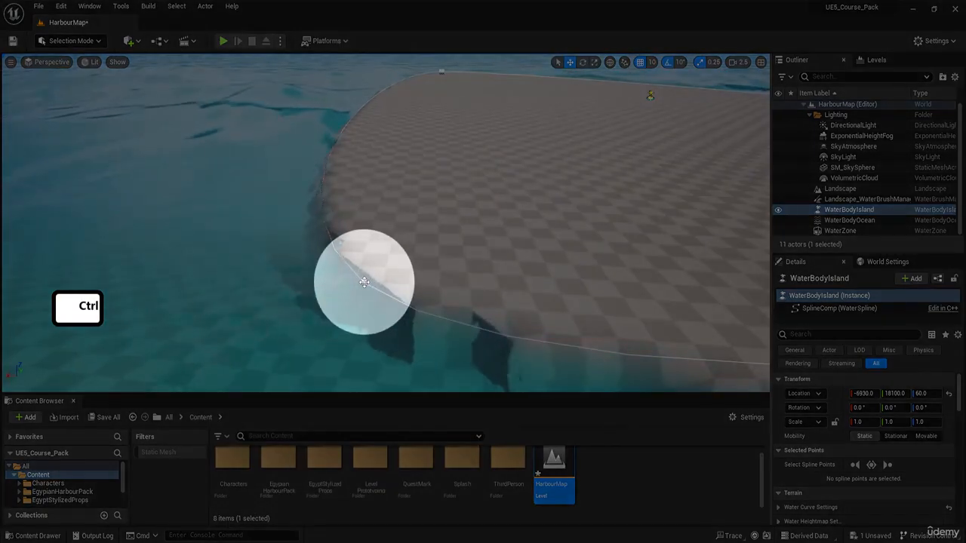
pyautogui.click(364, 282)
pyautogui.press('s')
pyautogui.press('d')
pyautogui.moveTo(363, 283); pyautogui.dragTo(302, 286, button='right')
pyautogui.press('s')
pyautogui.press('e')
pyautogui.press('w')
pyautogui.moveTo(311, 226); pyautogui.dragTo(441, 245, button='right')
pyautogui.press('a')
pyautogui.press('w')
pyautogui.press('a')
pyautogui.press('a')
pyautogui.press('d')
pyautogui.press('w')
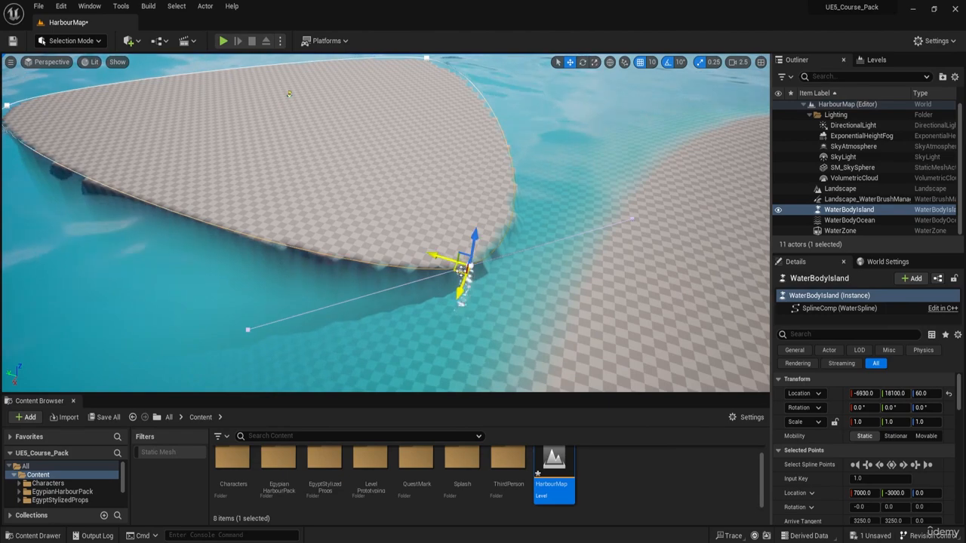
# Step: Capture a screenshot of the area around the selected spline point's gizmo and open it enlarged in Snipping Tool
pyautogui.press('Print')
pyautogui.press('Print')
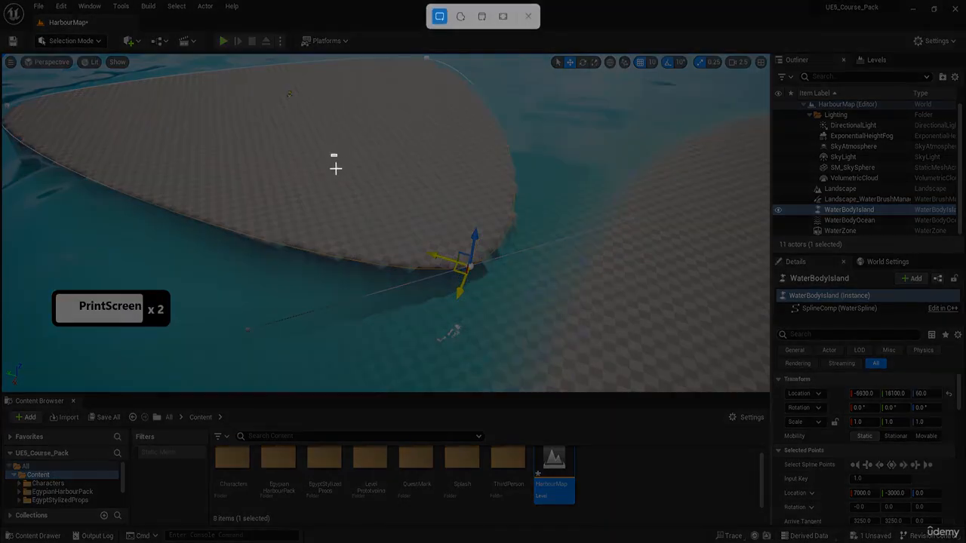
pyautogui.moveTo(335, 153); pyautogui.dragTo(577, 370)
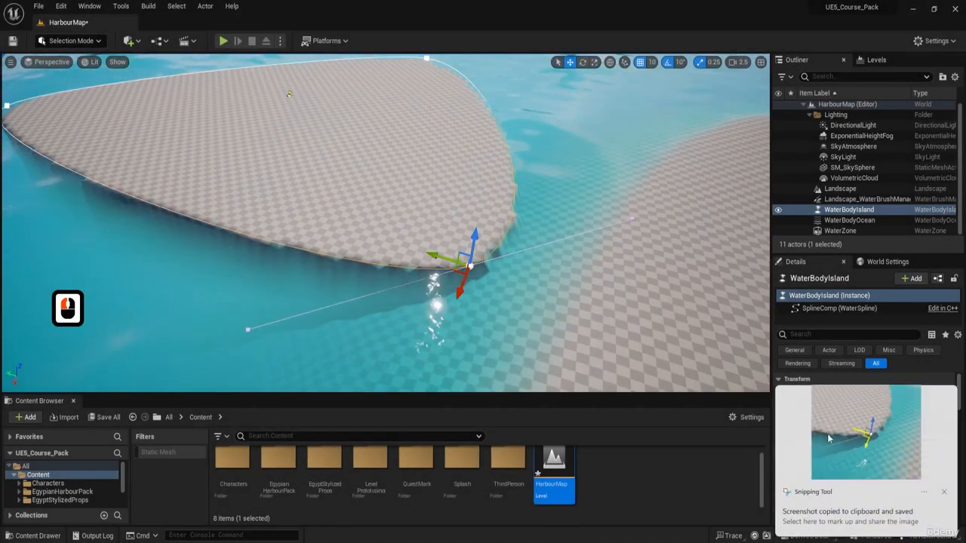
pyautogui.click(837, 432)
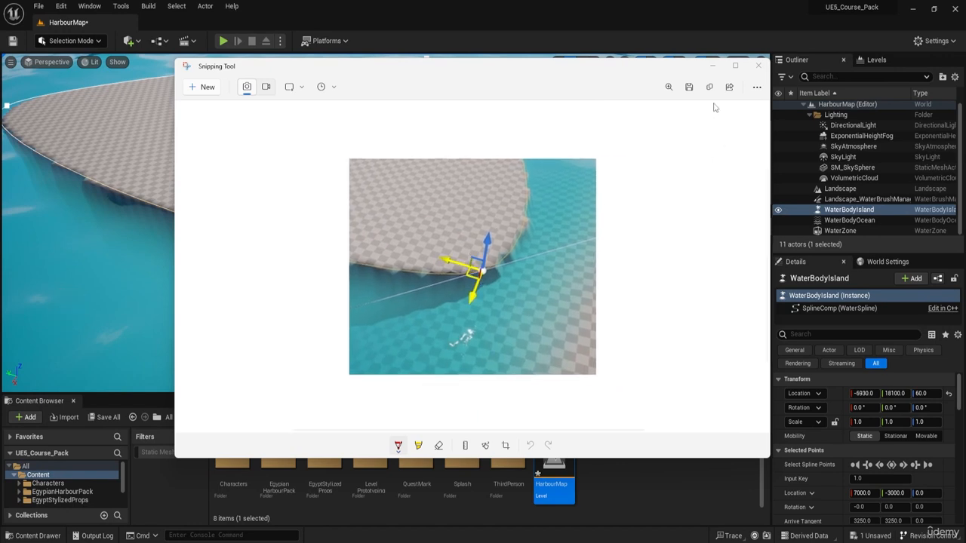
pyautogui.keyDown('ctrl'); pyautogui.scroll(6, 440, 232); pyautogui.keyUp('ctrl')
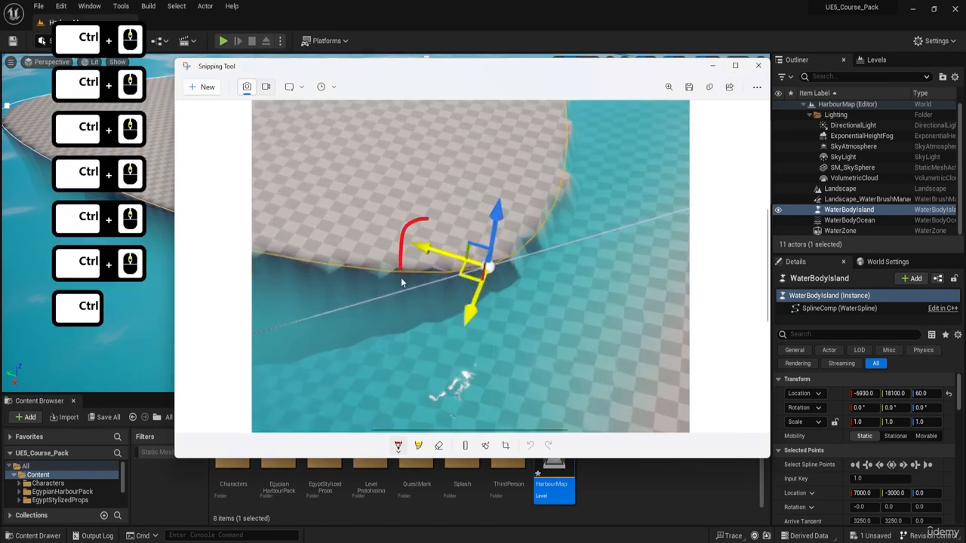
# Step: Mark the X and Y gizmo arrows and cross out the Z arrow in red, and undo all the markings
pyautogui.moveTo(528, 310)
pyautogui.mouseDown()
pyautogui.moveTo(453, 225)
pyautogui.moveTo(405, 217)
pyautogui.mouseUp()
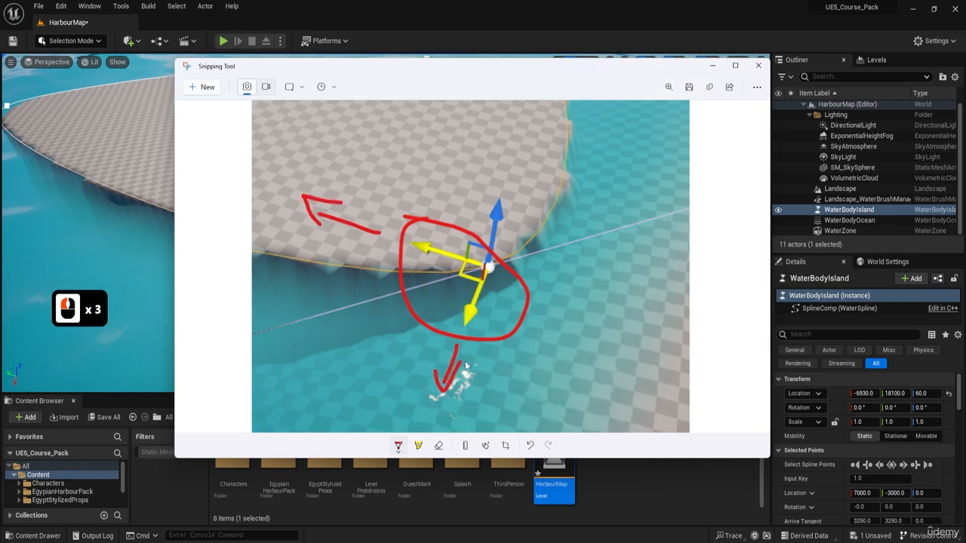
pyautogui.moveTo(456, 216); pyautogui.dragTo(532, 209)
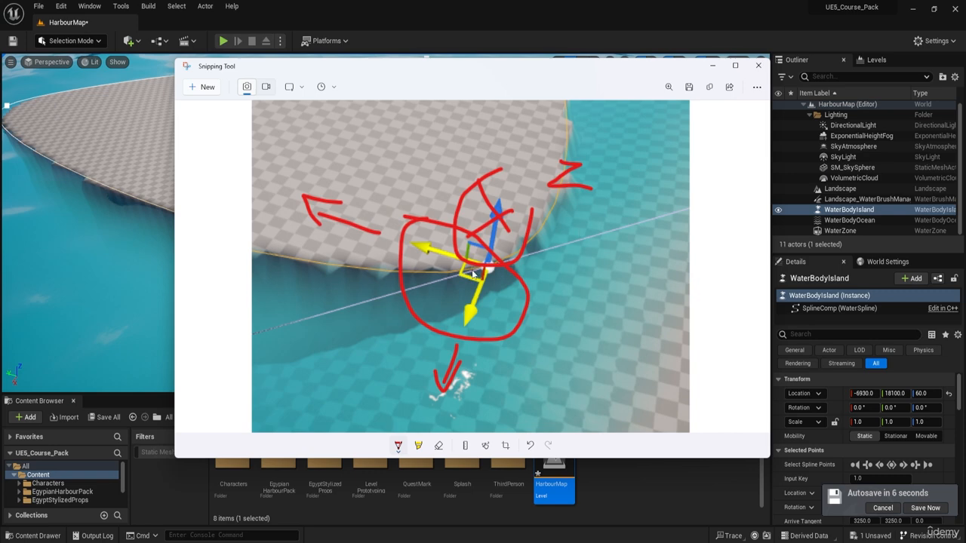
pyautogui.hotkey('ctrl', 'z')
pyautogui.hotkey('ctrl', 'z')
pyautogui.hotkey('ctrl', 'z')
pyautogui.hotkey('ctrl', 'z')
pyautogui.hotkey('ctrl', 'z')
pyautogui.hotkey('ctrl', 'z')
pyautogui.hotkey('ctrl', 'z')
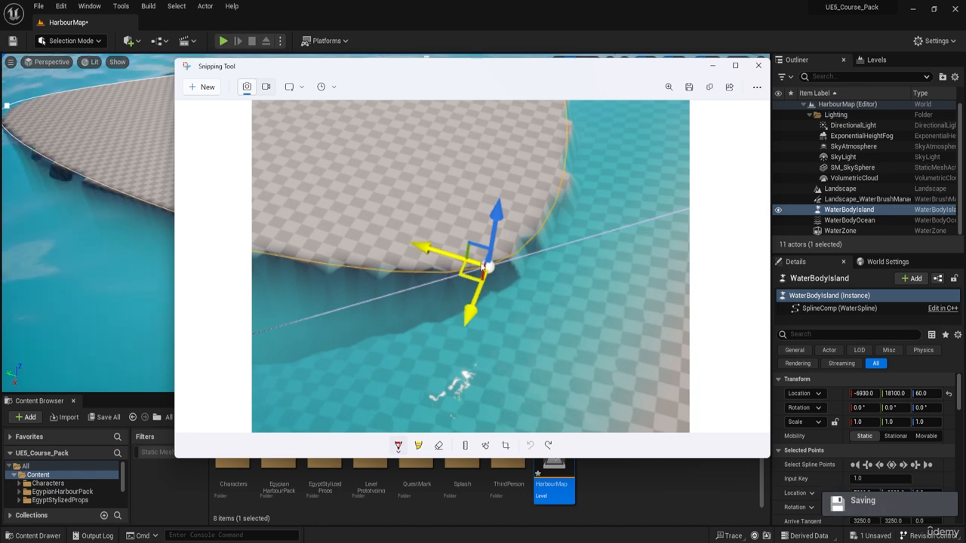
# Step: Circle the gizmo's XY plane handle with red direction arrows on the screenshot, and return to the Unreal Editor
pyautogui.moveTo(445, 284); pyautogui.dragTo(480, 293)
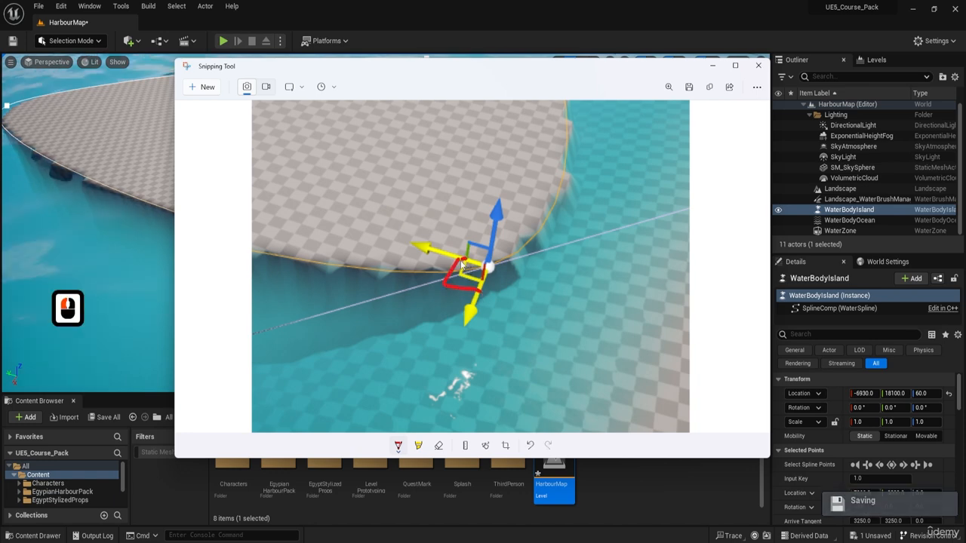
pyautogui.hotkey('ctrl', 'z')
pyautogui.hotkey('ctrl', 'z')
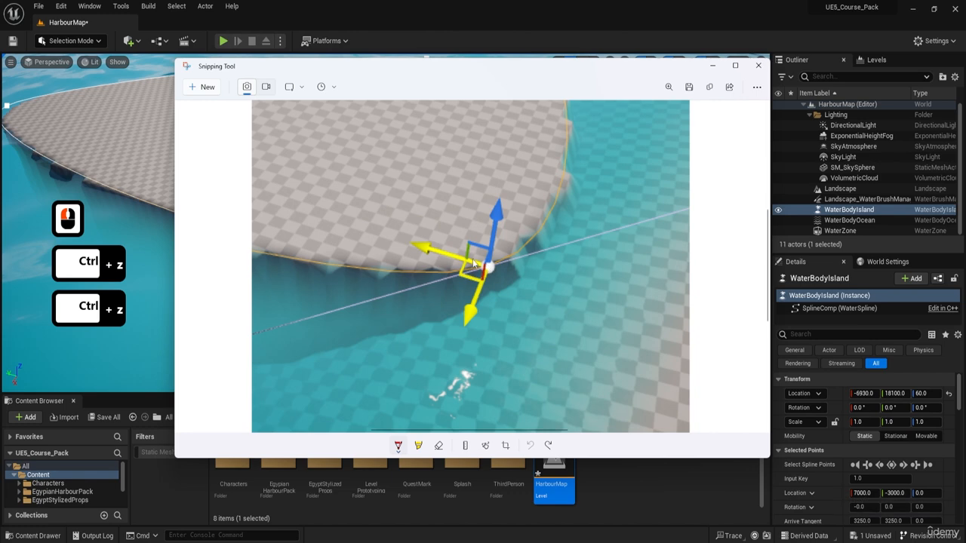
pyautogui.moveTo(469, 262)
pyautogui.mouseDown()
pyautogui.moveTo(449, 280)
pyautogui.moveTo(469, 262)
pyautogui.mouseUp()
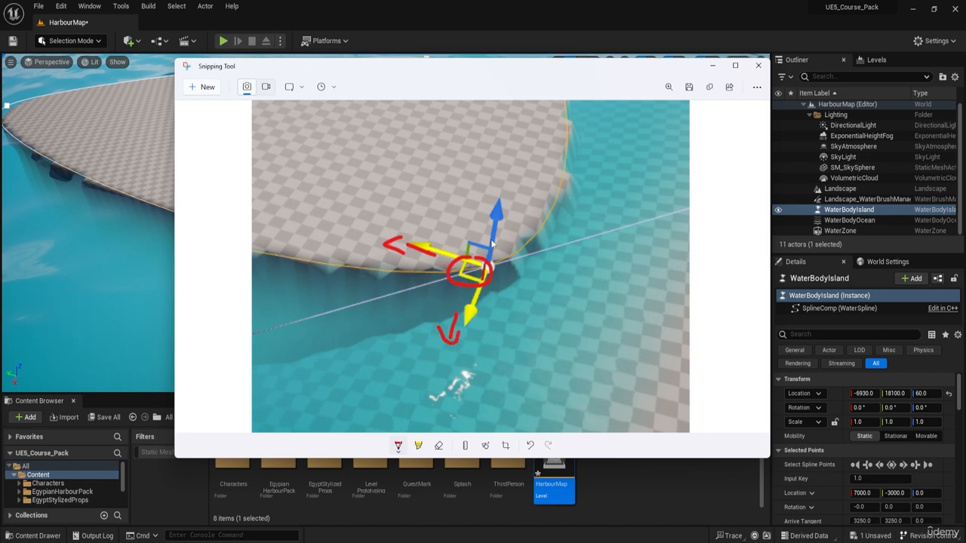
pyautogui.click(758, 66)
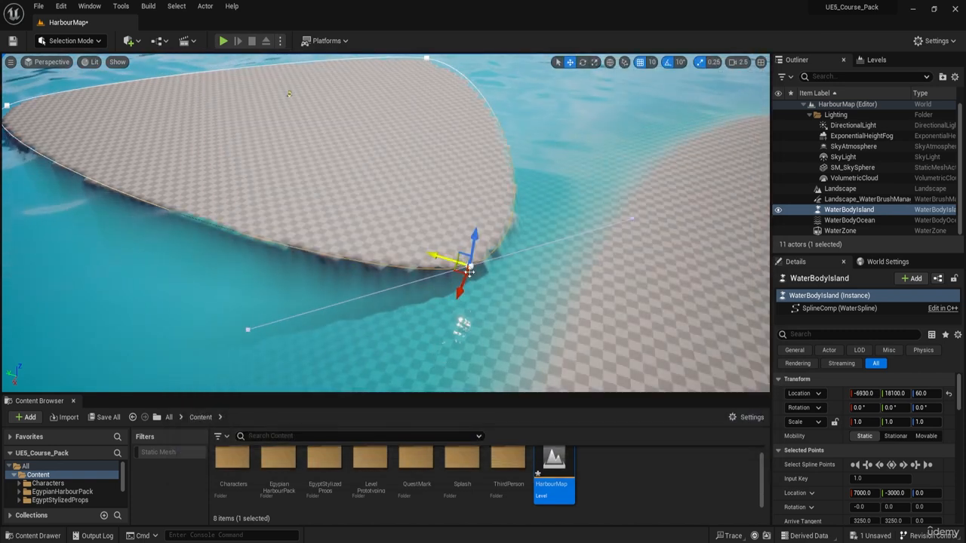
# Step: Move the selected island spline point in the XY plane to about X 7180, Y 120
pyautogui.moveTo(453, 261); pyautogui.dragTo(453, 294, button='right')
pyautogui.press('w')
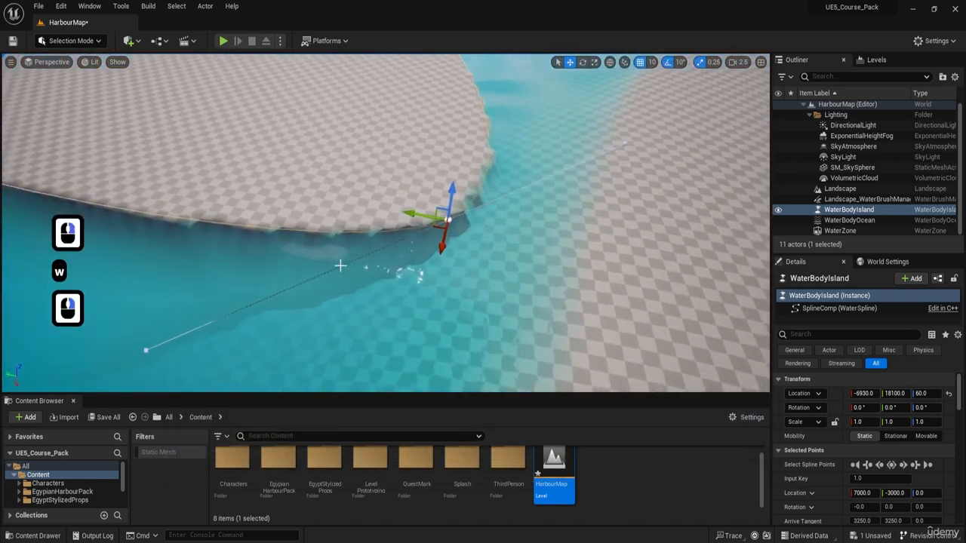
pyautogui.moveTo(437, 221); pyautogui.dragTo(224, 227)
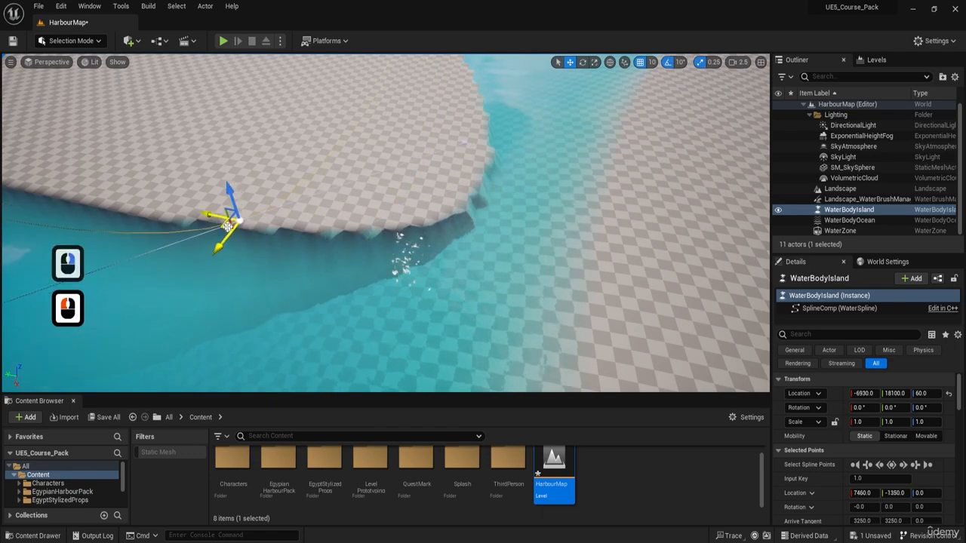
pyautogui.press('a')
pyautogui.press('s')
pyautogui.moveTo(302, 211); pyautogui.dragTo(361, 212, button='right')
pyautogui.moveTo(360, 213); pyautogui.dragTo(289, 212)
# Step: Move the spline point at the island's opposite narrow end inward to about X 870, Y 2430
pyautogui.press('a')
pyautogui.press('w')
pyautogui.press('e')
pyautogui.moveTo(332, 234); pyautogui.dragTo(422, 277, button='right')
pyautogui.press('w')
pyautogui.press('a')
pyautogui.moveTo(347, 276); pyautogui.dragTo(551, 287, button='right')
pyautogui.press('a')
pyautogui.press('w')
pyautogui.press('s')
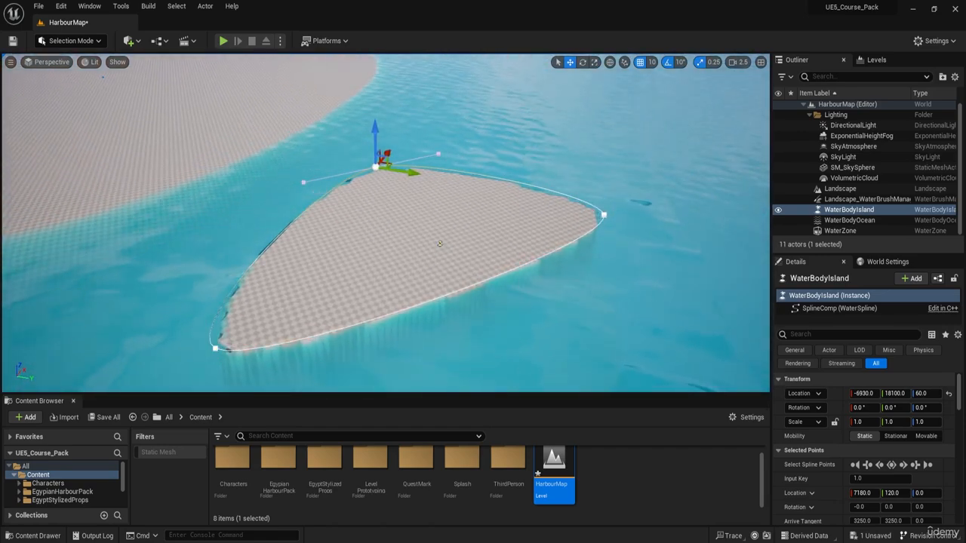
pyautogui.click(215, 348)
pyautogui.moveTo(235, 346); pyautogui.dragTo(392, 348)
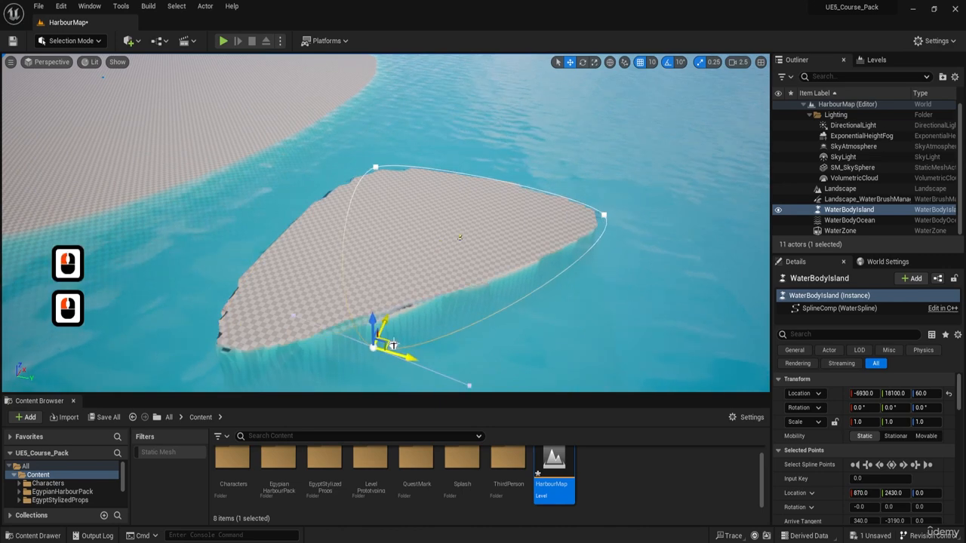
# Step: Add a spline point on the island's curved edge beside the previously moved 7180, 120 point
pyautogui.moveTo(392, 347); pyautogui.dragTo(325, 355, button='right')
pyautogui.press('d')
pyautogui.press('w')
pyautogui.press('q')
pyautogui.press('d')
pyautogui.press('d')
pyautogui.moveTo(393, 302); pyautogui.dragTo(411, 274, button='right')
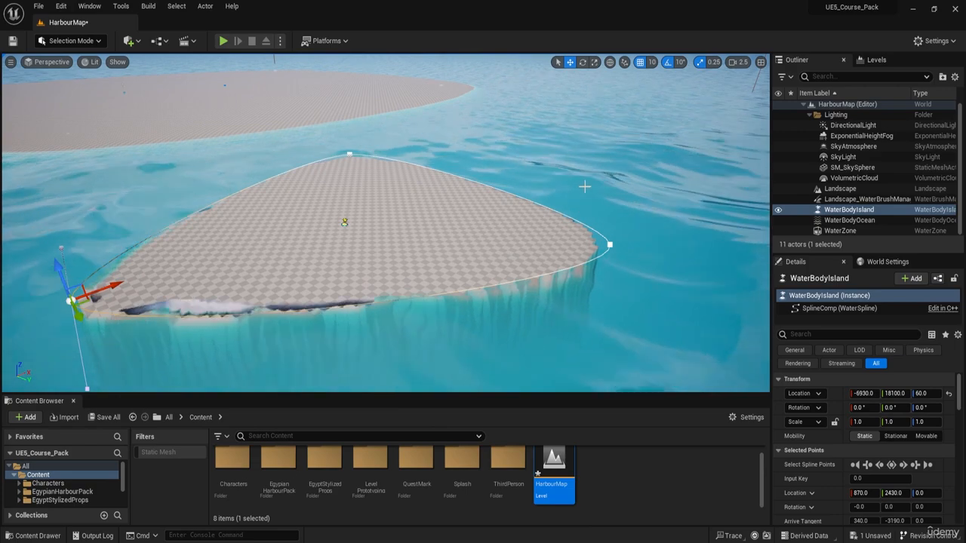
pyautogui.press('d')
pyautogui.moveTo(584, 209); pyautogui.dragTo(584, 209, button='right')
pyautogui.press('w')
pyautogui.press('w')
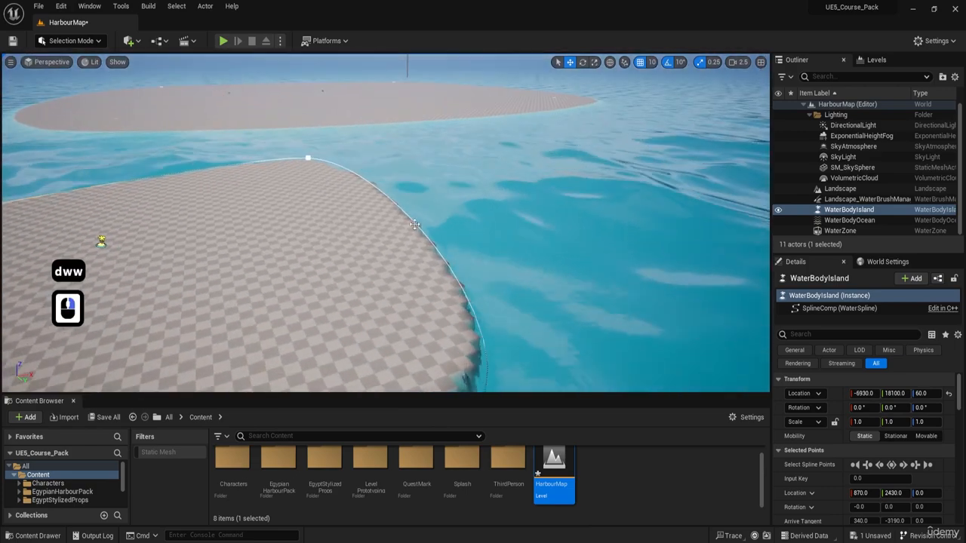
pyautogui.rightClick(418, 229)
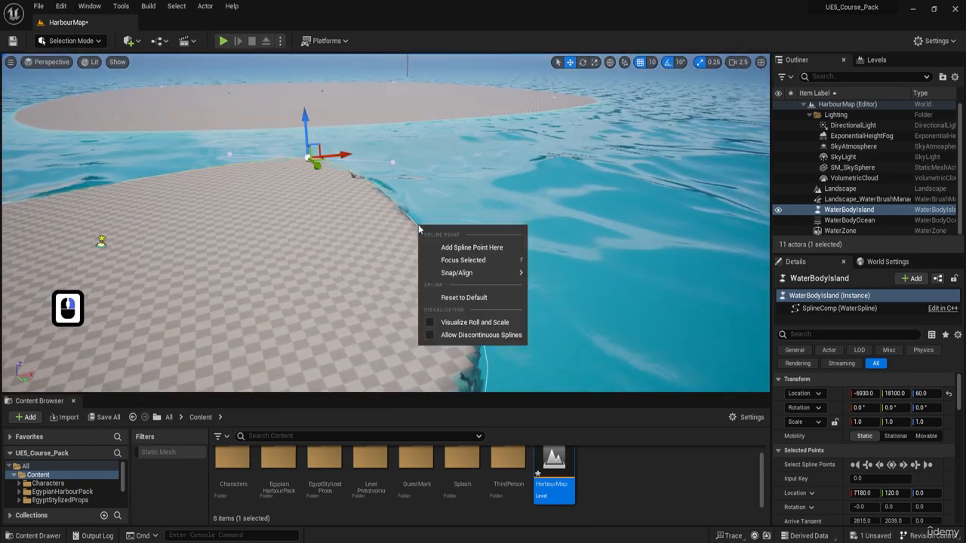
pyautogui.click(456, 253)
# Step: Pull the added spline point outward in the XY plane to about X 9200, Y 4360 to widen the island
pyautogui.moveTo(455, 253); pyautogui.dragTo(455, 253, button='right')
pyautogui.press('d')
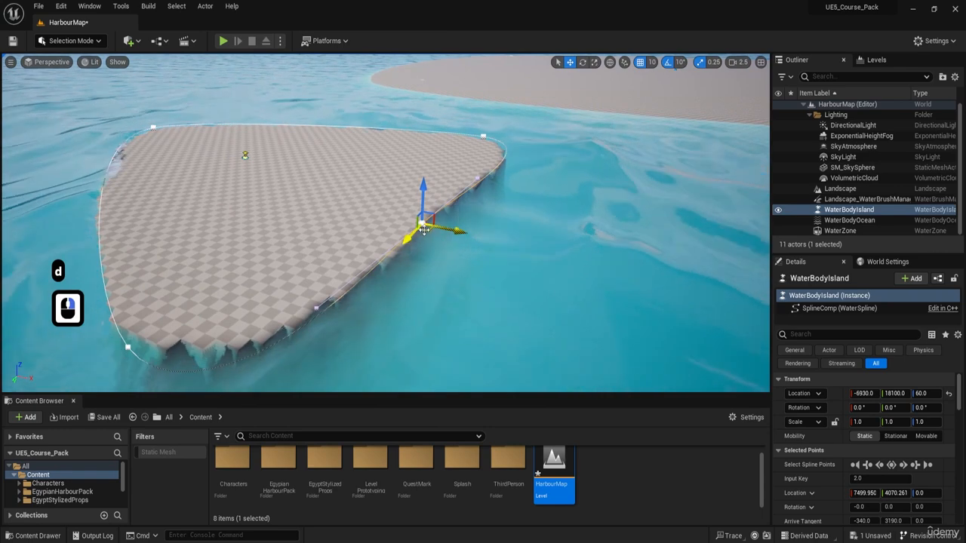
pyautogui.moveTo(433, 231); pyautogui.dragTo(611, 285)
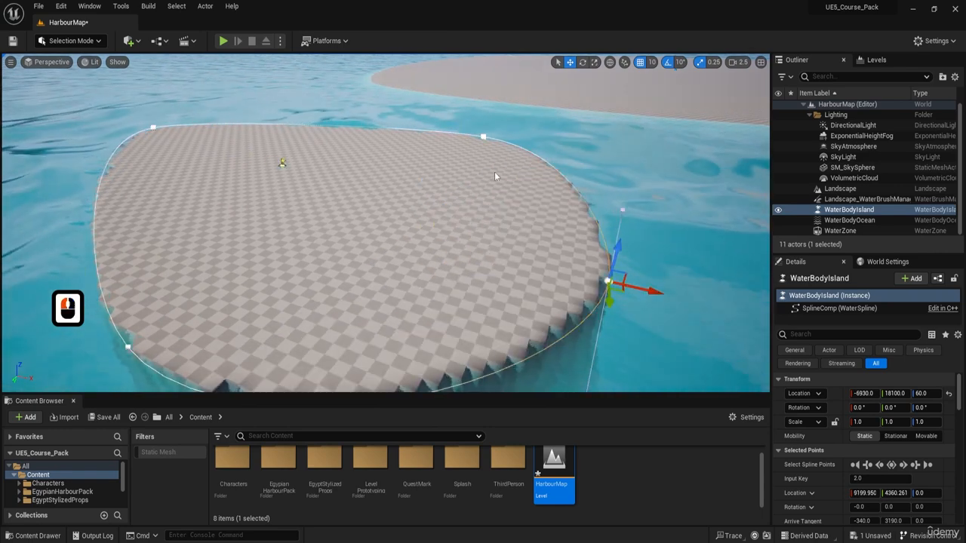
# Step: Inspect the widened island's shoreline from different sides
pyautogui.press('s')
pyautogui.moveTo(434, 134); pyautogui.dragTo(434, 134, button='right')
pyautogui.press('a')
pyautogui.press('w')
pyautogui.press('e')
pyautogui.press('s')
pyautogui.press('a')
pyautogui.press('s')
pyautogui.press('a')
pyautogui.press('s')
pyautogui.press('q')
pyautogui.press('w')
pyautogui.press('d')
pyautogui.press('w')
pyautogui.press('a')
pyautogui.press('e')
pyautogui.moveTo(405, 270); pyautogui.dragTo(479, 252, button='right')
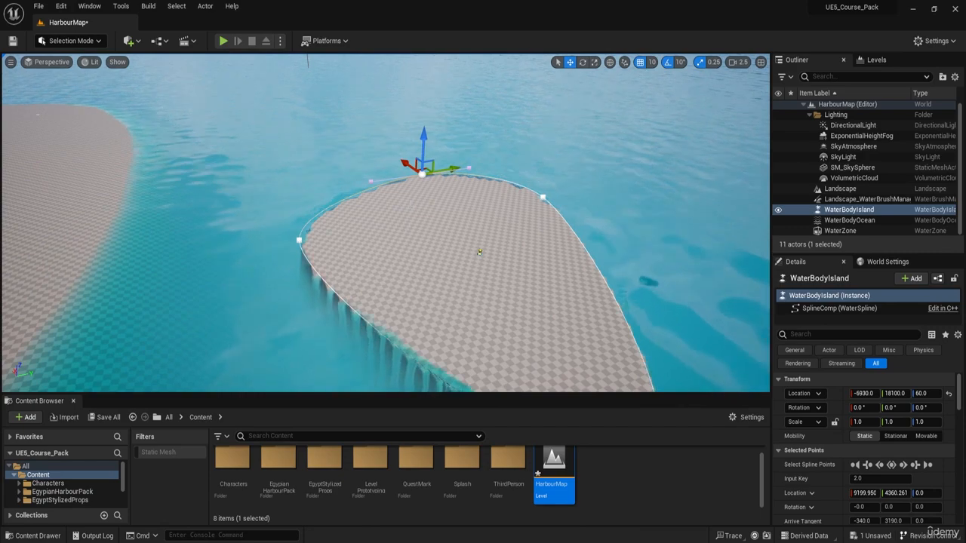
# Step: Reshape the shoreline by moving the added spline point's tangent handle to an X tangent of about -2800
pyautogui.press('w')
pyautogui.press('w')
pyautogui.moveTo(479, 253); pyautogui.dragTo(524, 315, button='right')
pyautogui.moveTo(292, 227); pyautogui.dragTo(292, 227, button='right')
pyautogui.press('w')
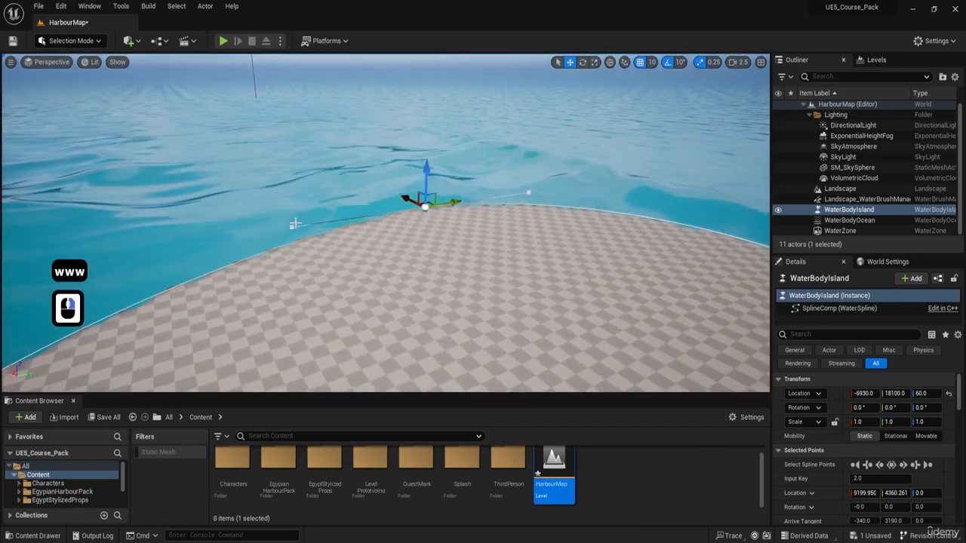
pyautogui.press('ctrl')
pyautogui.press('ctrl')
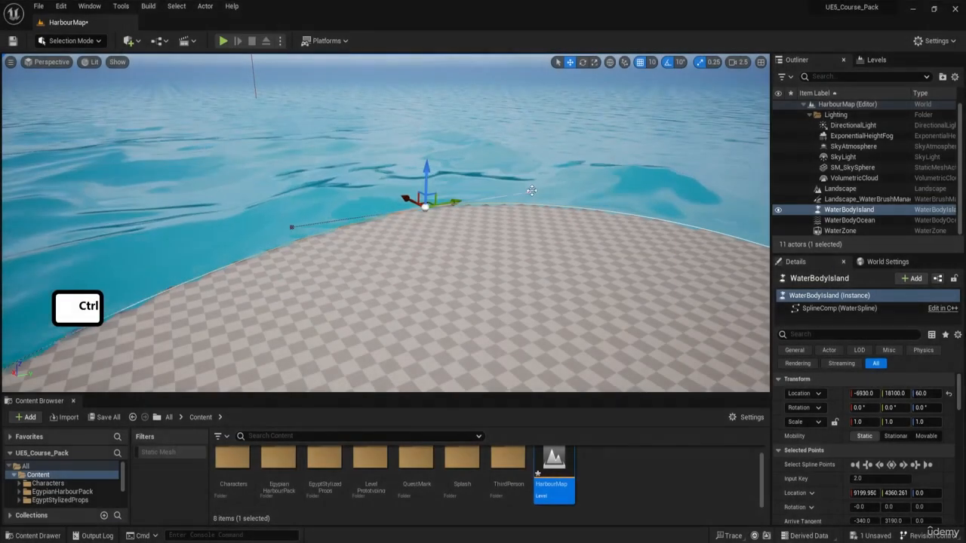
pyautogui.keyDown('ctrl'); pyautogui.click(531, 192); pyautogui.keyUp('ctrl')
pyautogui.press('e')
pyautogui.moveTo(541, 190); pyautogui.dragTo(474, 198, button='right')
pyautogui.moveTo(432, 183); pyautogui.dragTo(530, 242)
# Step: Examine the shoreline curve around the adjusted tangent from above
pyautogui.moveTo(324, 199); pyautogui.dragTo(283, 185, button='right')
pyautogui.press('s')
pyautogui.moveTo(211, 259); pyautogui.dragTo(240, 299, button='right')
pyautogui.press('s')
pyautogui.press('d')
pyautogui.press('s')
pyautogui.moveTo(211, 258); pyautogui.dragTo(214, 266, button='right')
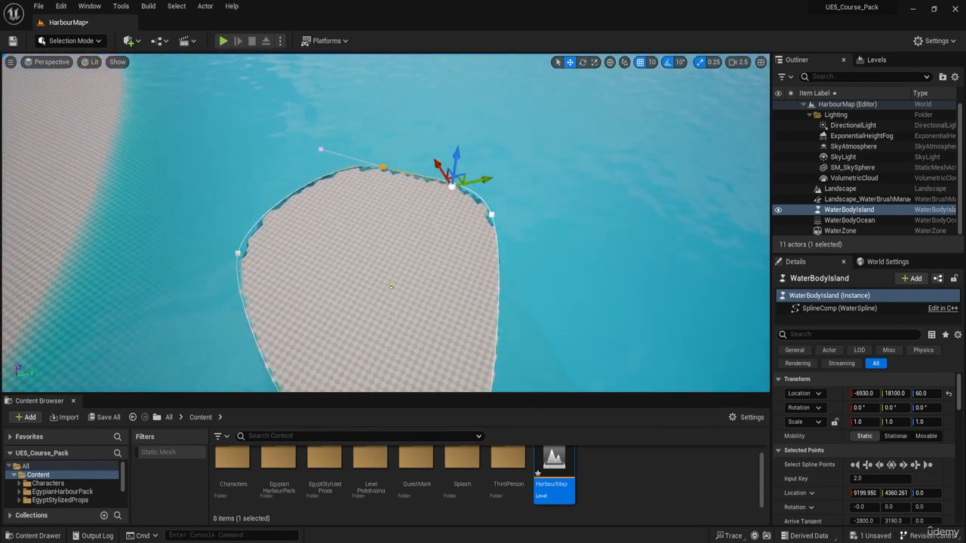
pyautogui.press('d')
pyautogui.moveTo(443, 214); pyautogui.dragTo(389, 214, button='right')
pyautogui.press('w')
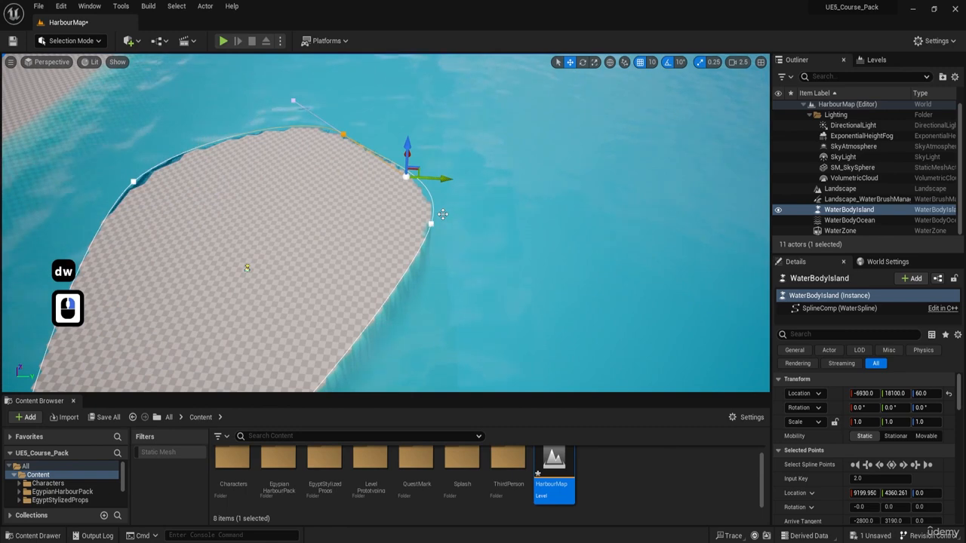
# Step: Refine the small island's shoreline by moving the added spline point's tangent handle to a tangent of about X -2220, Y 3470
pyautogui.press('d')
pyautogui.press('w')
pyautogui.moveTo(452, 291); pyautogui.dragTo(306, 293, button='right')
pyautogui.press('d')
pyautogui.moveTo(463, 296); pyautogui.dragTo(486, 296)
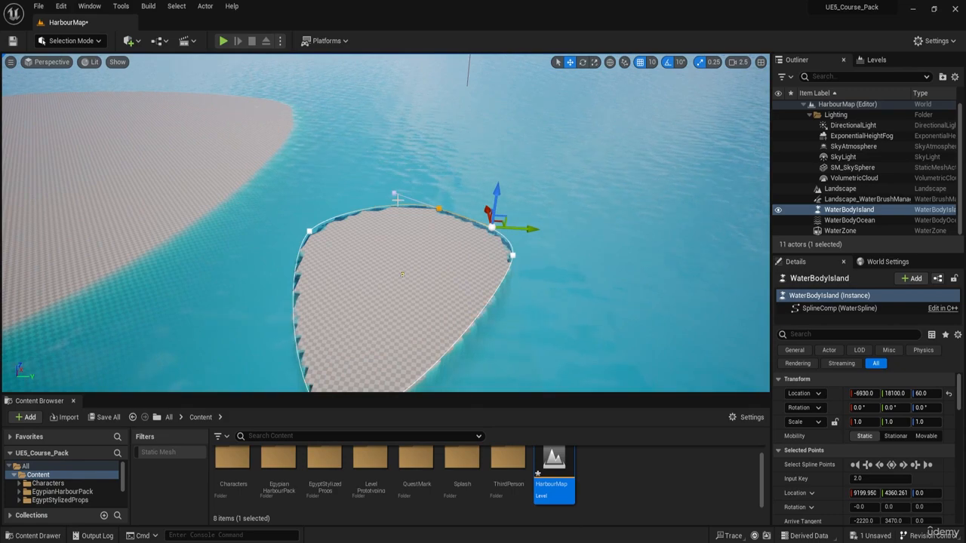
# Step: Inspect the reshaped small island and survey the large landmass and its shoreline from across the water
pyautogui.press('w')
pyautogui.moveTo(422, 197); pyautogui.dragTo(301, 230, button='right')
pyautogui.press('a')
pyautogui.press('a')
pyautogui.press('d')
pyautogui.press('w')
pyautogui.press('s')
pyautogui.press('d')
pyautogui.press('a')
pyautogui.press('q')
pyautogui.press('s')
pyautogui.press('q')
pyautogui.press('d')
pyautogui.press('d')
pyautogui.press('w')
pyautogui.press('e')
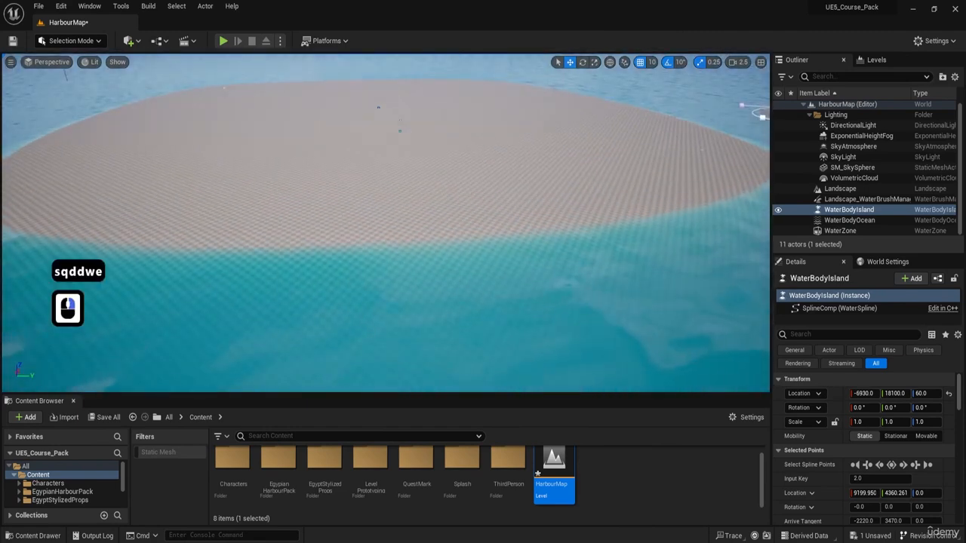
# Step: Select WaterBodyOcean and its spline point at X -10000, Y -10000 near the large landmass's shoreline
pyautogui.click(380, 130)
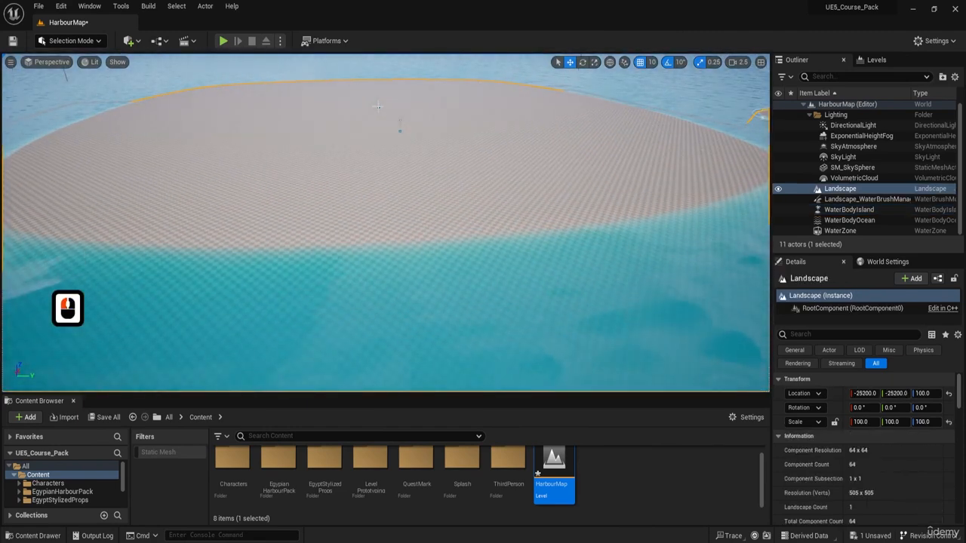
pyautogui.click(378, 106)
pyautogui.press('a')
pyautogui.press('w')
pyautogui.moveTo(379, 106); pyautogui.dragTo(451, 151, button='right')
pyautogui.press('s')
pyautogui.press('d')
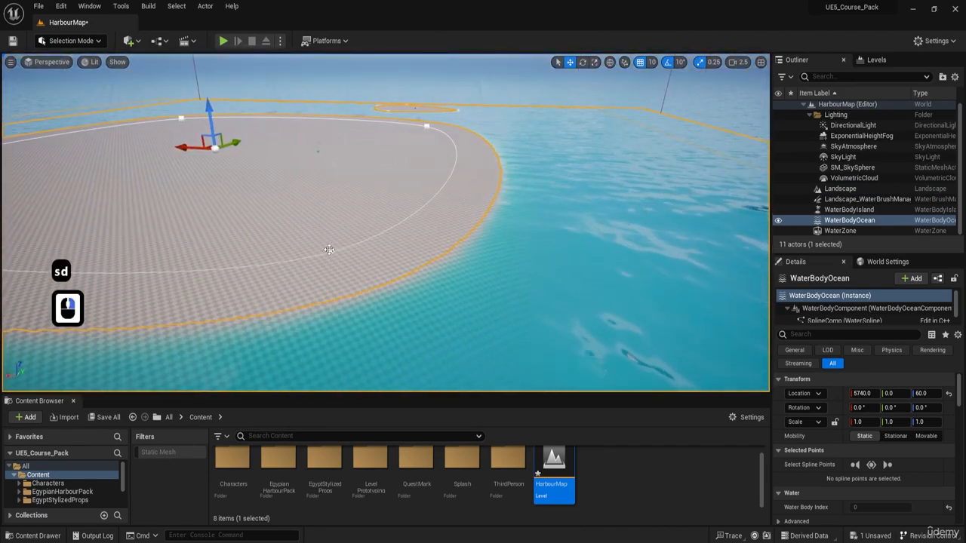
pyautogui.press('w')
pyautogui.moveTo(445, 189); pyautogui.dragTo(501, 174, button='right')
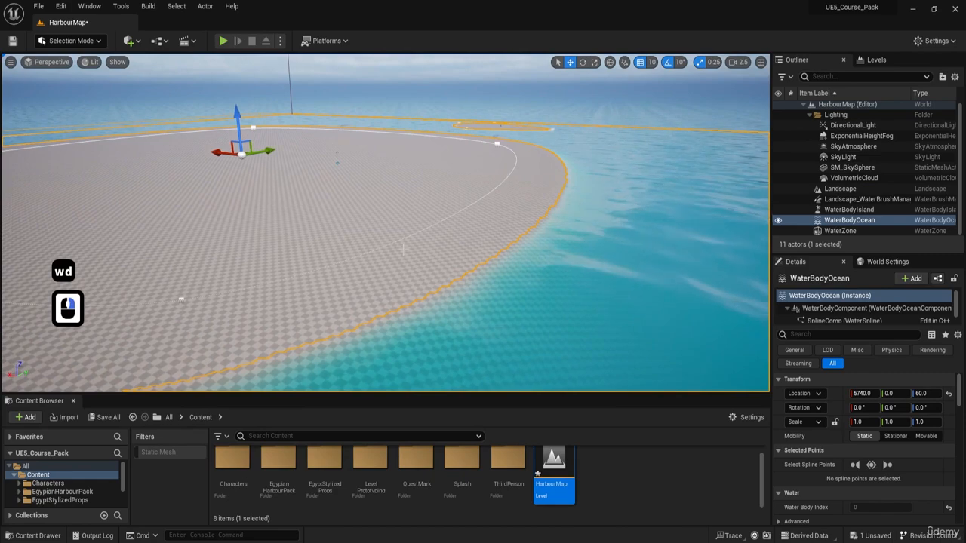
pyautogui.moveTo(425, 255); pyautogui.dragTo(465, 268, button='right')
pyautogui.press('a')
pyautogui.press('s')
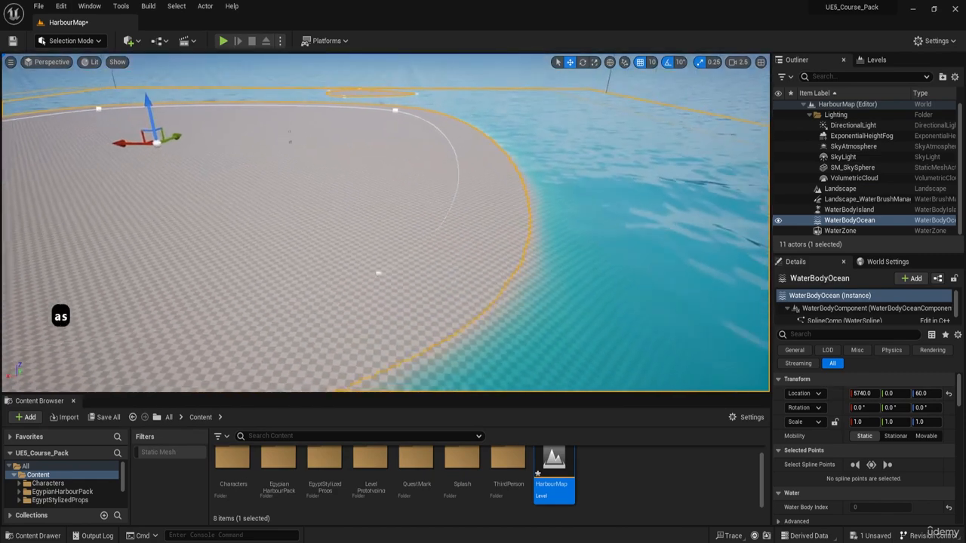
pyautogui.click(382, 269)
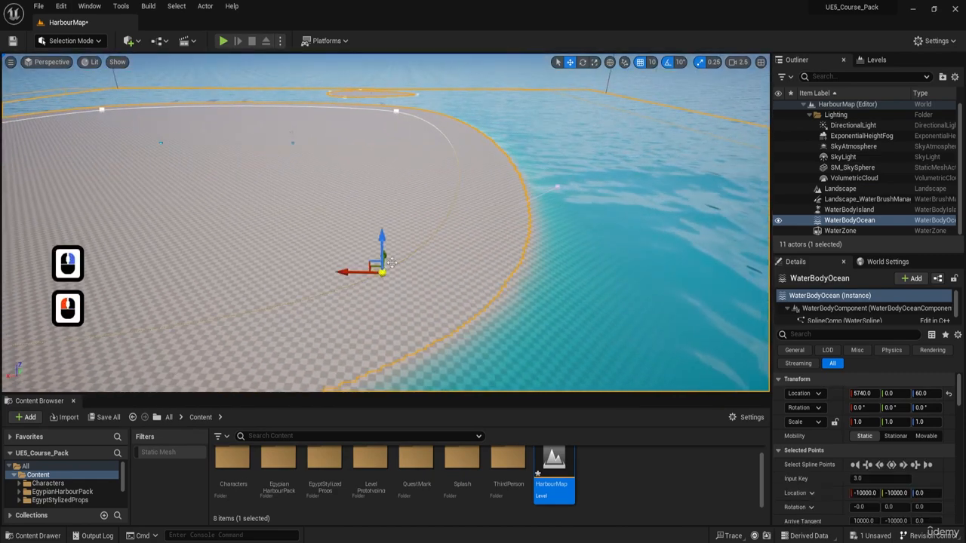
# Step: Reshape the large landmass's shoreline by moving the tangent handle of the ocean spline point at X -10000, Y -10000 in the XY plane
pyautogui.press('d')
pyautogui.press('w')
pyautogui.moveTo(465, 236); pyautogui.dragTo(404, 237, button='right')
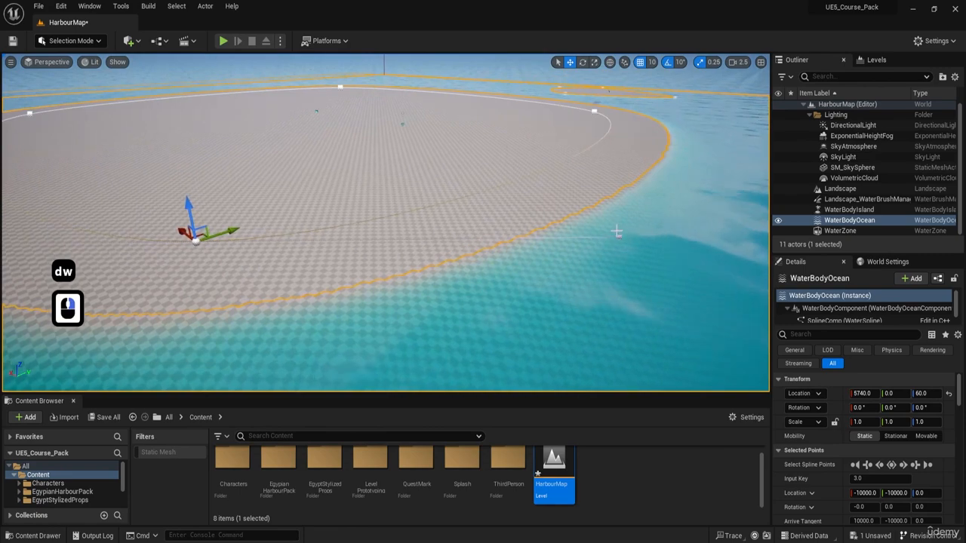
pyautogui.press('e')
pyautogui.press('w')
pyautogui.press('a')
pyautogui.moveTo(595, 205); pyautogui.dragTo(702, 212, button='right')
pyautogui.press('s')
pyautogui.press('w')
pyautogui.press('a')
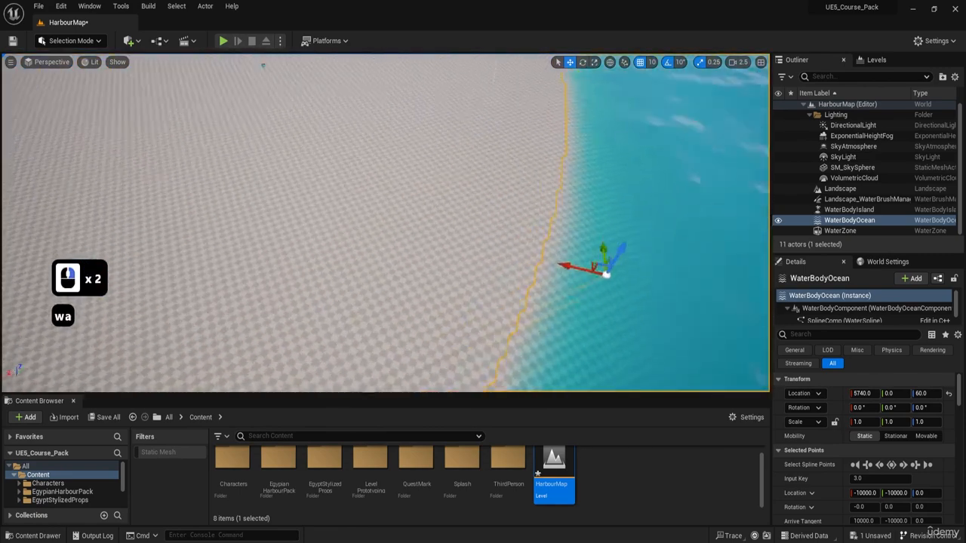
pyautogui.moveTo(642, 222); pyautogui.dragTo(649, 226, button='right')
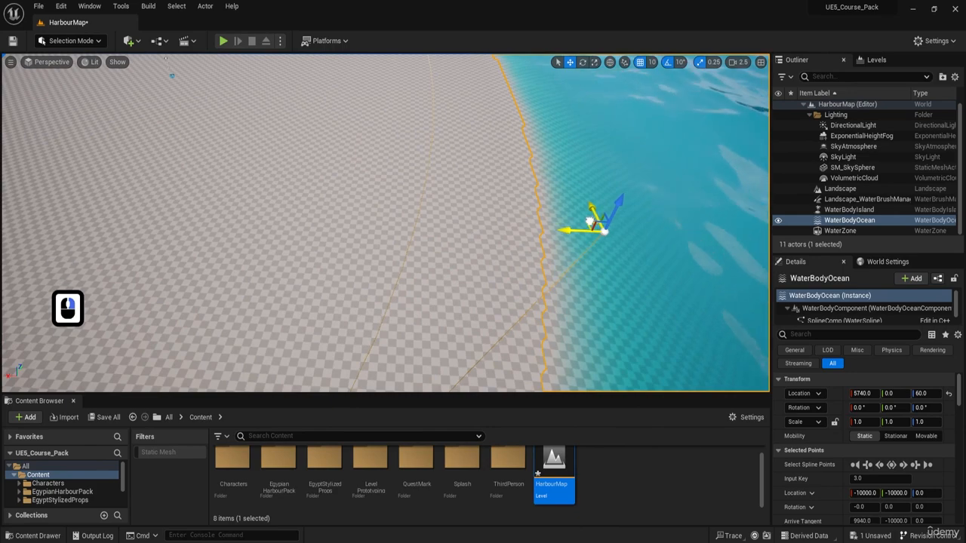
pyautogui.moveTo(510, 198); pyautogui.dragTo(510, 203)
# Step: Inspect the large landmass's shoreline around the adjusted ocean spline point from different sides
pyautogui.press('d')
pyautogui.moveTo(510, 203); pyautogui.dragTo(324, 165, button='right')
pyautogui.press('s')
pyautogui.press('d')
pyautogui.press('d')
pyautogui.moveTo(528, 239); pyautogui.dragTo(668, 219, button='right')
pyautogui.press('d')
pyautogui.press('w')
# Step: Move the tangent handle of the ocean spline point at X -10000, Y 10000 to a tangent of about X -5860, Y -9620
pyautogui.click(514, 215)
pyautogui.press('a')
pyautogui.press('a')
pyautogui.press('a')
pyautogui.moveTo(514, 215); pyautogui.dragTo(649, 238, button='right')
pyautogui.press('s')
pyautogui.press('a')
pyautogui.press('a')
pyautogui.press('a')
pyautogui.press('a')
pyautogui.press('a')
pyautogui.press('a')
pyautogui.press('a')
pyautogui.press('a')
pyautogui.moveTo(535, 262); pyautogui.dragTo(604, 280, button='right')
pyautogui.press('s')
pyautogui.press('s')
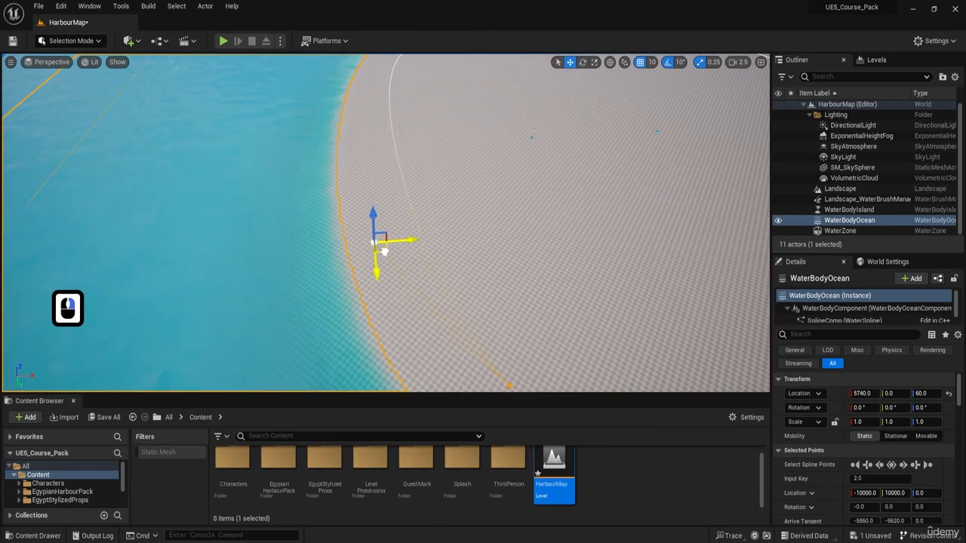
# Step: Inspect the large landmass's reshaped shoreline from above and along its edge
pyautogui.moveTo(384, 251); pyautogui.dragTo(566, 213, button='right')
pyautogui.press('a')
pyautogui.press('q')
pyautogui.press('q')
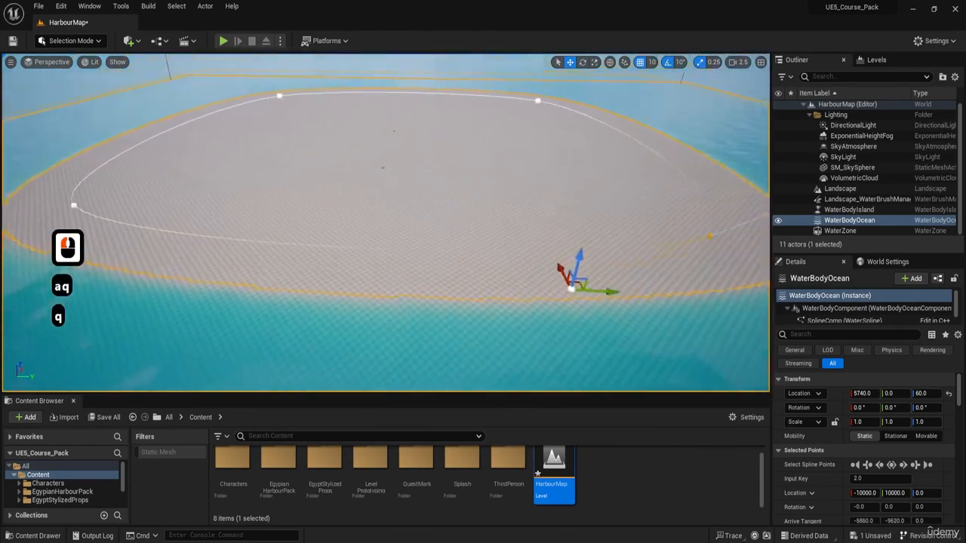
pyautogui.moveTo(479, 238); pyautogui.dragTo(599, 202, button='right')
pyautogui.press('q')
pyautogui.press('a')
pyautogui.press('s')
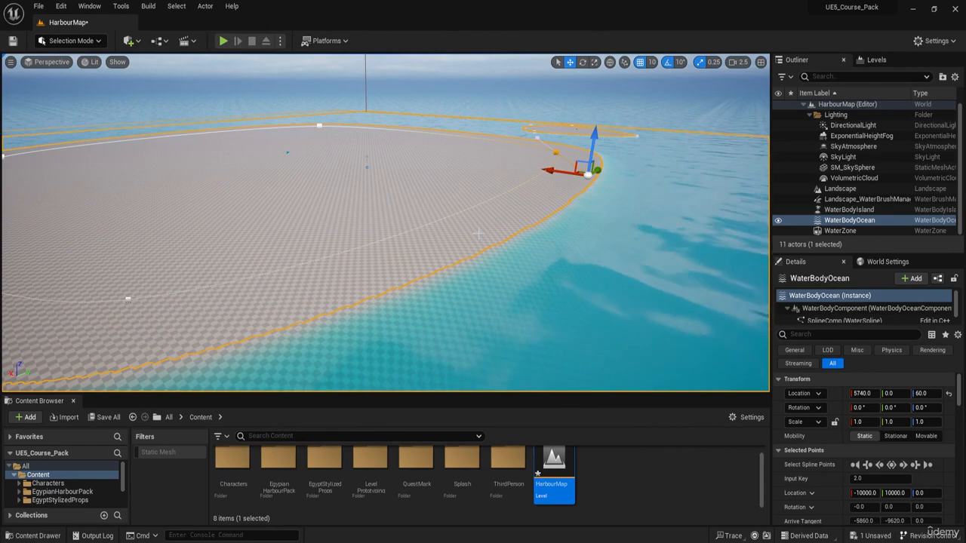
pyautogui.moveTo(440, 218); pyautogui.dragTo(490, 215, button='right')
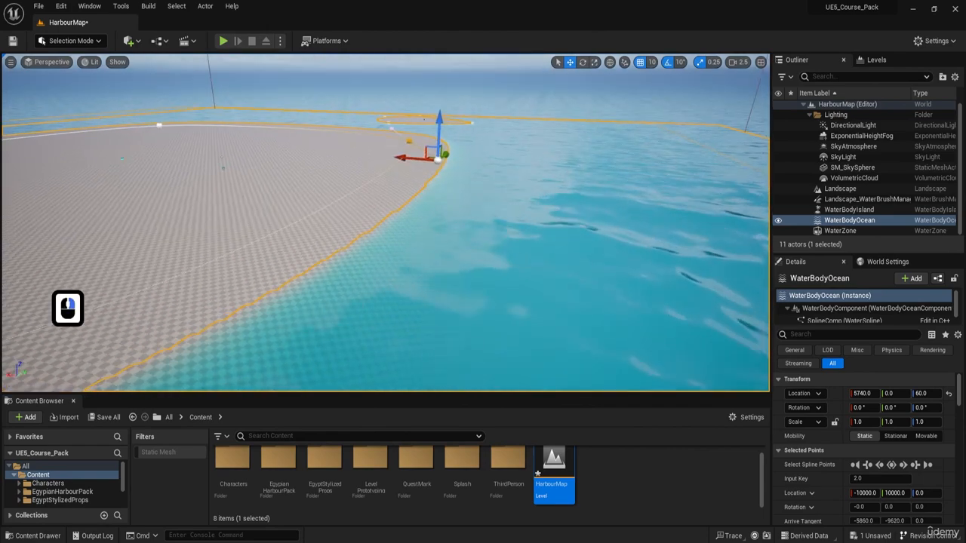
# Step: Look below the water surface beside the large landmass to examine how deep the ocean is
pyautogui.press('d')
pyautogui.moveTo(752, 190); pyautogui.dragTo(583, 168, button='right')
pyautogui.press('q')
pyautogui.press('d')
pyautogui.press('q')
pyautogui.press('d')
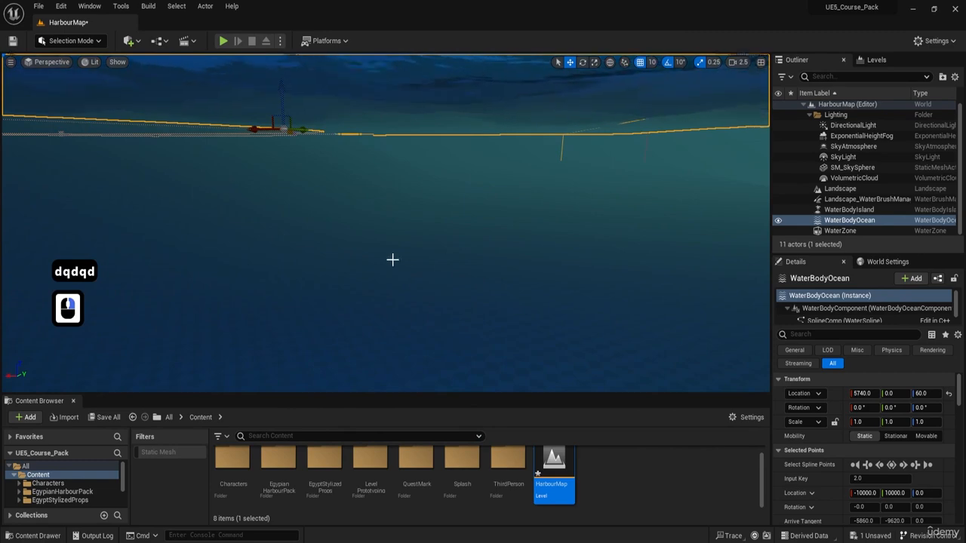
pyautogui.press('e')
pyautogui.press('w')
pyautogui.press('a')
pyautogui.moveTo(526, 176); pyautogui.dragTo(483, 174, button='right')
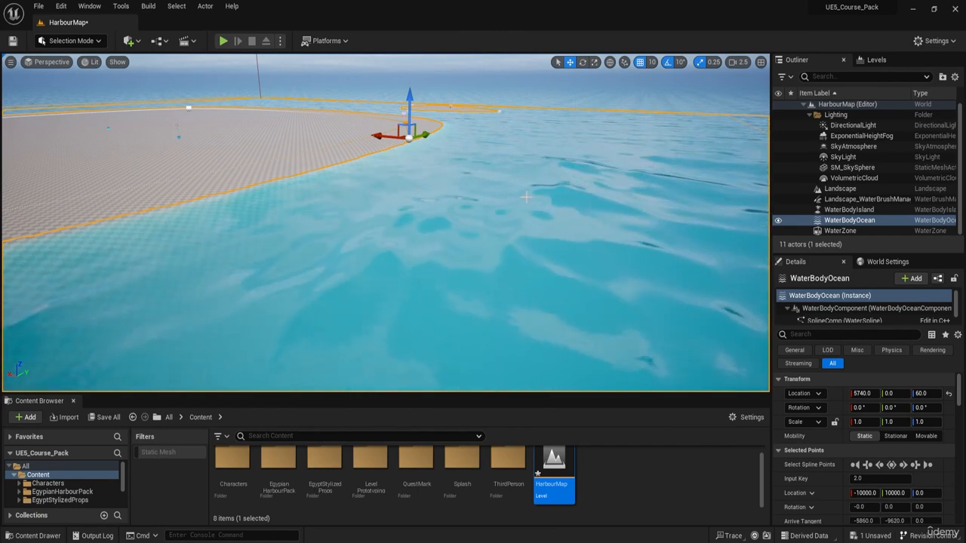
# Step: Select the whole WaterBodyOcean and look through its terrain, wave, lighting and physics properties
pyautogui.click(526, 196)
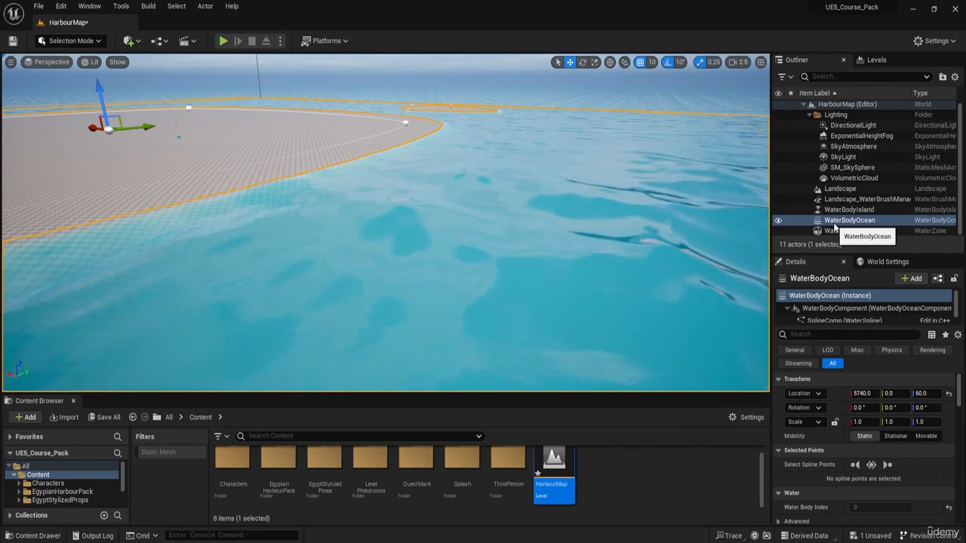
pyautogui.press('ctrl')
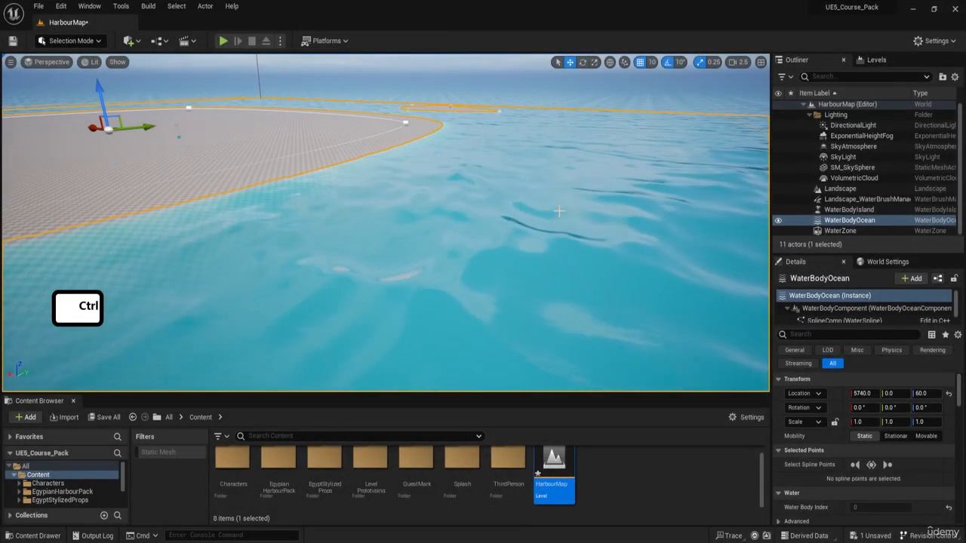
pyautogui.click(559, 211)
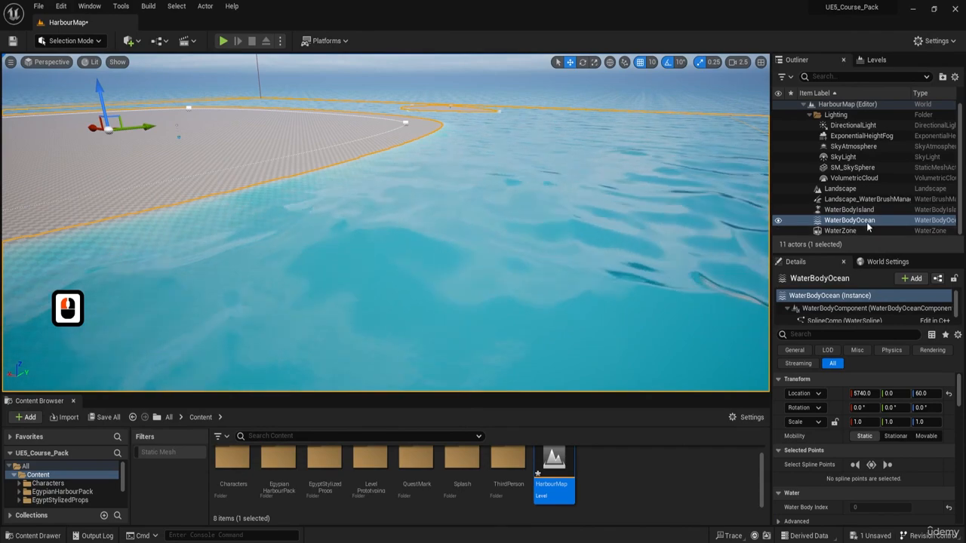
pyautogui.press('ctrl')
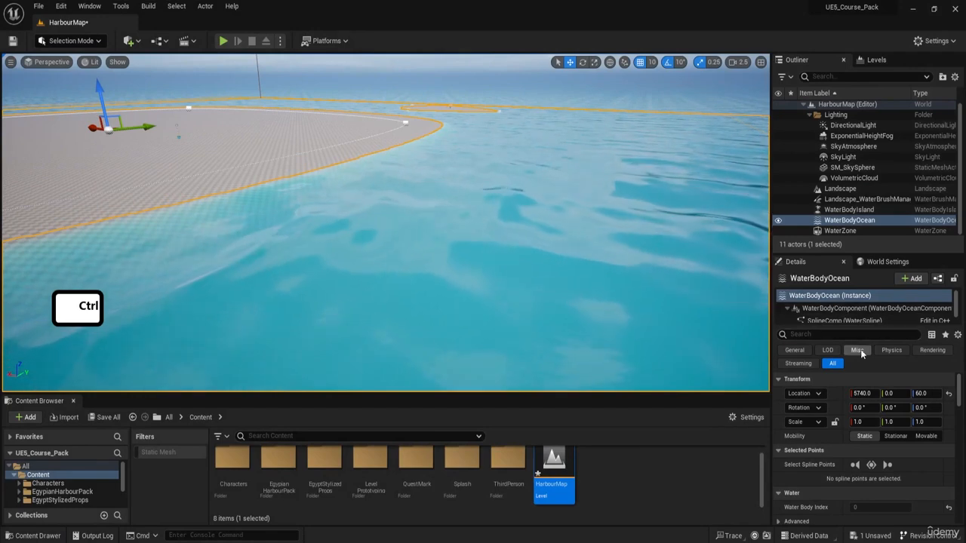
pyautogui.scroll(-5, 833, 445)
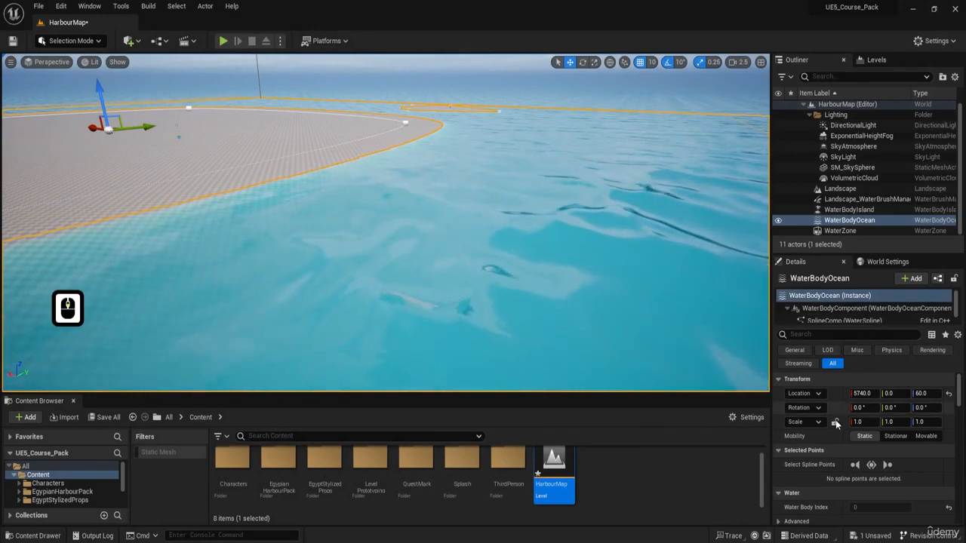
pyautogui.scroll(-7, 833, 440)
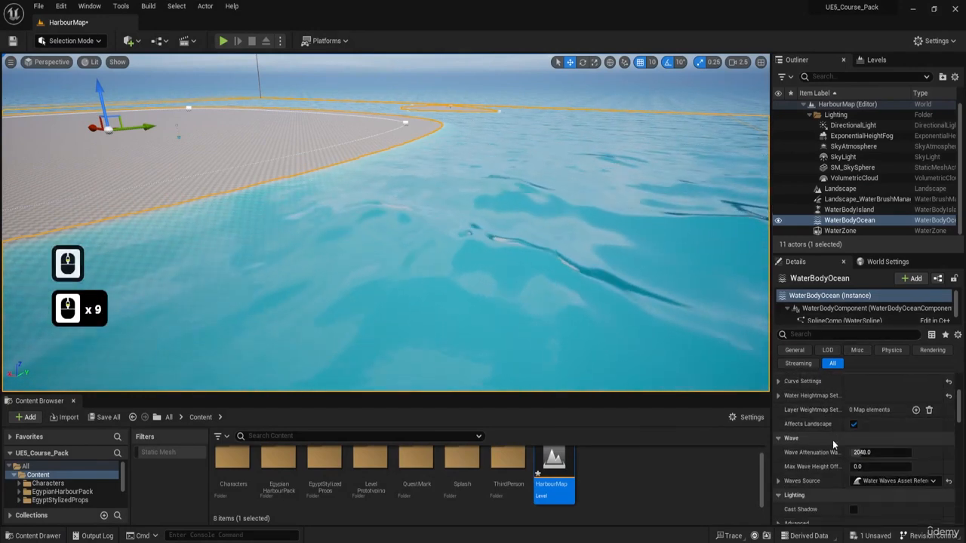
pyautogui.scroll(-4, 832, 440)
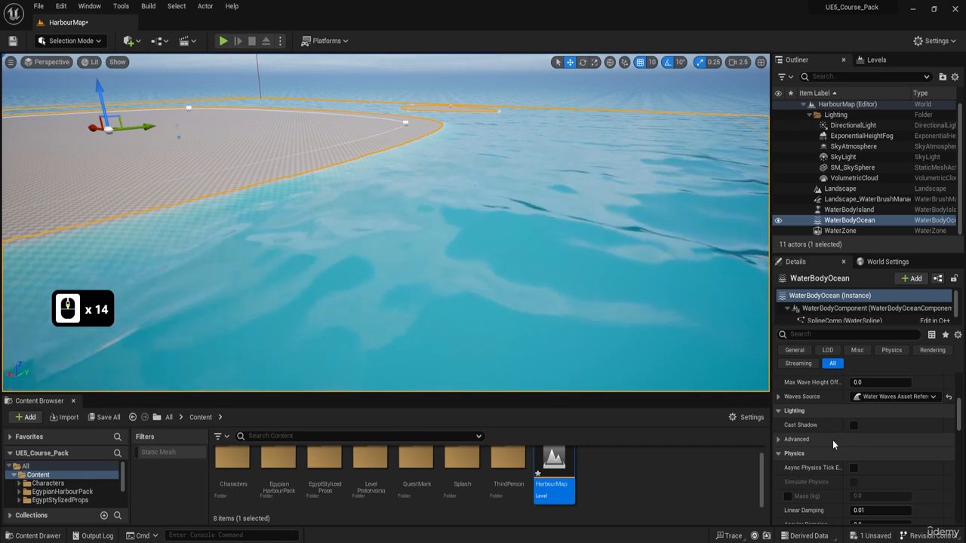
pyautogui.scroll(-1, 833, 445)
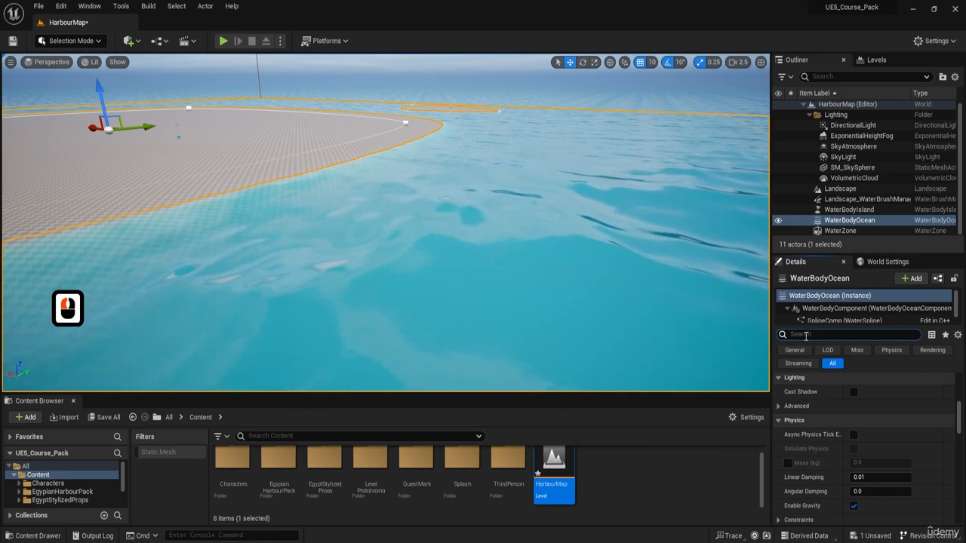
# Step: Filter the ocean's properties by "depth" and locate Channel Depth in the terrain curve settings
pyautogui.write('de')
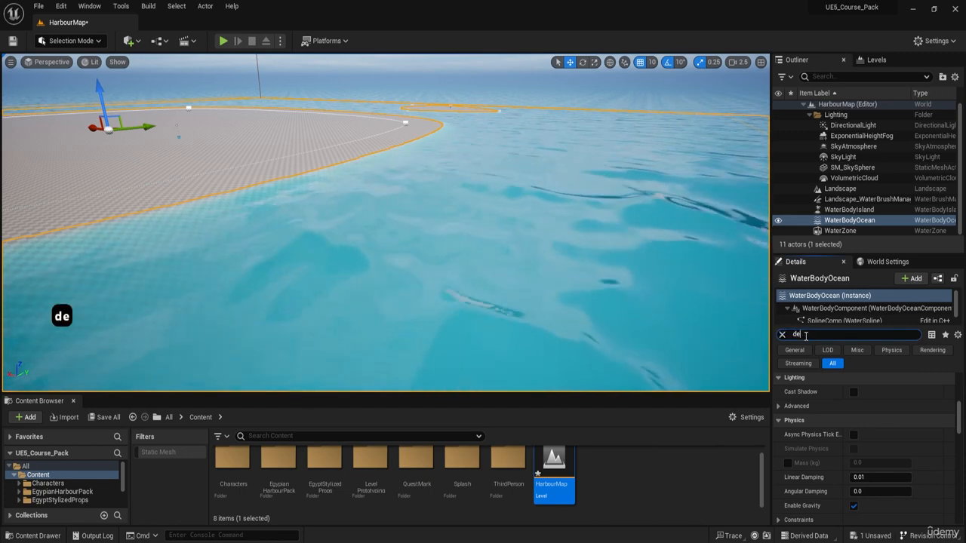
pyautogui.write('pth')
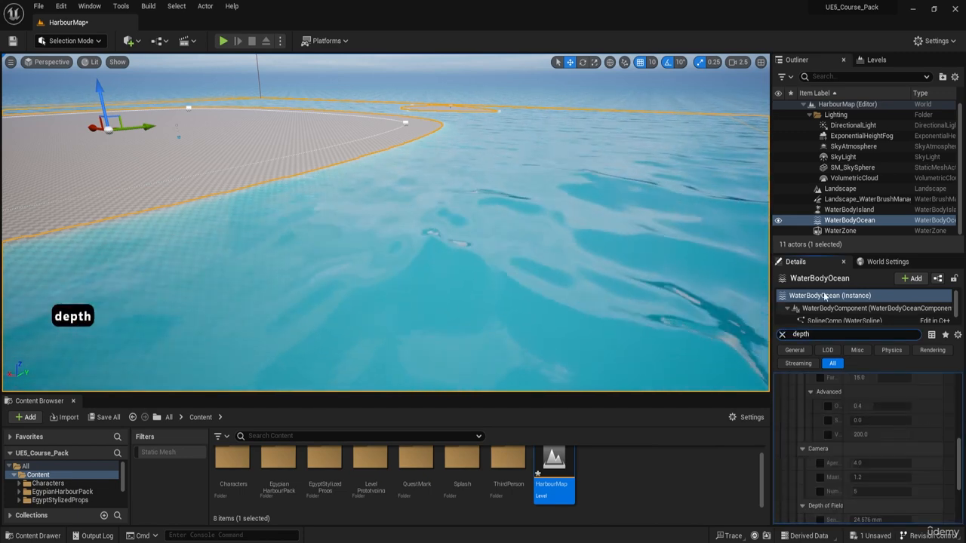
pyautogui.press('ctrl')
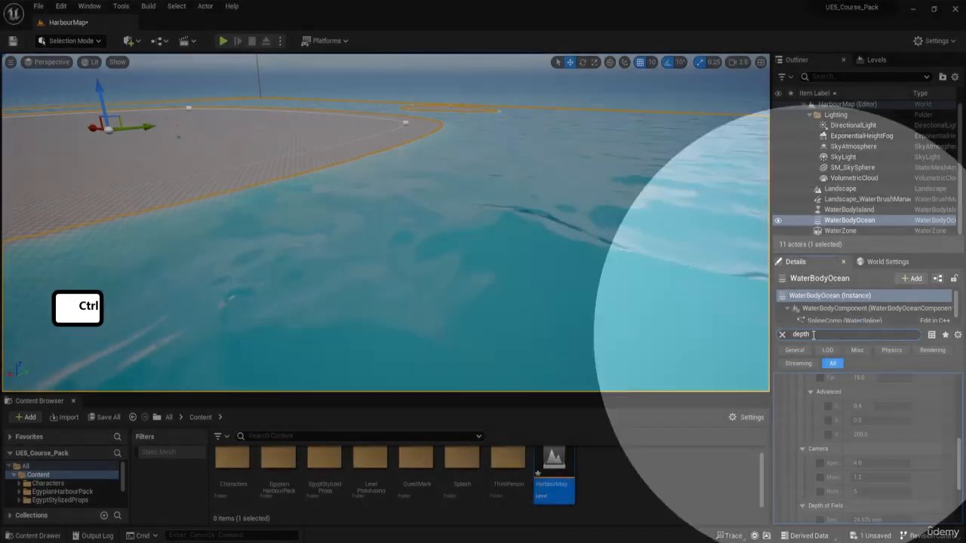
pyautogui.scroll(5, 956, 422)
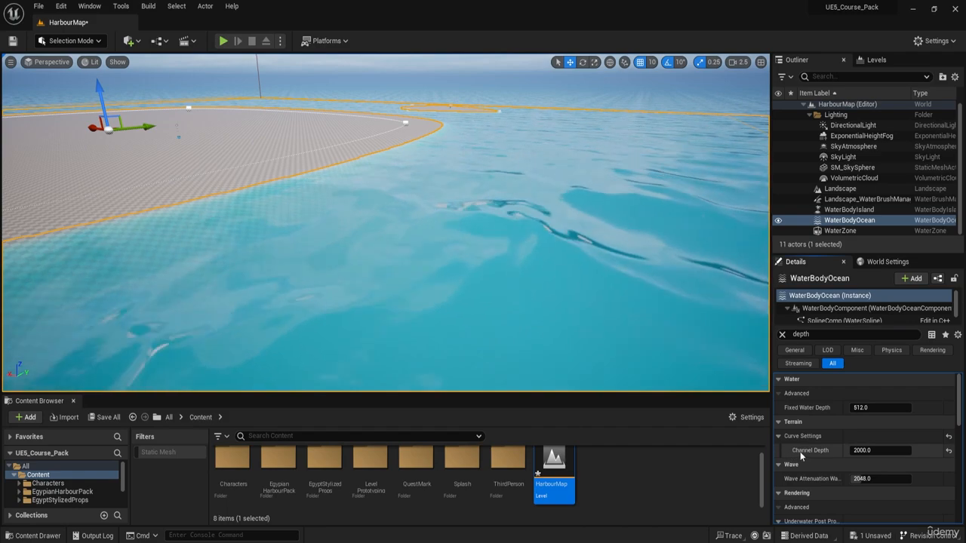
pyautogui.press('ctrl')
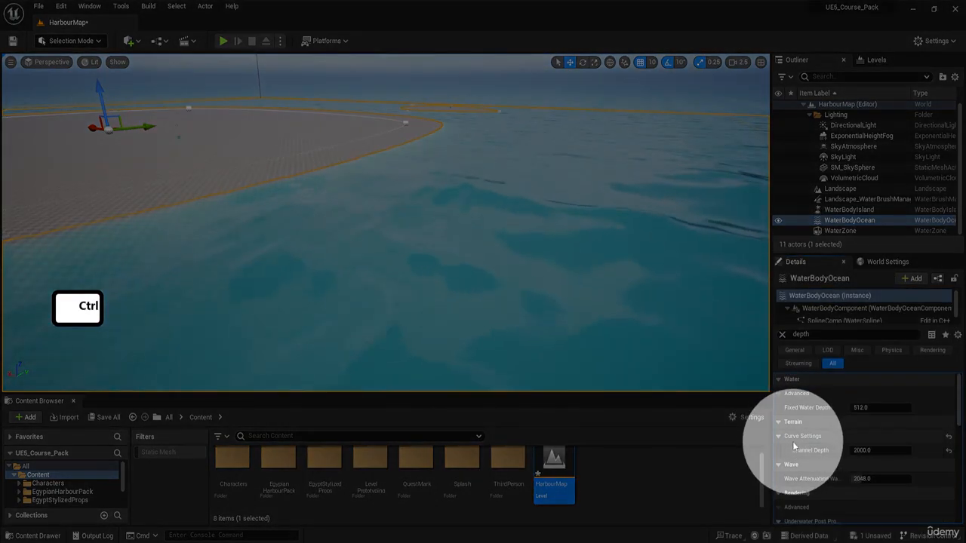
# Step: Check the seabed below the water surface and set the ocean's Channel Depth to 10
pyautogui.click(859, 451)
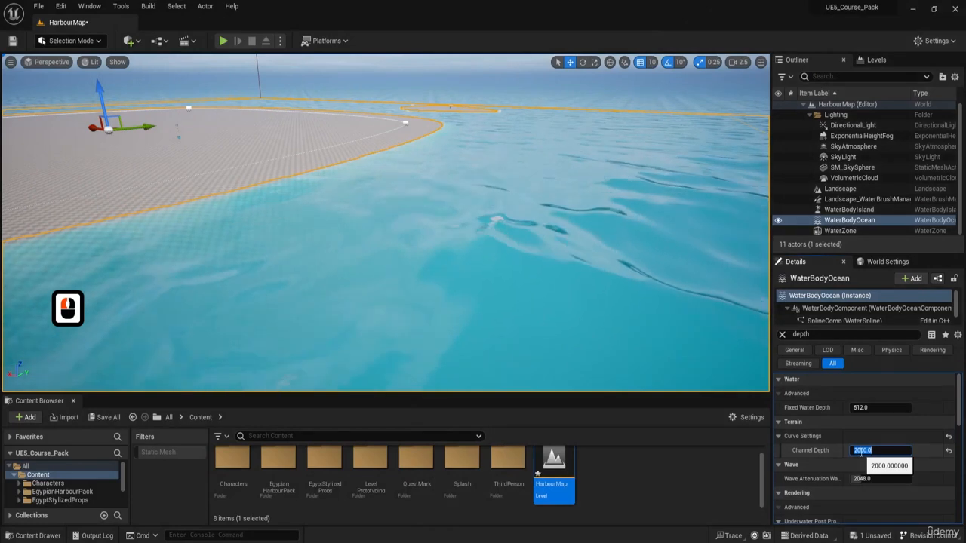
pyautogui.moveTo(453, 257); pyautogui.dragTo(453, 234, button='right')
pyautogui.press('d')
pyautogui.press('q')
pyautogui.press('d')
pyautogui.press('a')
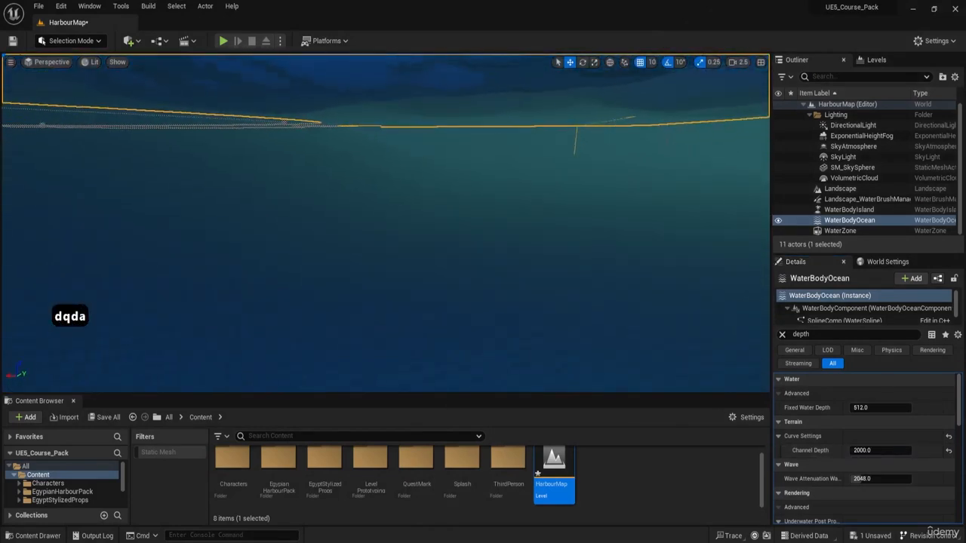
pyautogui.click(886, 451)
pyautogui.write('10')
pyautogui.press('Return')
# Step: Examine the shallow water and seabed around the large landmass from above and along the landscape edge
pyautogui.moveTo(634, 325); pyautogui.dragTo(410, 198, button='right')
pyautogui.press('e')
pyautogui.press('d')
pyautogui.press('s')
pyautogui.press('a')
pyautogui.press('a')
pyautogui.press('w')
pyautogui.press('d')
pyautogui.press('w')
pyautogui.press('e')
pyautogui.press('w')
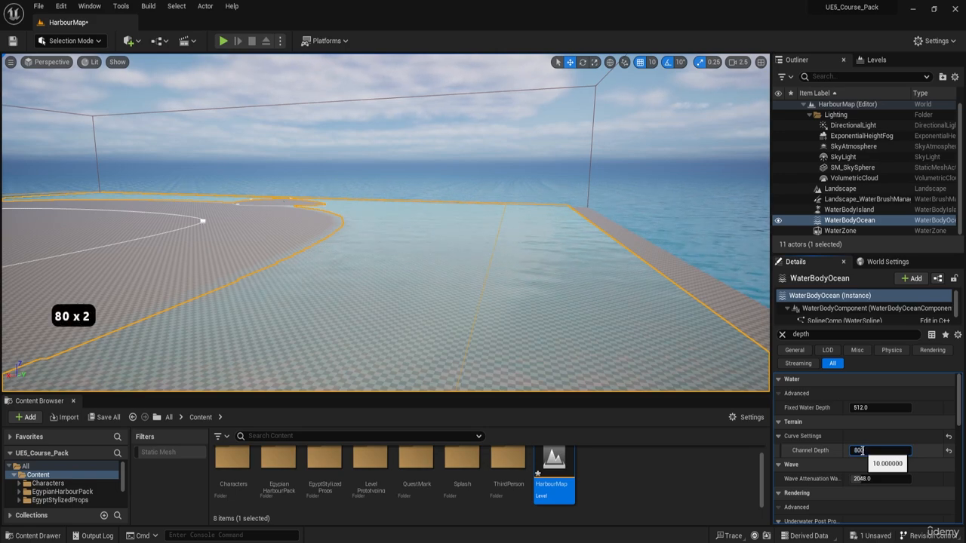
# Step: Set the ocean's Channel Depth to 800
pyautogui.press('Return')
pyautogui.moveTo(544, 309); pyautogui.dragTo(453, 306, button='right')
pyautogui.press('d')
pyautogui.press('w')
pyautogui.press('q')
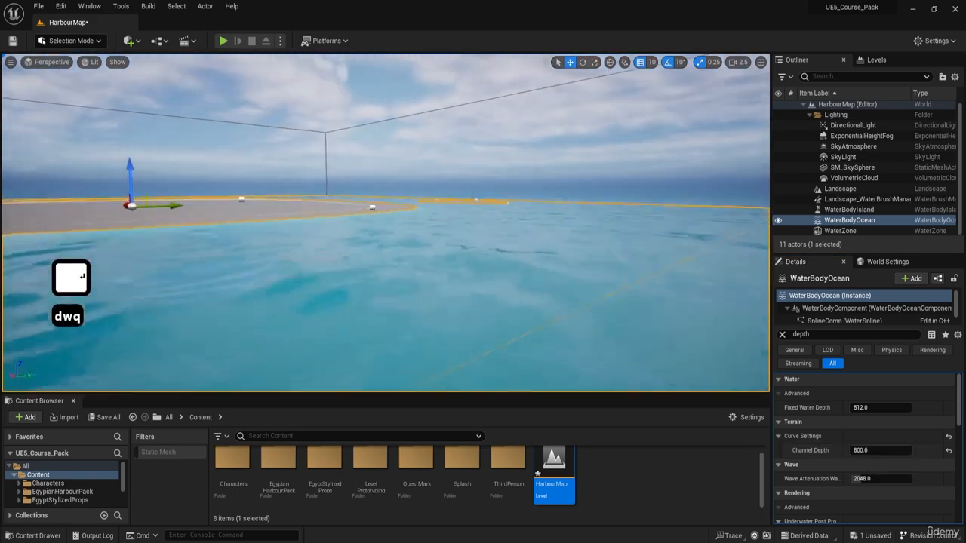
# Step: Look below the water surface to examine the seabed at the new channel depth
pyautogui.press('q')
pyautogui.press('e')
pyautogui.press('a')
pyautogui.press('a')
pyautogui.press('w')
pyautogui.press('q')
pyautogui.press('w')
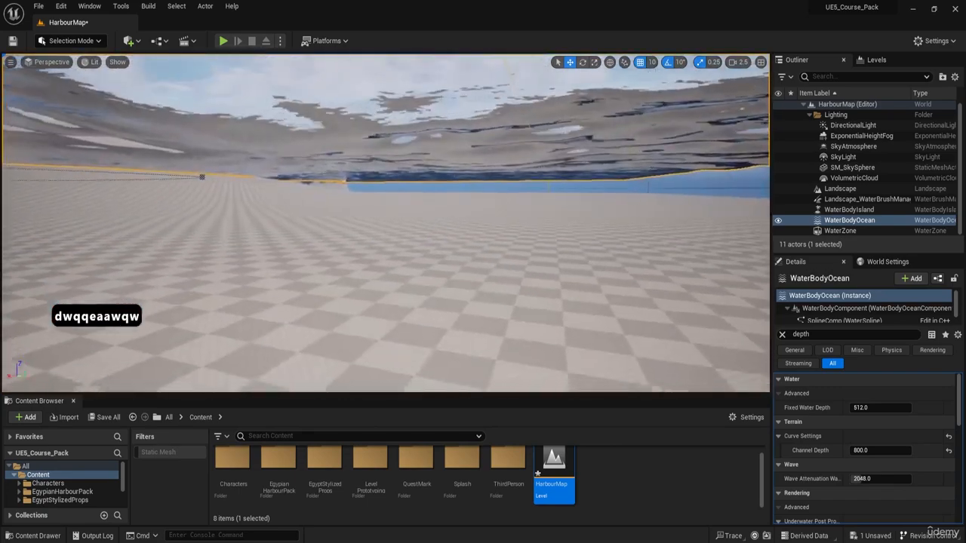
pyautogui.press('d')
pyautogui.press('e')
# Step: Inspect the water and the large landmass's shoreline from above the surface at the new channel depth
pyautogui.moveTo(453, 305); pyautogui.dragTo(519, 336, button='right')
pyautogui.press('e')
pyautogui.press('a')
pyautogui.press('a')
pyautogui.press('a')
pyautogui.press('a')
pyautogui.press('a')
pyautogui.press('F8')
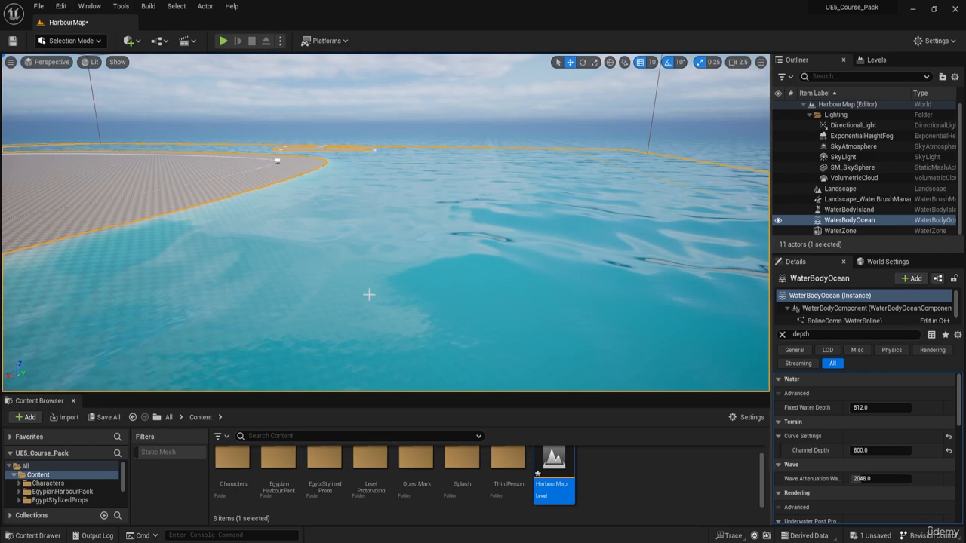
# Step: Inspect the large landmass's shoreline and the shallow water around it from several angles above the surface
pyautogui.press('e')
pyautogui.press('a')
pyautogui.press('w')
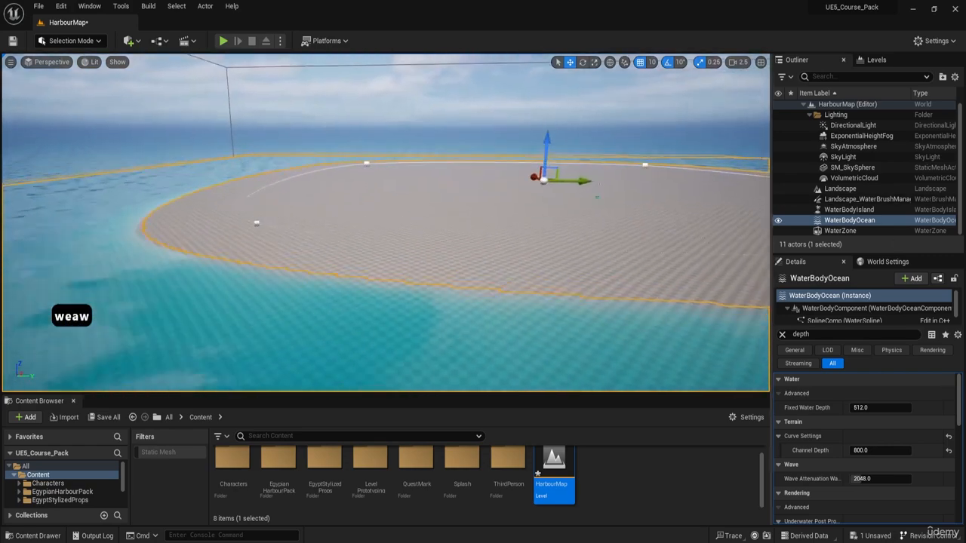
pyautogui.press('d')
pyautogui.press('q')
pyautogui.moveTo(392, 279); pyautogui.dragTo(547, 369, button='right')
pyautogui.press('w')
pyautogui.press('d')
pyautogui.press('d')
pyautogui.press('e')
pyautogui.press('w')
pyautogui.press('s')
pyautogui.press('a')
pyautogui.press('a')
pyautogui.moveTo(418, 292); pyautogui.dragTo(377, 214, button='right')
pyautogui.press('d')
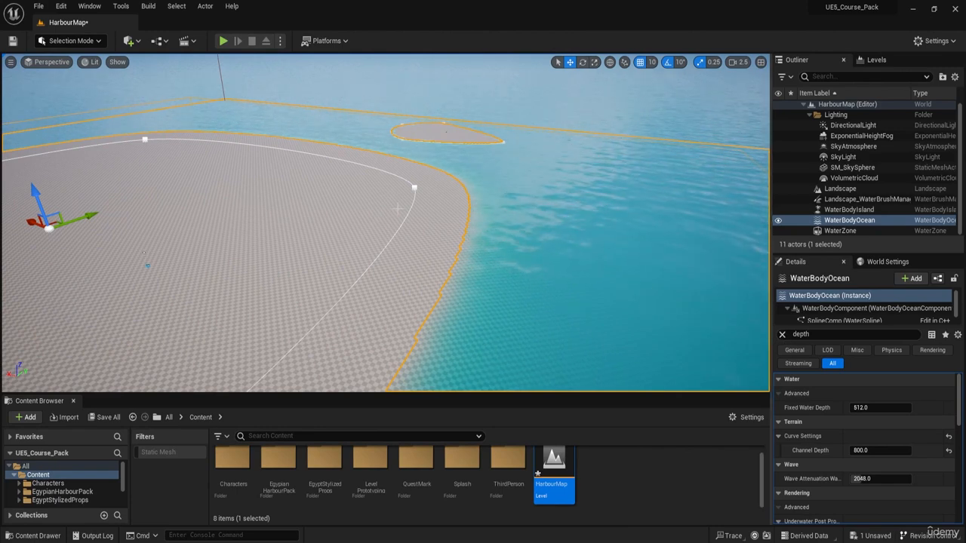
pyautogui.moveTo(398, 209); pyautogui.dragTo(514, 253, button='right')
pyautogui.press('d')
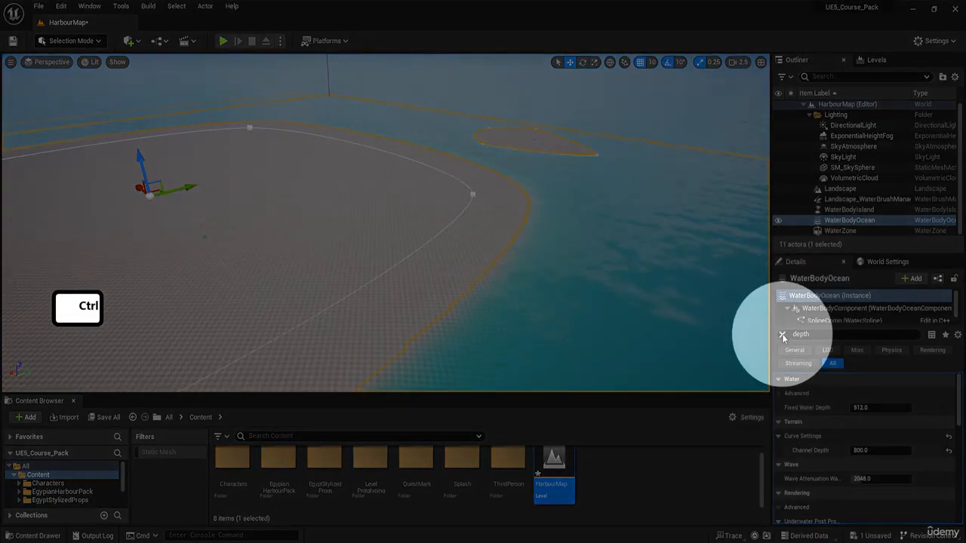
# Step: Clear the property filter and select the ocean spline point on the large landmass nearest the small island
pyautogui.click(782, 335)
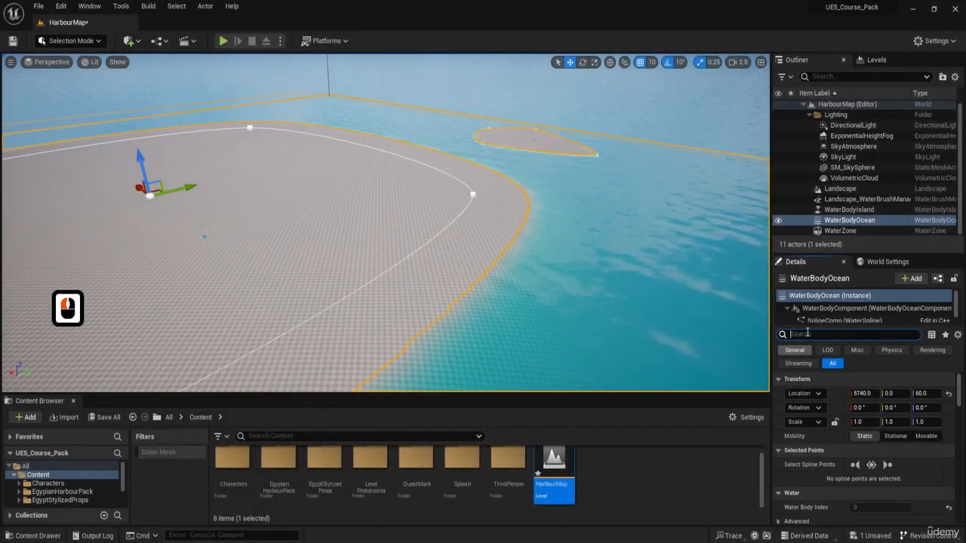
pyautogui.click(433, 242)
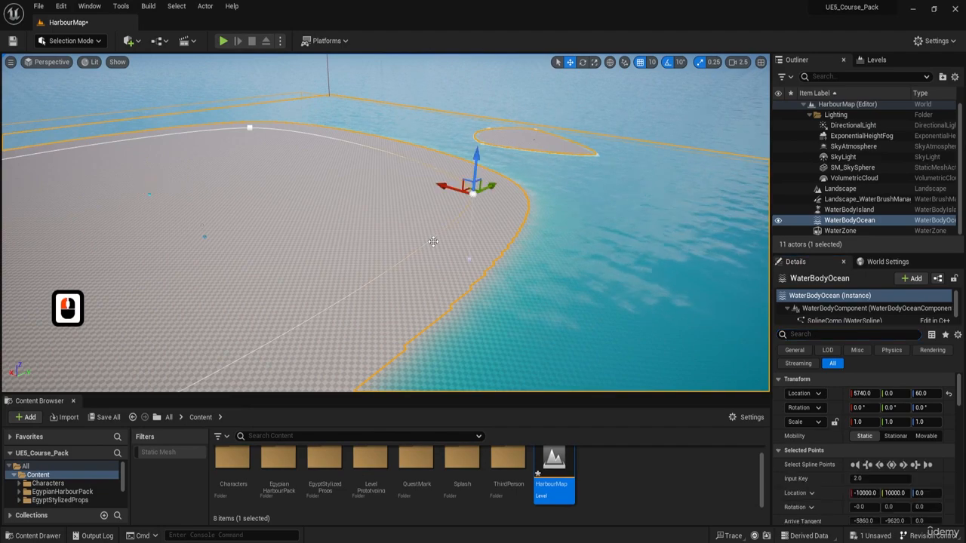
pyautogui.press('d')
pyautogui.press('w')
pyautogui.moveTo(510, 266)
pyautogui.mouseDown(button='right')
pyautogui.moveTo(487, 278)
pyautogui.moveTo(324, 276)
pyautogui.moveTo(510, 267)
pyautogui.moveTo(430, 260)
pyautogui.moveTo(502, 251)
pyautogui.mouseUp(button='right')
pyautogui.press('d')
pyautogui.press('a')
pyautogui.press('a')
pyautogui.press('w')
pyautogui.press('s')
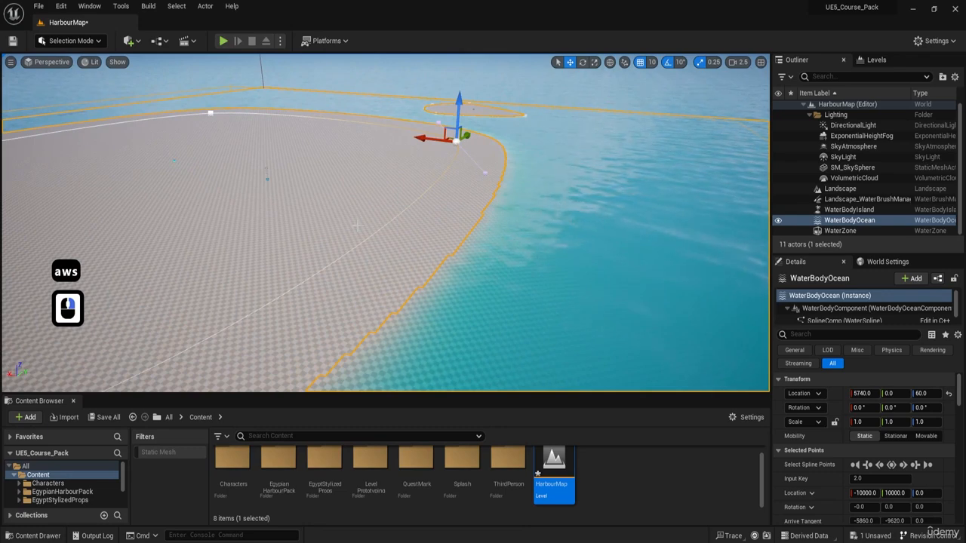
pyautogui.click(174, 159)
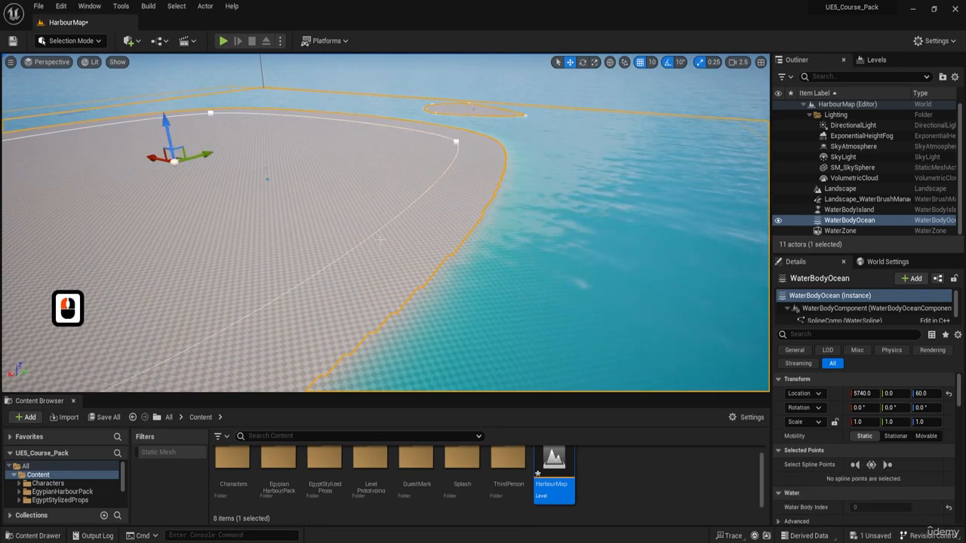
pyautogui.click(456, 141)
# Step: Expand the ocean's Curve Settings in its Terrain properties
pyautogui.scroll(-8, 843, 454)
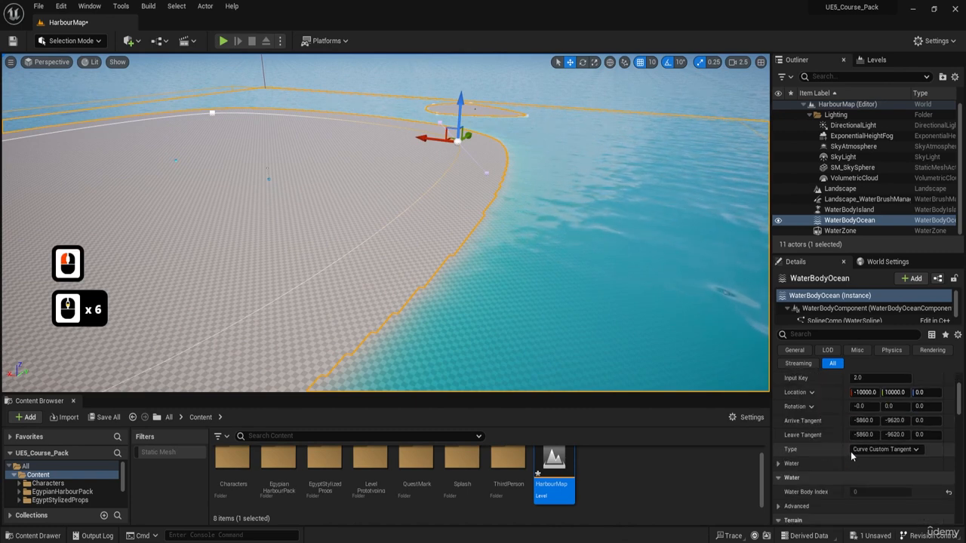
pyautogui.click(782, 429)
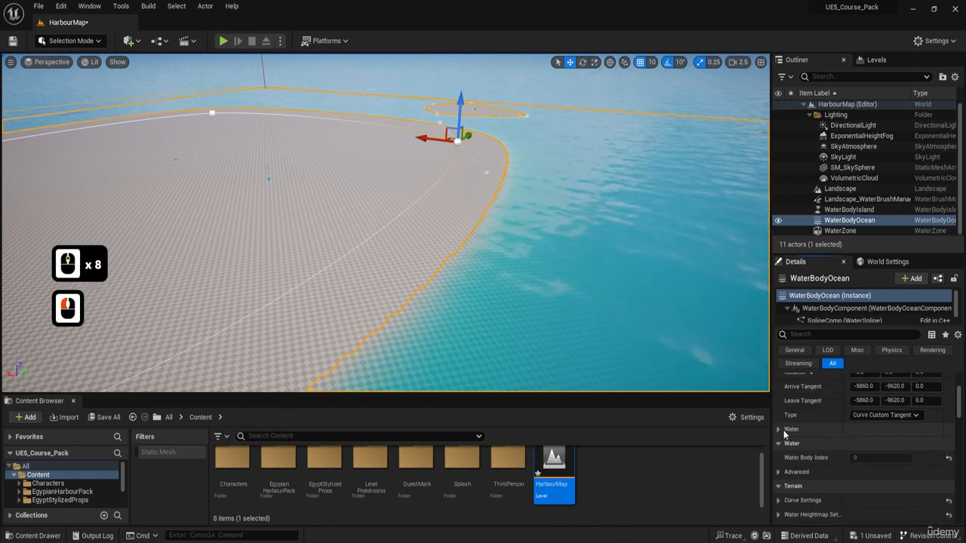
pyautogui.click(780, 429)
pyautogui.click(780, 430)
pyautogui.scroll(-8, 830, 469)
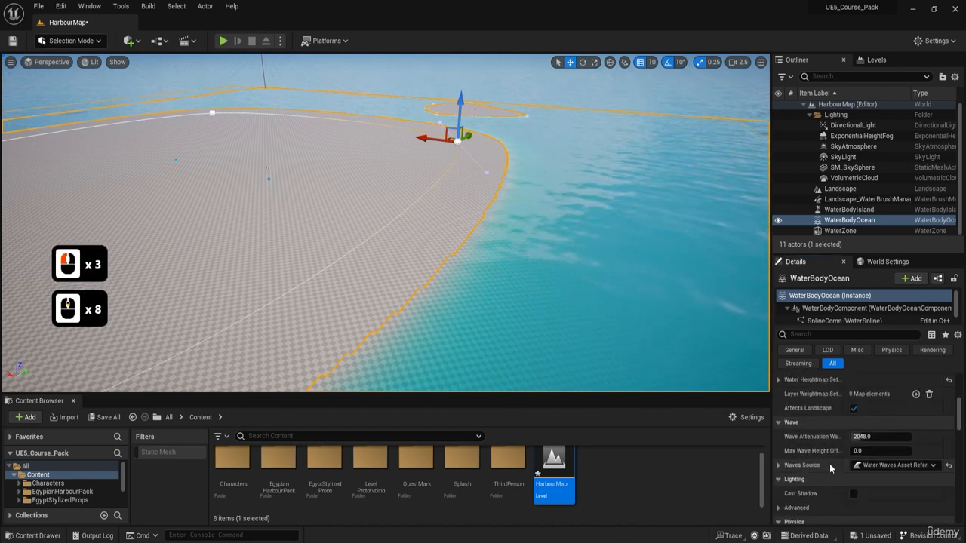
pyautogui.scroll(2, 830, 469)
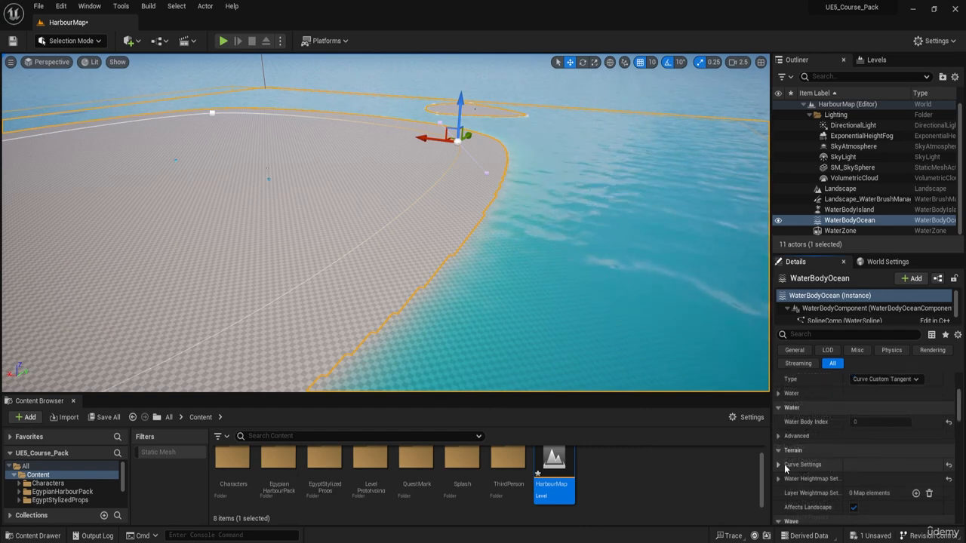
pyautogui.click(779, 465)
pyautogui.scroll(-2, 788, 472)
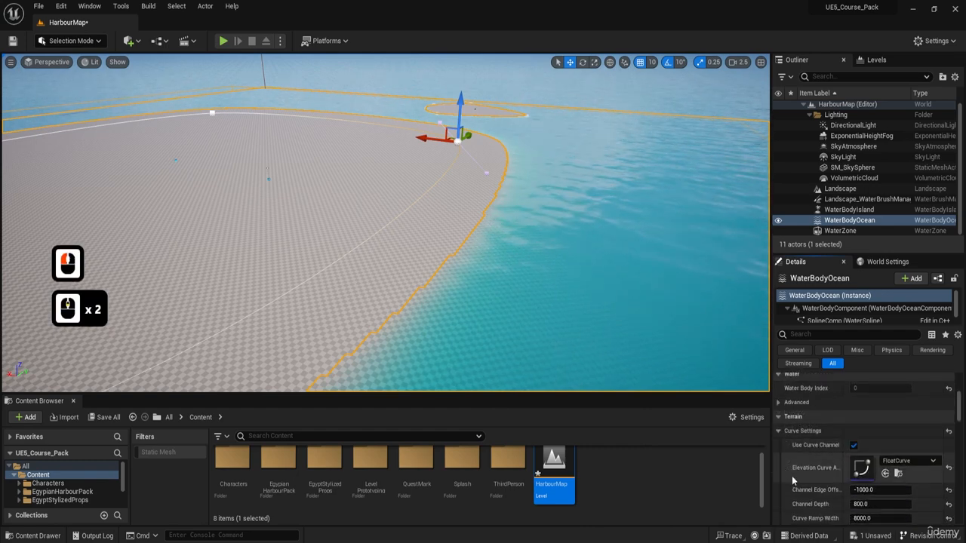
# Step: Browse the float curve assets available for the ocean's elevation curve
pyautogui.press('d')
pyautogui.moveTo(592, 276); pyautogui.dragTo(555, 276, button='right')
pyautogui.press('w')
pyautogui.press('d')
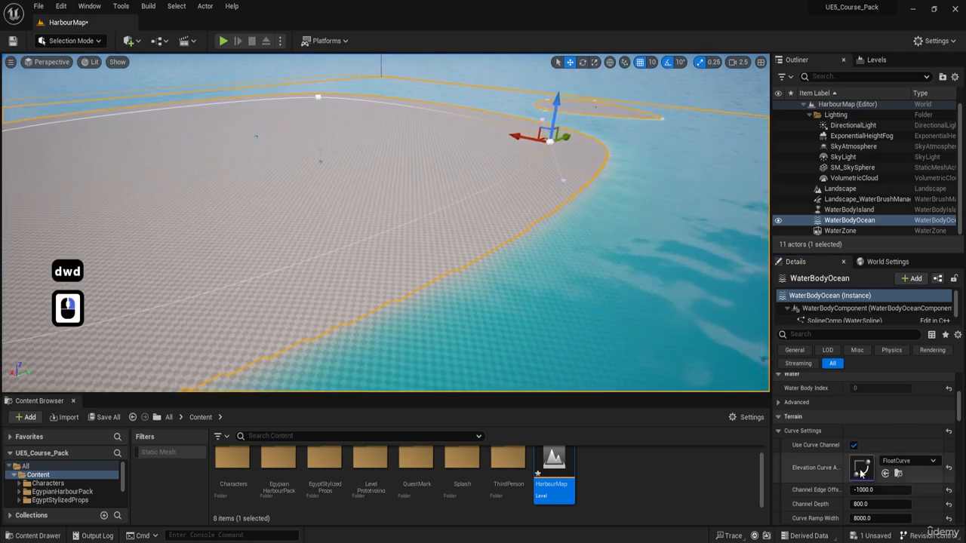
pyautogui.click(906, 461)
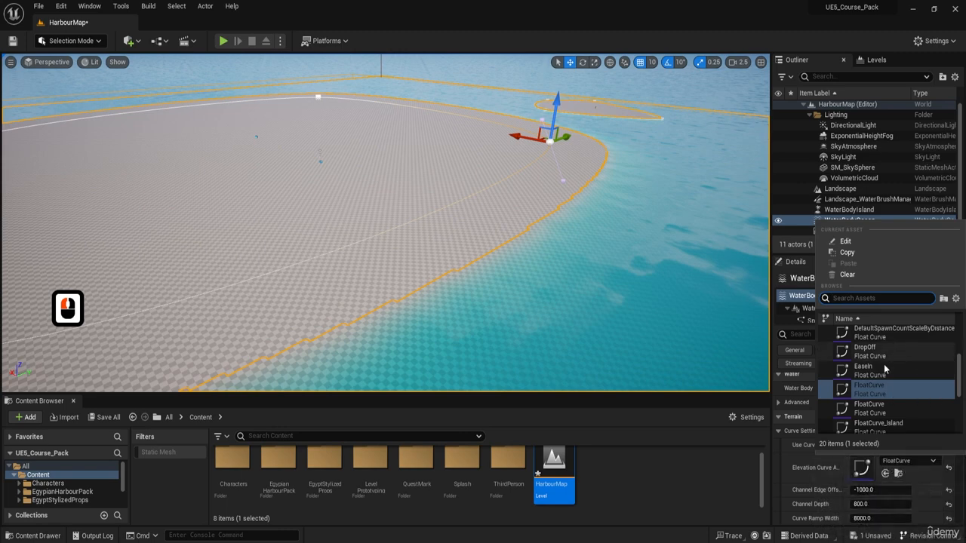
pyautogui.scroll(9, 881, 395)
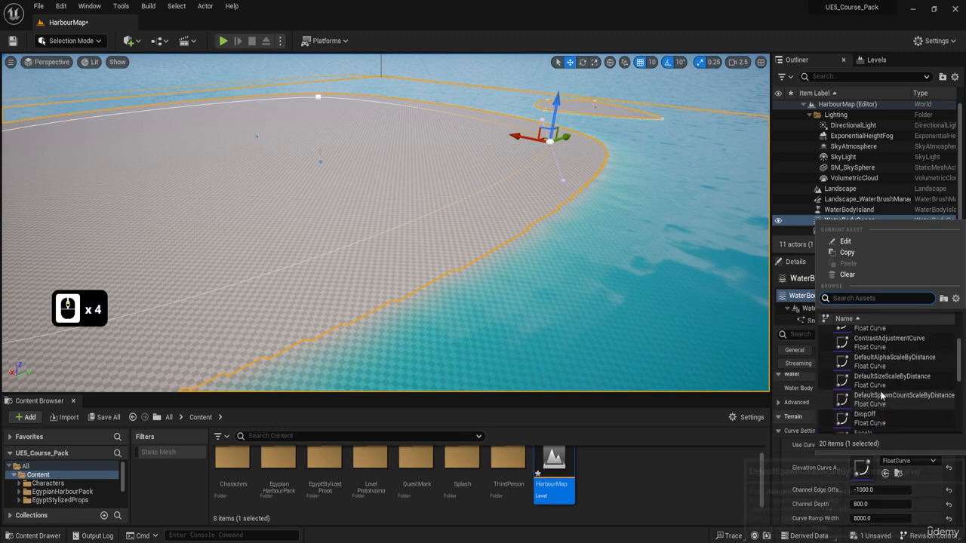
pyautogui.scroll(6, 881, 371)
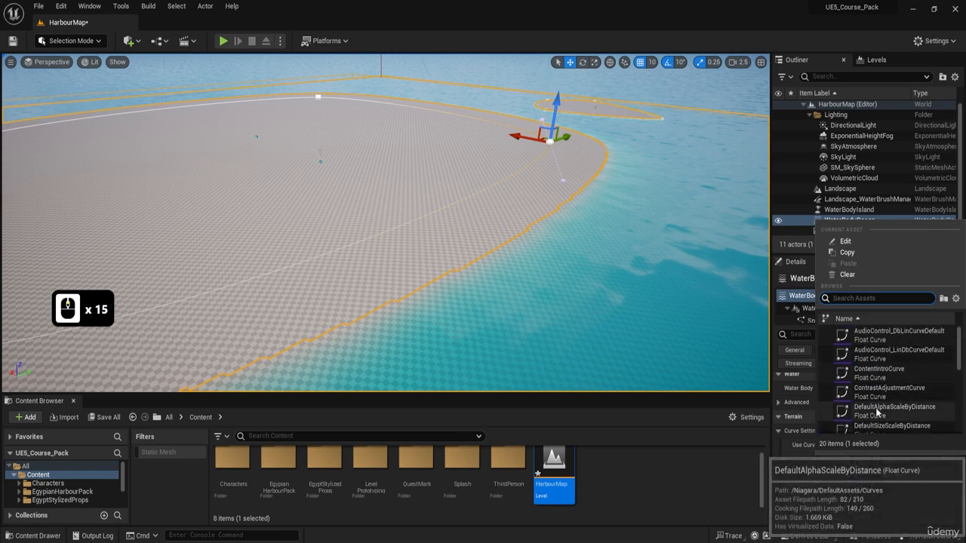
pyautogui.scroll(-9, 887, 381)
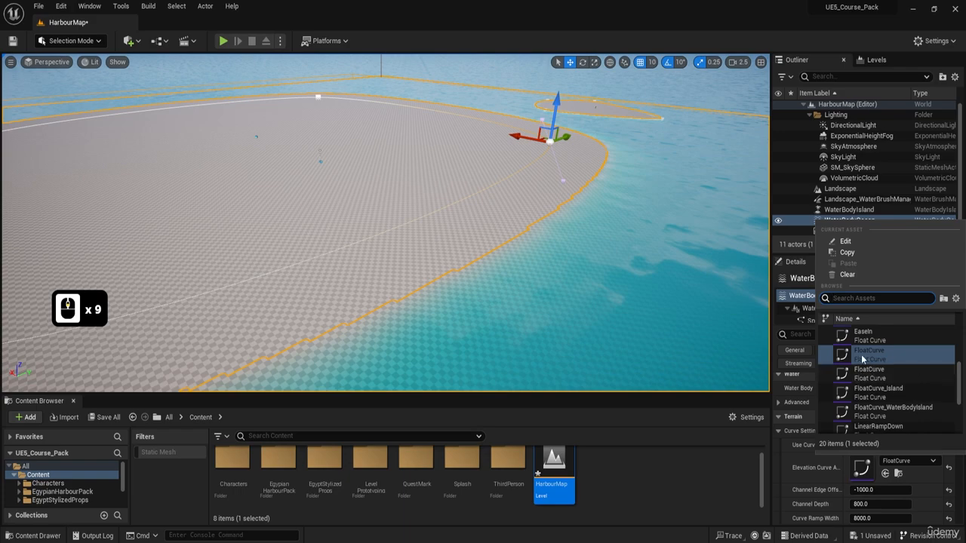
# Step: Look below the water surface to examine the seabed and the landmass's underwater edge
pyautogui.press('d')
pyautogui.press('w')
pyautogui.moveTo(602, 274); pyautogui.dragTo(601, 274, button='right')
pyautogui.press('e')
pyautogui.press('d')
pyautogui.press('d')
pyautogui.press('a')
pyautogui.press('d')
pyautogui.press('q')
pyautogui.press('s')
pyautogui.press('e')
pyautogui.press('d')
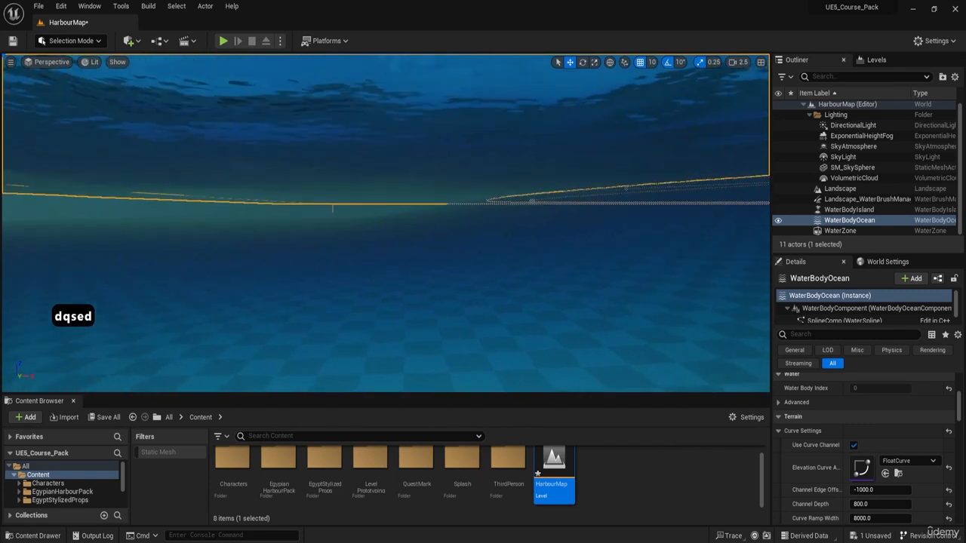
# Step: Set the ocean's Elevation Curve Asset to DropOff
pyautogui.press('w')
pyautogui.moveTo(355, 242); pyautogui.dragTo(547, 184, button='right')
pyautogui.click(890, 461)
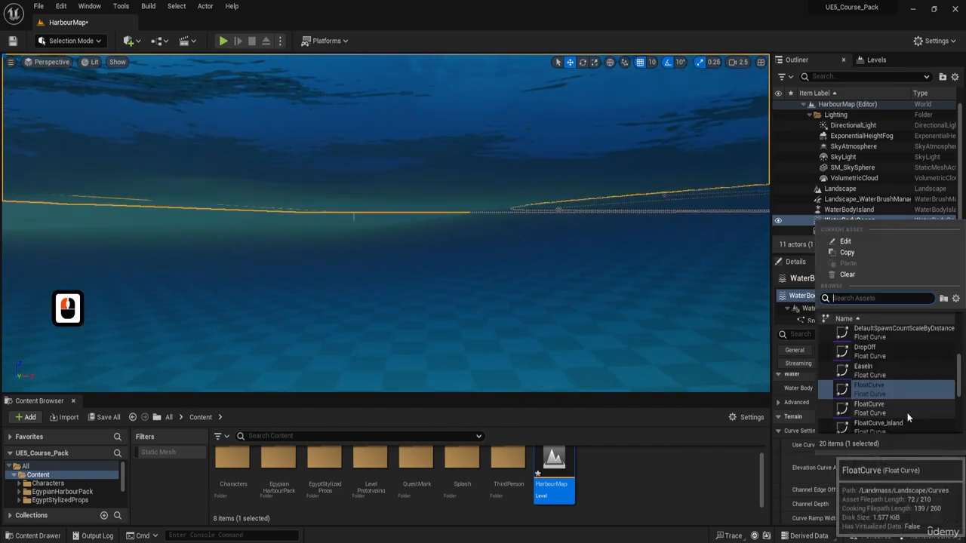
pyautogui.click(892, 354)
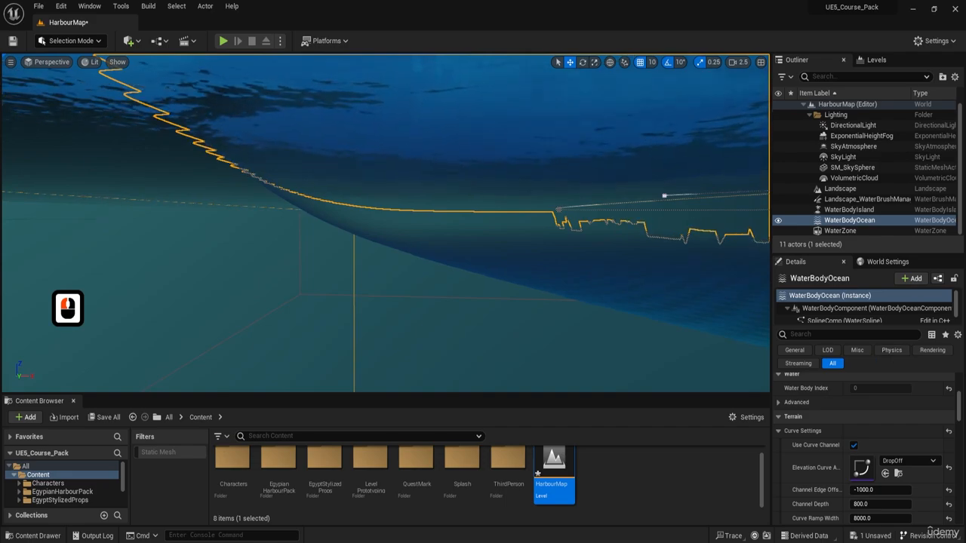
# Step: Inspect the terrain shape and shoreline produced by the DropOff curve from below and above the water
pyautogui.press('d')
pyautogui.press('e')
pyautogui.moveTo(423, 219); pyautogui.dragTo(397, 198, button='right')
pyautogui.press('d')
pyautogui.press('e')
pyautogui.press('s')
pyautogui.press('s')
pyautogui.press('s')
pyautogui.press('s')
pyautogui.press('s')
pyautogui.press('w')
pyautogui.press('d')
pyautogui.press('q')
pyautogui.press('w')
pyautogui.press('e')
# Step: Set the ocean's Elevation Curve Asset to EaseIn
pyautogui.click(898, 459)
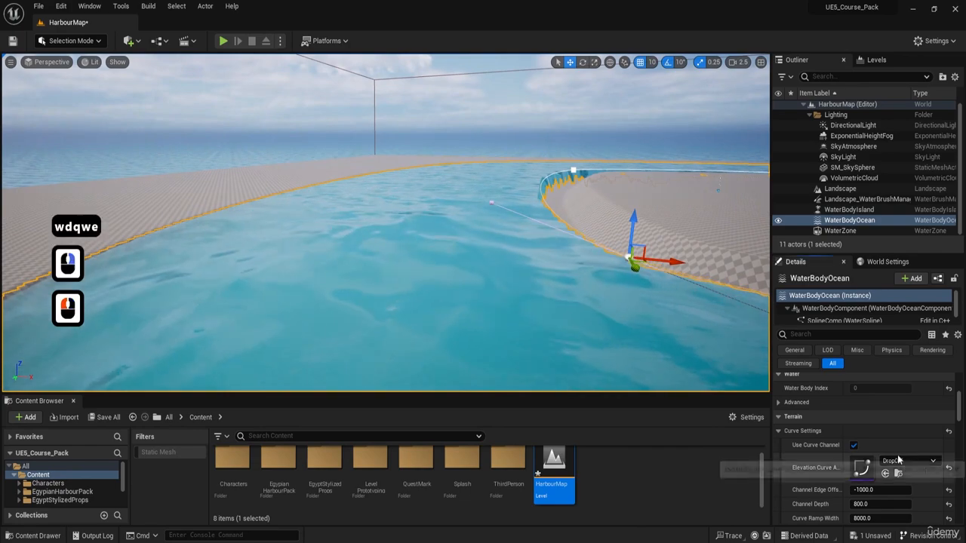
pyautogui.click(898, 460)
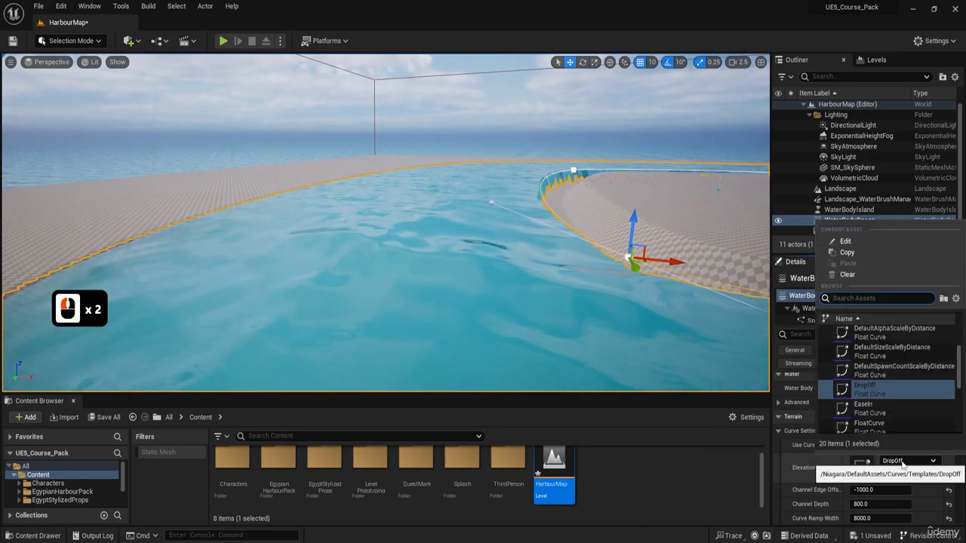
pyautogui.click(898, 409)
# Step: Move below the water surface to examine the seabed slope produced by the EaseIn curve
pyautogui.press('q')
pyautogui.press('a')
pyautogui.press('e')
pyautogui.moveTo(386, 223); pyautogui.dragTo(314, 204, button='right')
pyautogui.press('a')
pyautogui.press('w')
pyautogui.press('e')
pyautogui.press('q')
pyautogui.press('a')
pyautogui.press('e')
pyautogui.press('a')
pyautogui.press('q')
pyautogui.moveTo(212, 216); pyautogui.dragTo(260, 222, button='right')
pyautogui.press('w')
pyautogui.press('w')
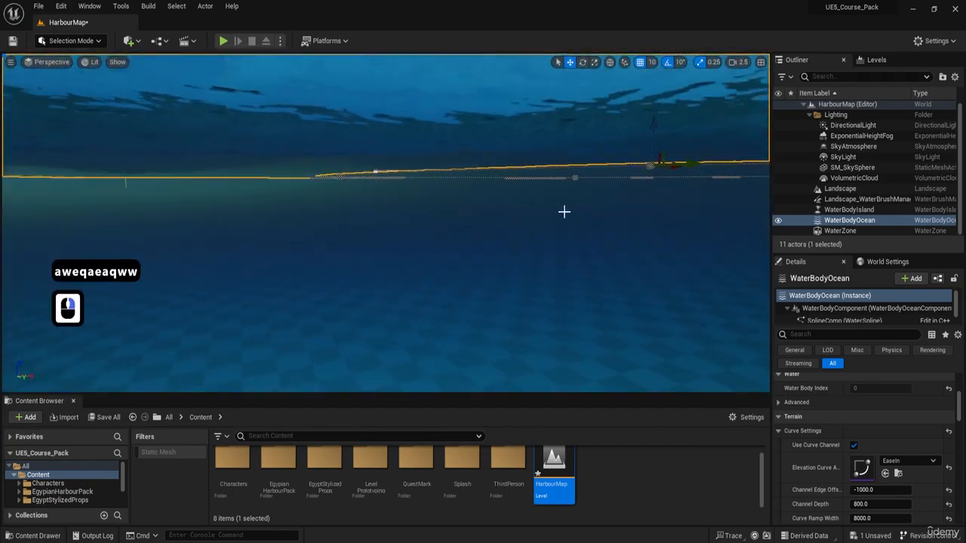
# Step: Examine the underwater terrain closer to the seabed with the EaseIn curve applied
pyautogui.scroll(-1, 898, 502)
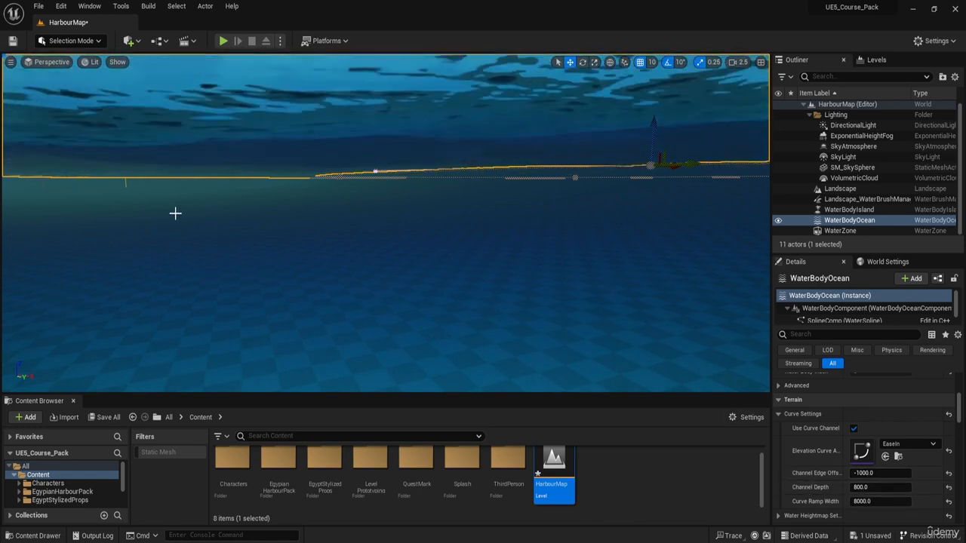
pyautogui.moveTo(176, 214); pyautogui.dragTo(163, 202, button='right')
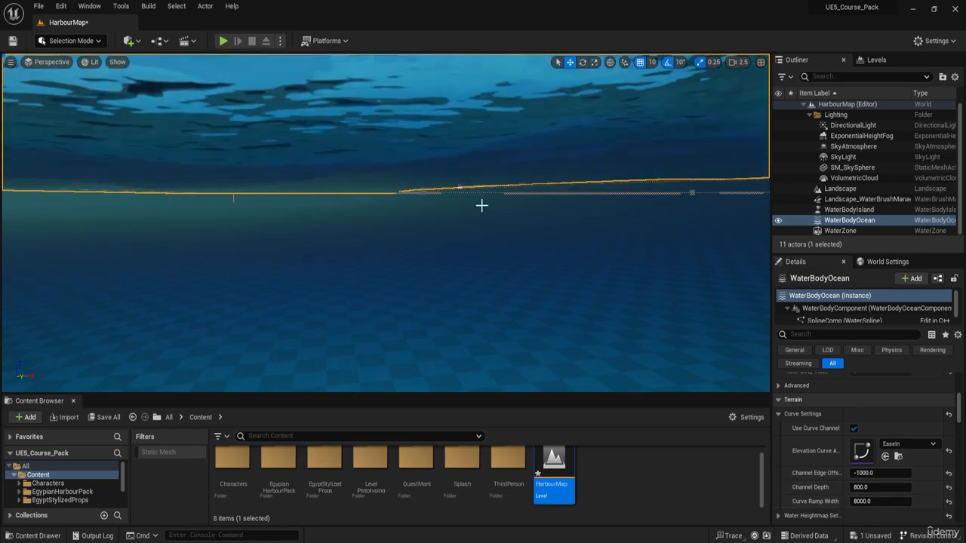
pyautogui.moveTo(627, 159); pyautogui.dragTo(551, 151, button='right')
pyautogui.press('e')
pyautogui.press('w')
pyautogui.press('d')
pyautogui.press('w')
pyautogui.press('q')
pyautogui.press('w')
pyautogui.press('q')
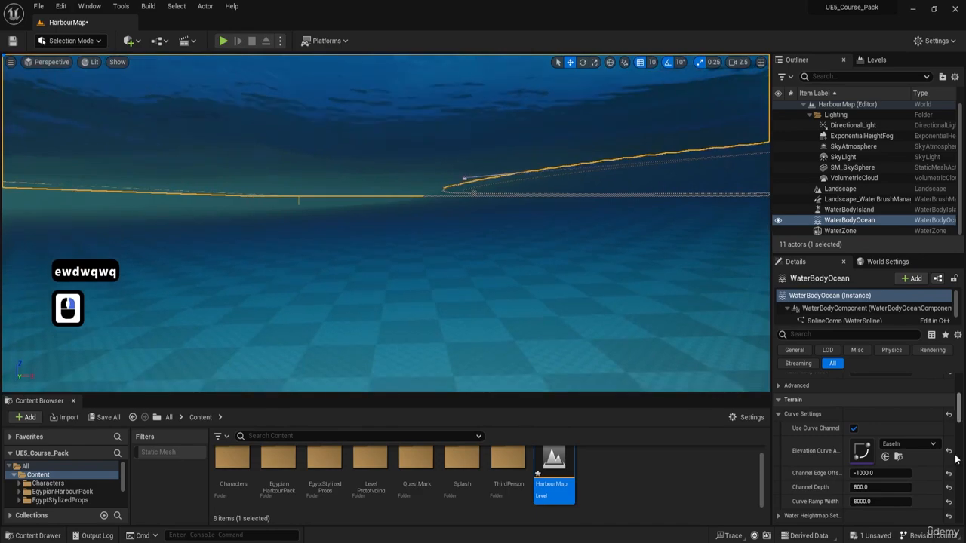
# Step: Undo the last two changes to the ocean's elevation curve asset
pyautogui.hotkey('ctrl', 'z')
pyautogui.hotkey('ctrl', 'z')
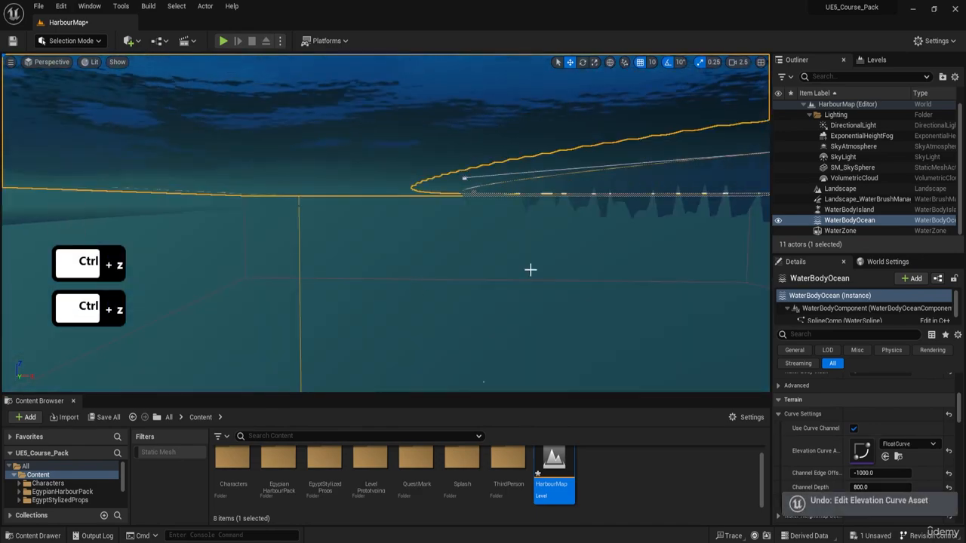
# Step: Inspect the coastline and water from above the surface after restoring the ocean's elevation curve
pyautogui.press('e')
pyautogui.press('w')
pyautogui.moveTo(530, 270); pyautogui.dragTo(529, 256, button='right')
pyautogui.press('a')
pyautogui.press('q')
pyautogui.press('a')
pyautogui.press('w')
pyautogui.press('a')
pyautogui.press('e')
pyautogui.press('a')
pyautogui.press('a')
pyautogui.press('e')
pyautogui.press('s')
pyautogui.press('w')
pyautogui.press('e')
pyautogui.press('d')
pyautogui.press('q')
pyautogui.press('w')
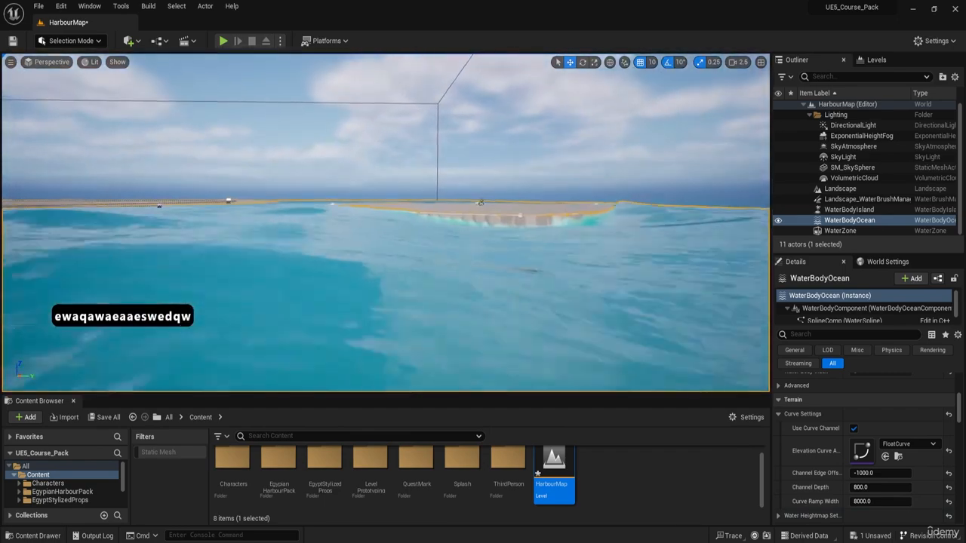
# Step: Examine the small island's steep underwater sides and its shoreline up close
pyautogui.press('w')
pyautogui.press('w')
pyautogui.press('w')
pyautogui.moveTo(256, 188); pyautogui.dragTo(455, 226, button='right')
pyautogui.press('d')
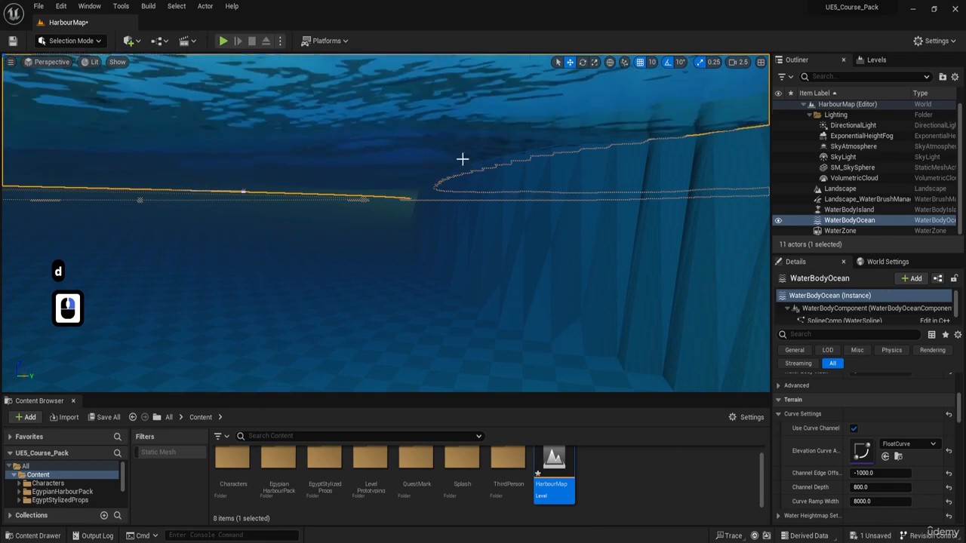
pyautogui.press('e')
pyautogui.moveTo(531, 157); pyautogui.dragTo(557, 177, button='right')
# Step: Select the small WaterBodyIsland and expand the Water Curve Settings in its Terrain properties
pyautogui.click(511, 121)
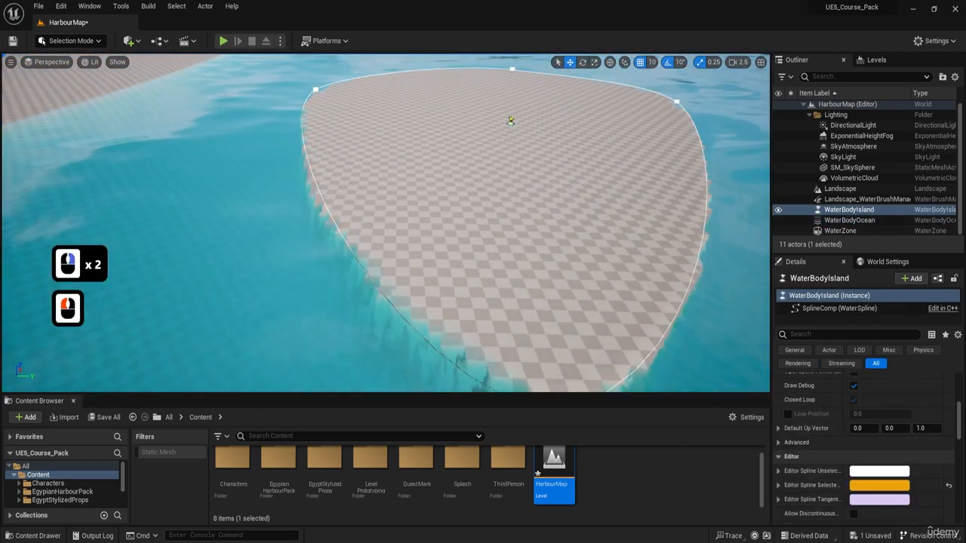
pyautogui.click(311, 176)
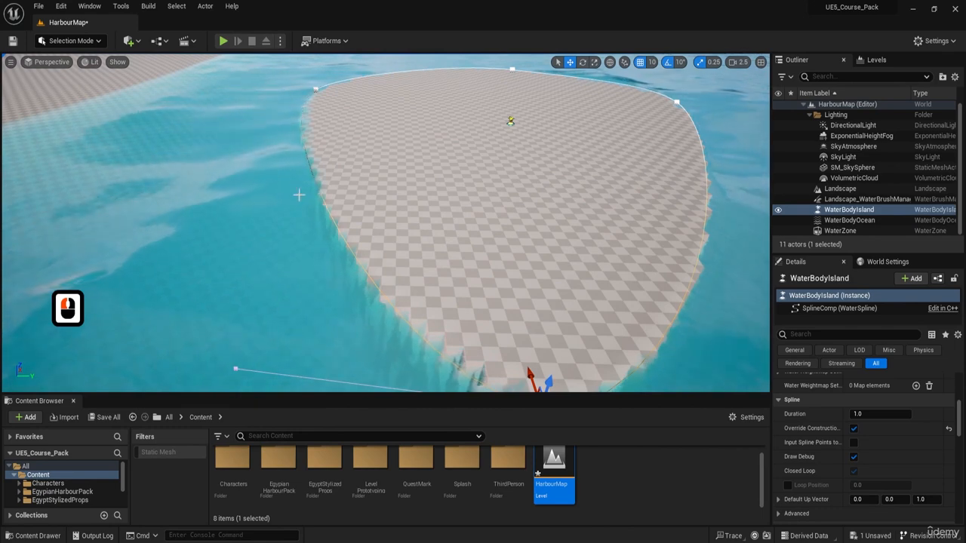
pyautogui.scroll(8, 839, 442)
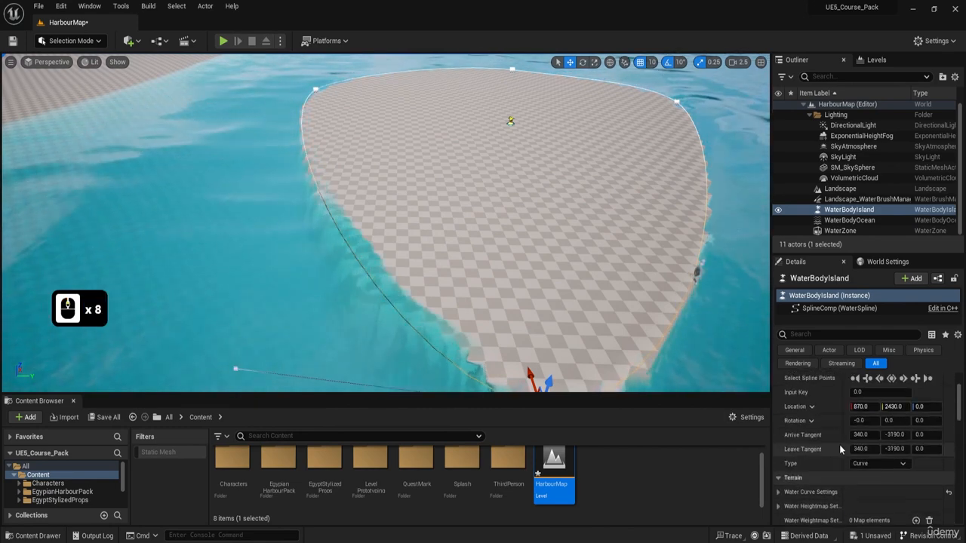
pyautogui.scroll(-1, 825, 462)
pyautogui.click(778, 465)
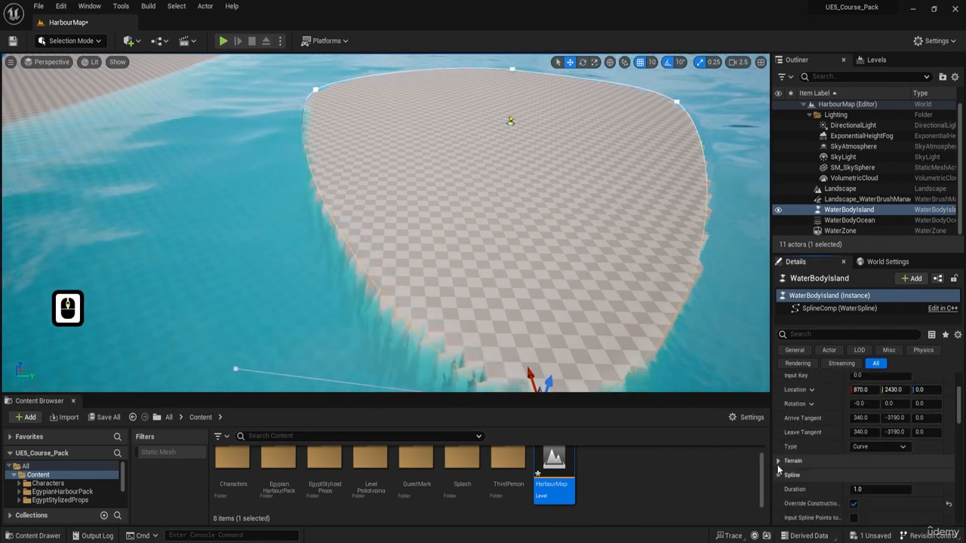
pyautogui.click(778, 461)
pyautogui.scroll(-3, 797, 464)
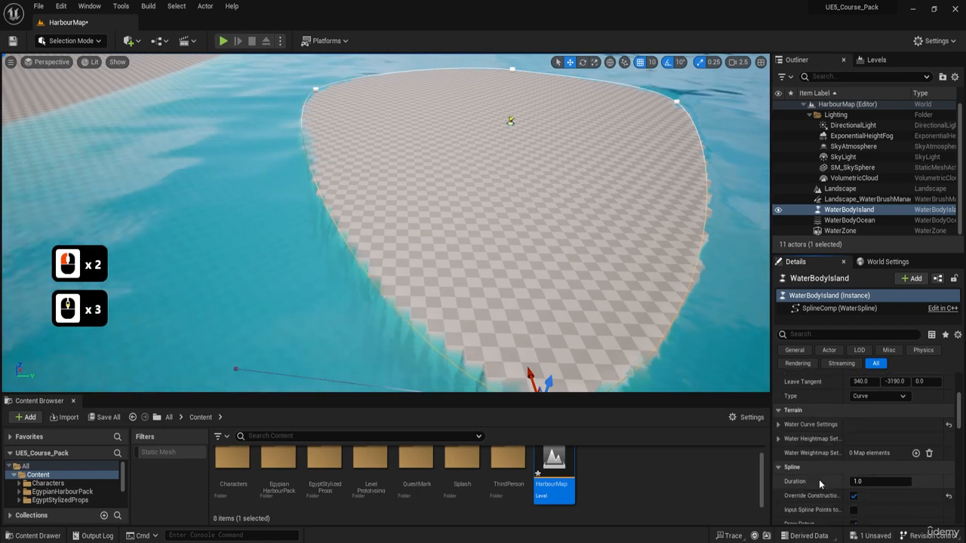
pyautogui.scroll(-8, 823, 479)
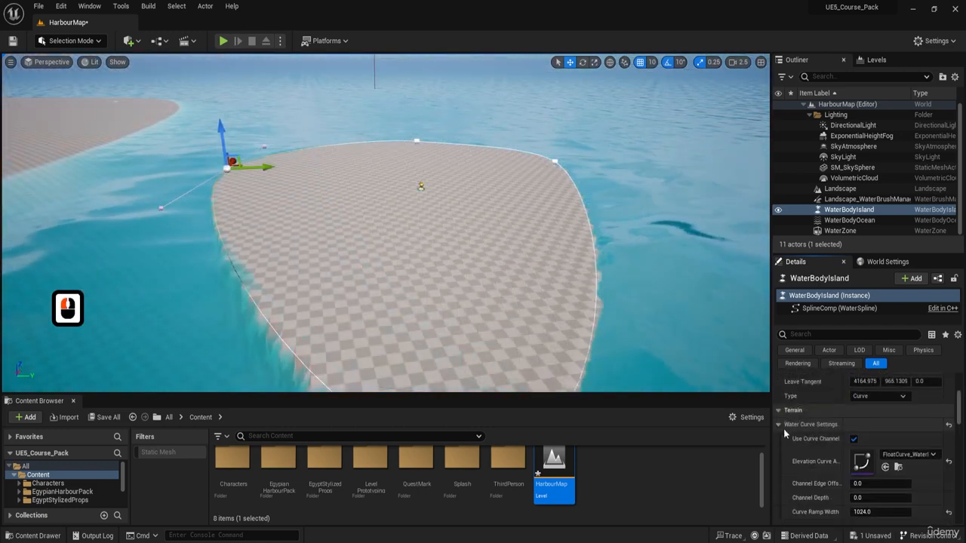
# Step: Try LinearRampDown as the small WaterBodyIsland's elevation curve asset, viewing its underwater sides
pyautogui.press('s')
pyautogui.press('q')
pyautogui.moveTo(573, 302); pyautogui.dragTo(566, 250, button='right')
pyautogui.press('q')
pyautogui.press('w')
pyautogui.press('q')
pyautogui.press('w')
pyautogui.click(893, 455)
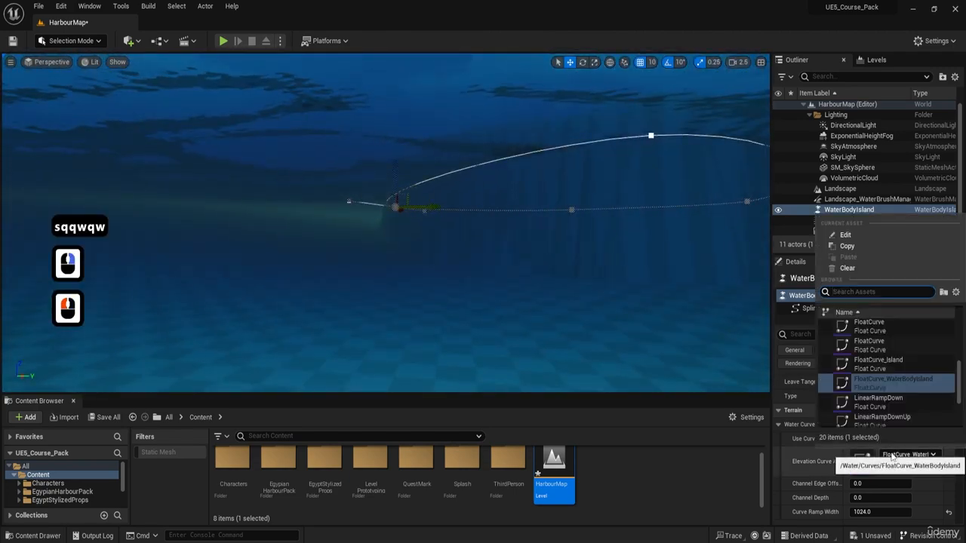
pyautogui.click(904, 401)
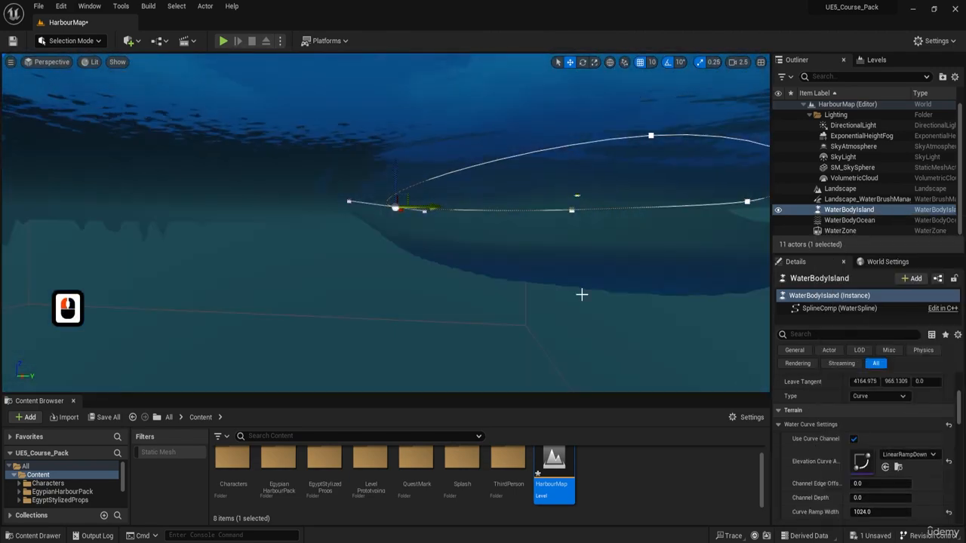
# Step: Try LinearRampDownUp as the small island's elevation curve asset after viewing the terrain from above the surface
pyautogui.press('e')
pyautogui.moveTo(582, 295); pyautogui.dragTo(585, 291, button='right')
pyautogui.press('d')
pyautogui.press('e')
pyautogui.press('s')
pyautogui.press('q')
pyautogui.click(893, 456)
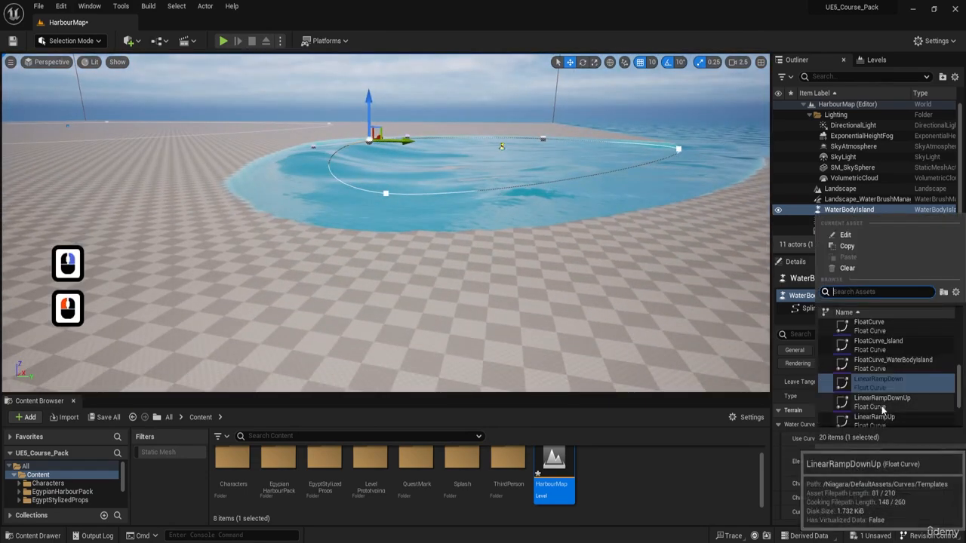
pyautogui.click(883, 410)
# Step: Set the small WaterBodyIsland's elevation curve asset to FloatCurve_Island
pyautogui.press('q')
pyautogui.moveTo(705, 369); pyautogui.dragTo(705, 367, button='right')
pyautogui.press('e')
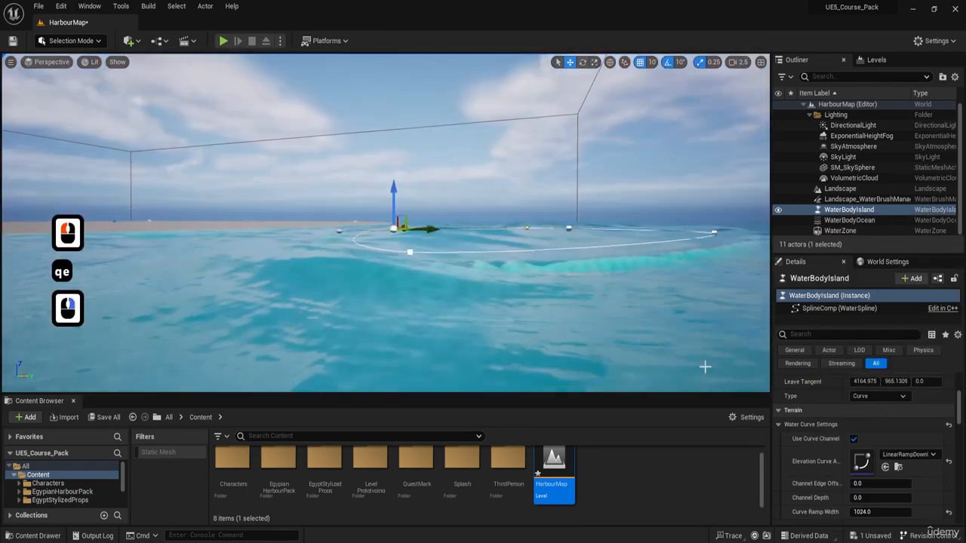
pyautogui.click(909, 454)
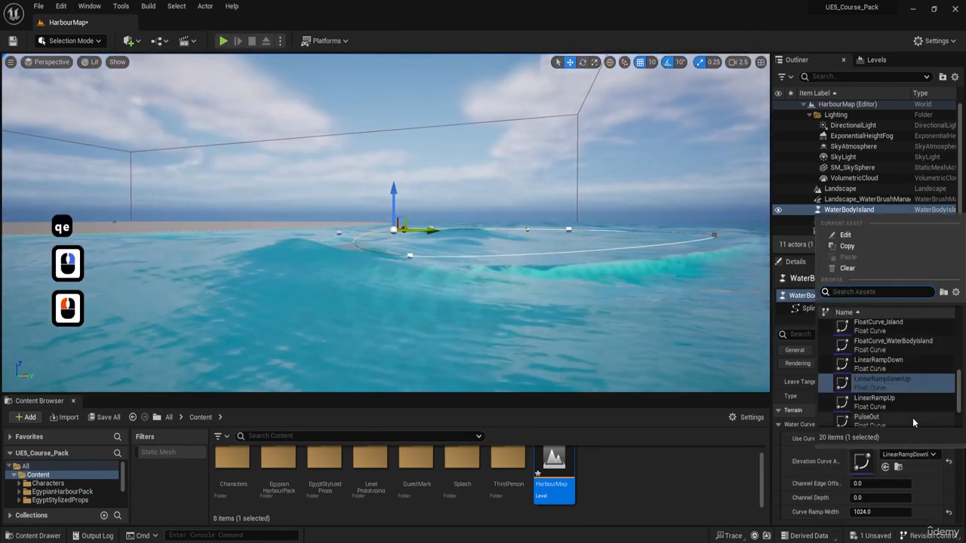
pyautogui.click(878, 322)
# Step: Examine the small island's reshaped sides and the coastline of both islands from below and above the water
pyautogui.moveTo(453, 227); pyautogui.dragTo(453, 227, button='right')
pyautogui.press('e')
pyautogui.press('w')
pyautogui.press('a')
pyautogui.press('q')
pyautogui.press('w')
pyautogui.press('e')
pyautogui.press('a')
pyautogui.press('w')
pyautogui.press('q')
pyautogui.moveTo(245, 221); pyautogui.dragTo(244, 221, button='right')
pyautogui.press('e')
pyautogui.press('d')
pyautogui.moveTo(411, 206); pyautogui.dragTo(418, 207, button='right')
pyautogui.press('w')
pyautogui.press('s')
pyautogui.press('e')
pyautogui.press('a')
pyautogui.press('a')
pyautogui.press('a')
pyautogui.press('a')
pyautogui.press('q')
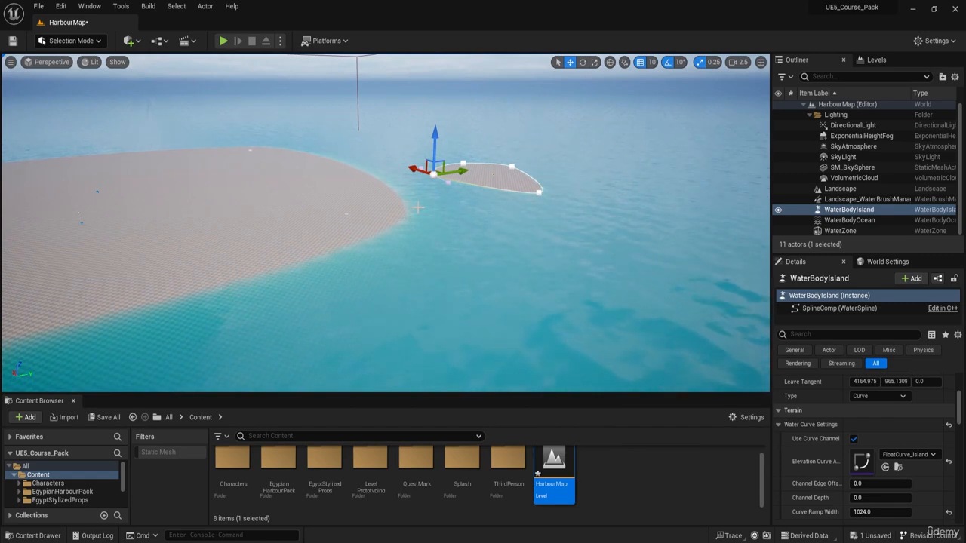
# Step: Survey the shallows and open water around the main island's coast
pyautogui.scroll(13, 857, 476)
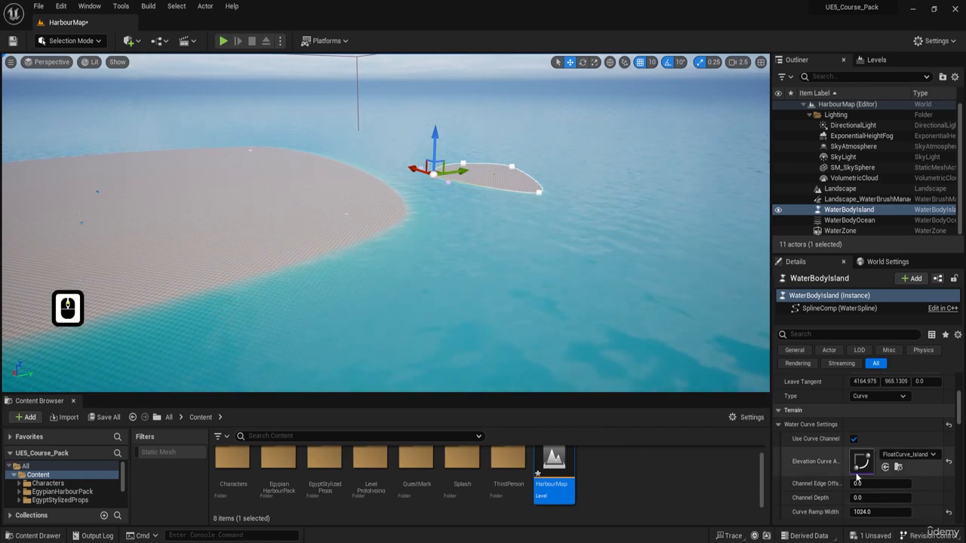
pyautogui.moveTo(341, 214); pyautogui.dragTo(341, 214, button='right')
pyautogui.press('a')
pyautogui.press('w')
pyautogui.press('q')
pyautogui.press('d')
pyautogui.moveTo(609, 201); pyautogui.dragTo(609, 201, button='right')
pyautogui.press('a')
pyautogui.press('d')
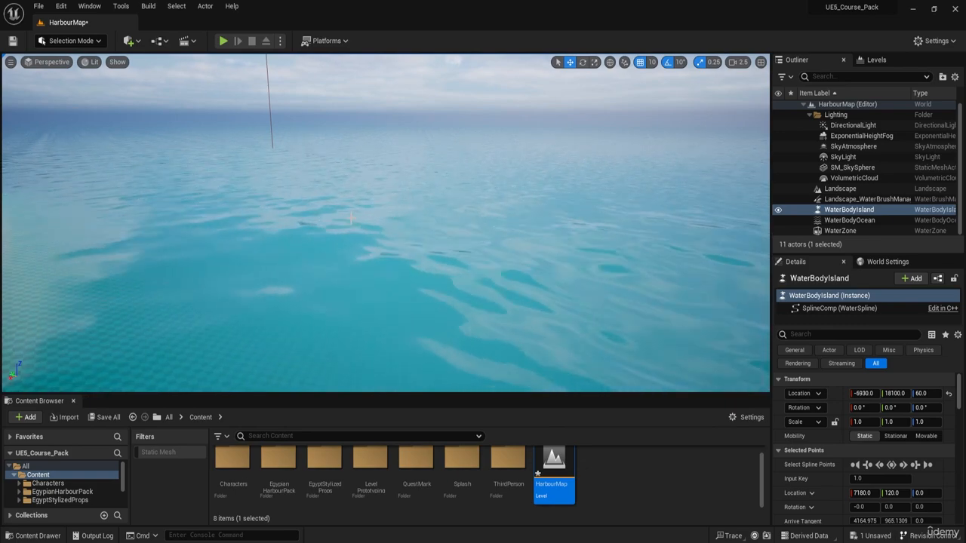
# Step: Select the WaterBodyOcean and view the main island's shoreline where it slopes into the water
pyautogui.click(593, 269)
pyautogui.press('d')
pyautogui.moveTo(593, 270); pyautogui.dragTo(362, 249, button='right')
pyautogui.press('d')
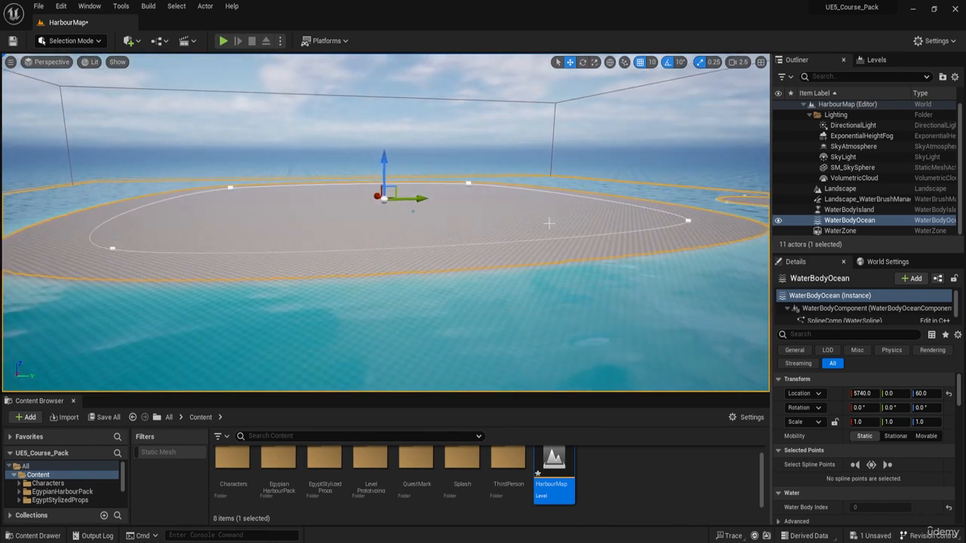
pyautogui.press('a')
pyautogui.press('w')
pyautogui.moveTo(549, 223); pyautogui.dragTo(626, 243, button='right')
pyautogui.press('a')
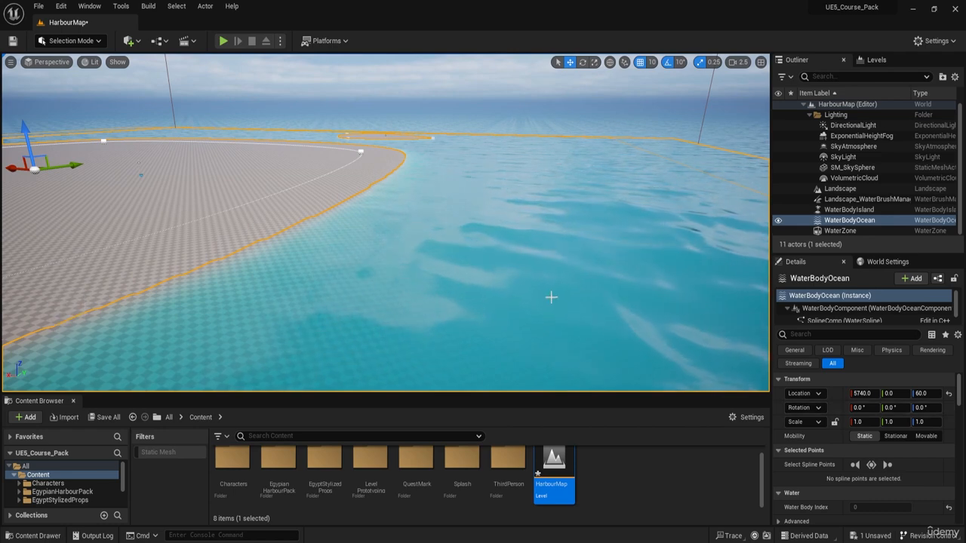
# Step: Look through the WaterBodyOcean's properties from the Terrain curve settings down to the Water Material under Rendering
pyautogui.scroll(-12, 875, 470)
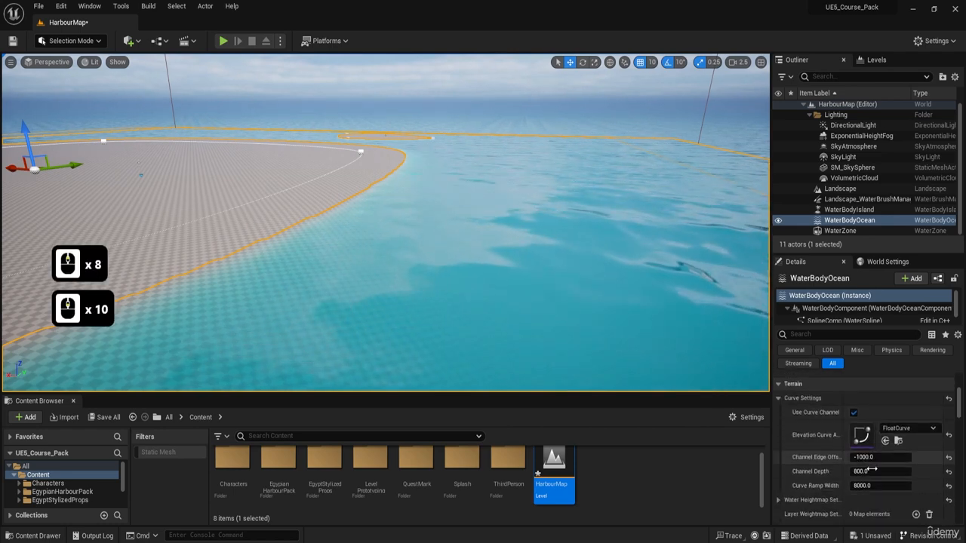
pyautogui.rightClick(542, 212)
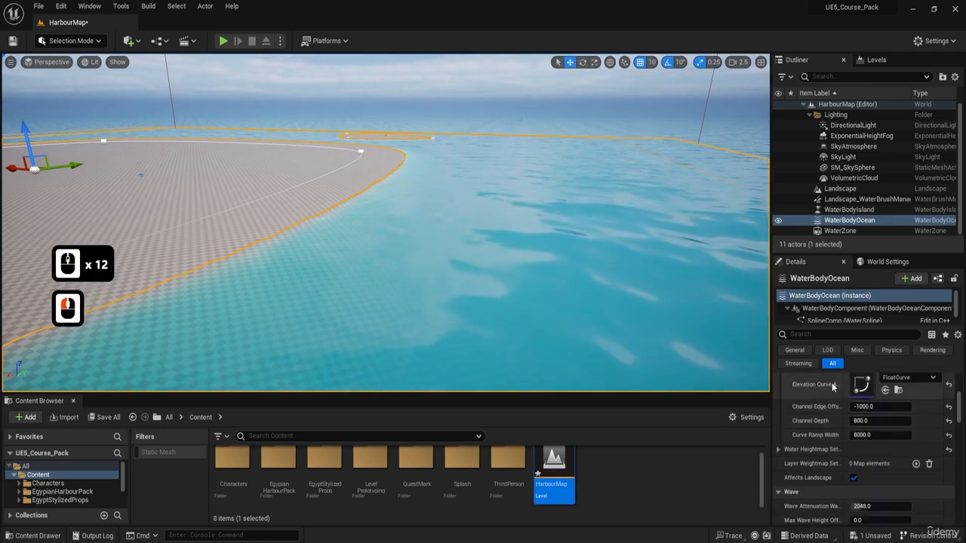
pyautogui.scroll(-9, 911, 440)
pyautogui.scroll(-20, 905, 446)
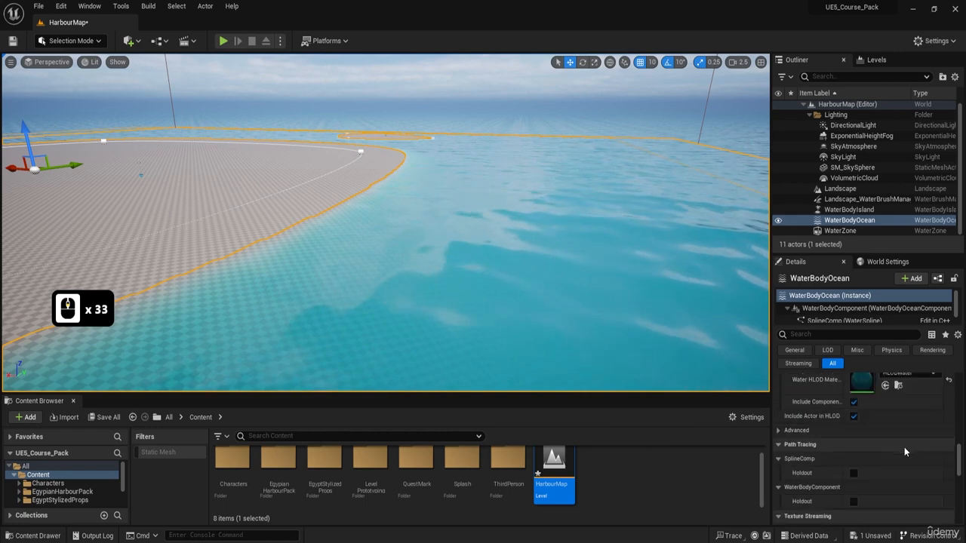
pyautogui.scroll(3, 904, 447)
pyautogui.scroll(-20, 890, 449)
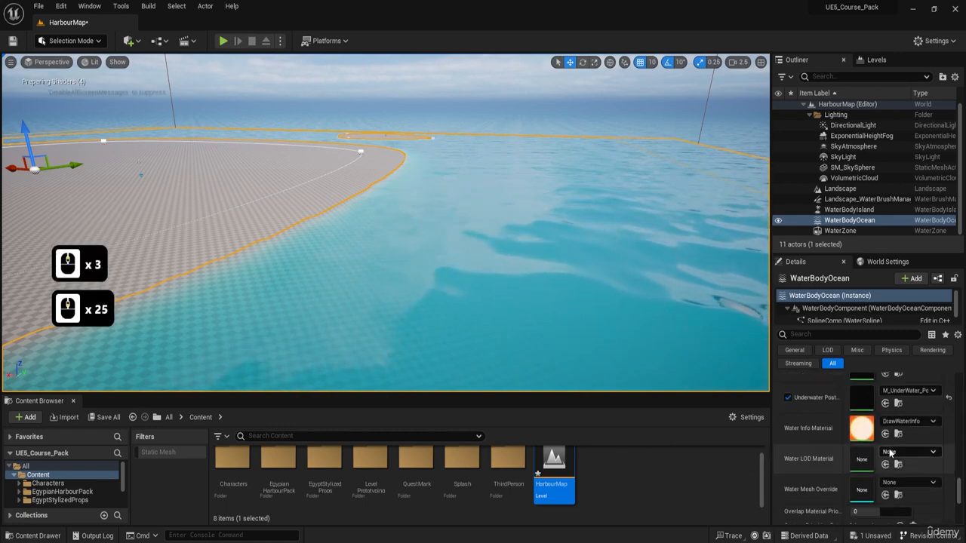
pyautogui.scroll(1, 874, 450)
pyautogui.scroll(1, 874, 450)
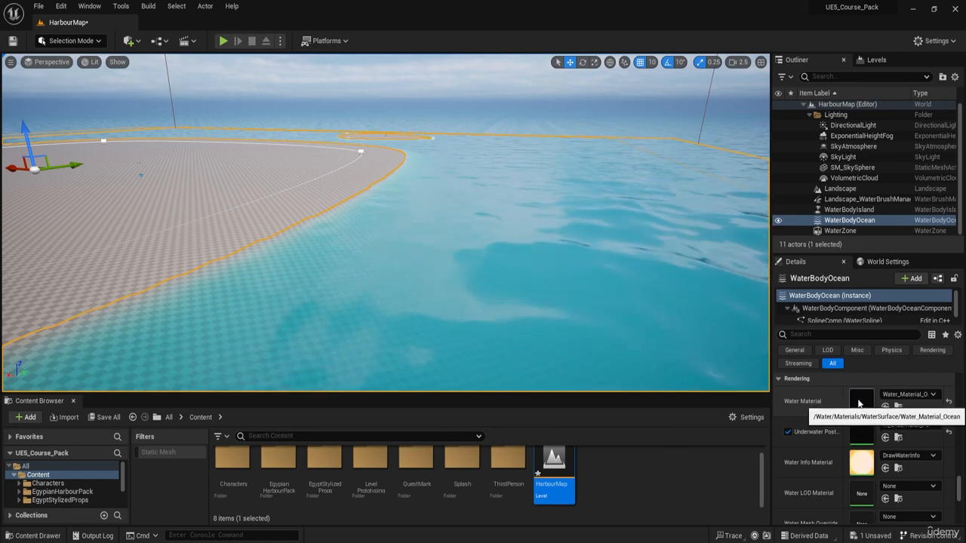
# Step: Locate the ocean's assigned Water Material in its engine content folder after checking the water's look near the shore
pyautogui.moveTo(538, 259); pyautogui.dragTo(555, 271, button='right')
pyautogui.press('d')
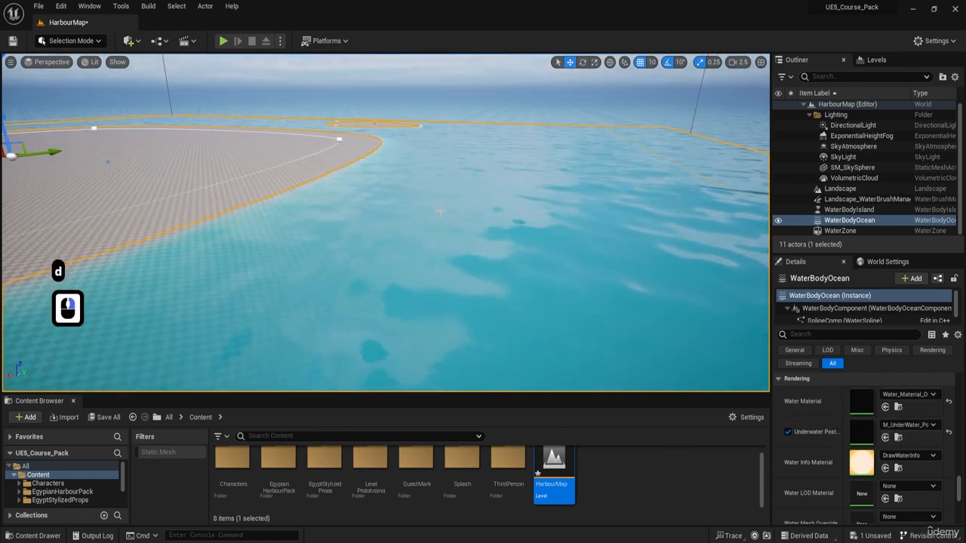
pyautogui.moveTo(441, 213); pyautogui.dragTo(427, 204, button='right')
pyautogui.press('a')
pyautogui.press('F8')
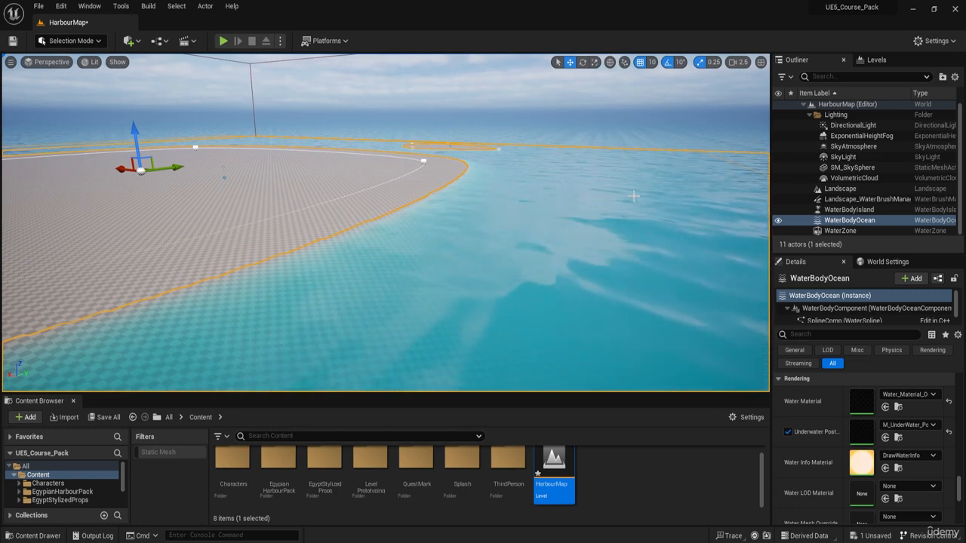
pyautogui.click(898, 407)
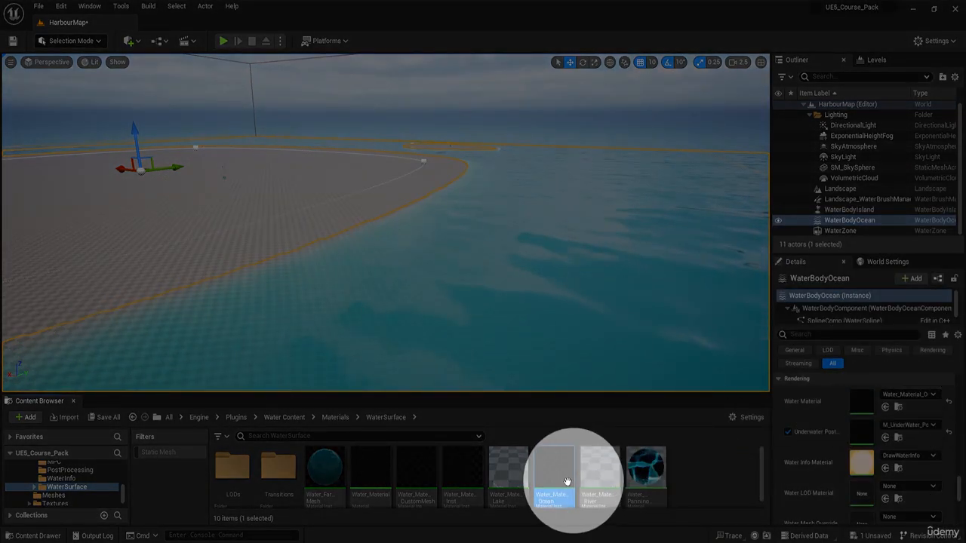
# Step: Copy Water_Material_Ocean from the engine's WaterSurface folder into the project's Content folder
pyautogui.moveTo(549, 480)
pyautogui.scroll(-1, 549, 480)
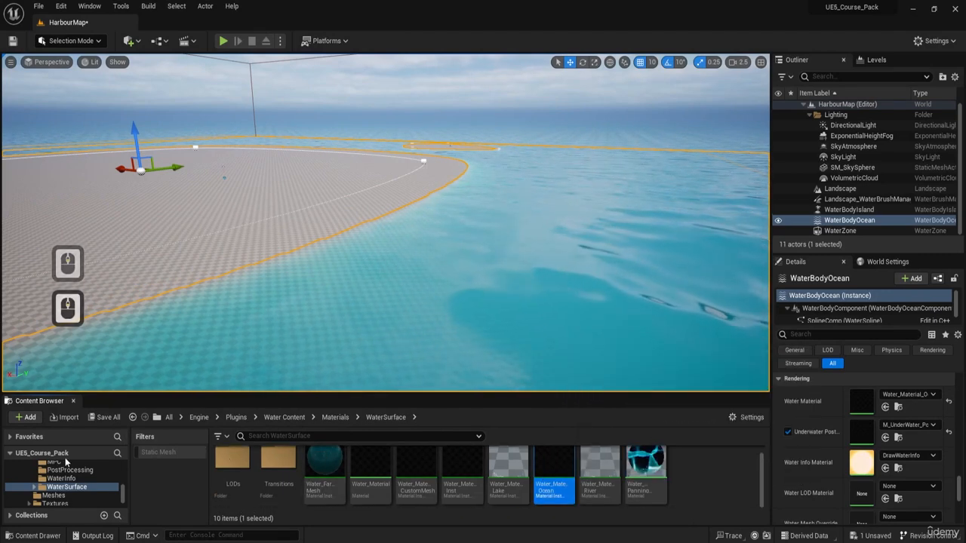
pyautogui.scroll(7, 44, 489)
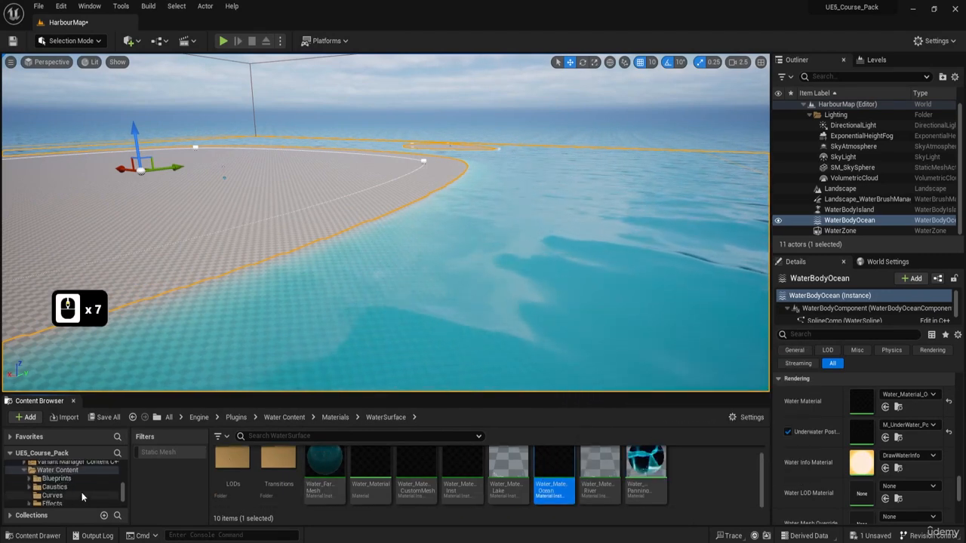
pyautogui.moveTo(126, 470); pyautogui.dragTo(126, 467)
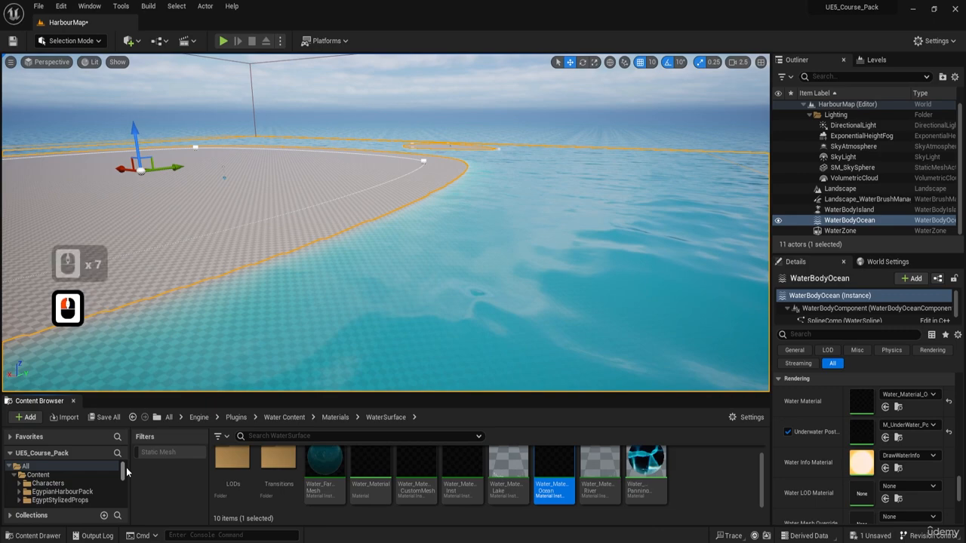
pyautogui.scroll(-8, 73, 481)
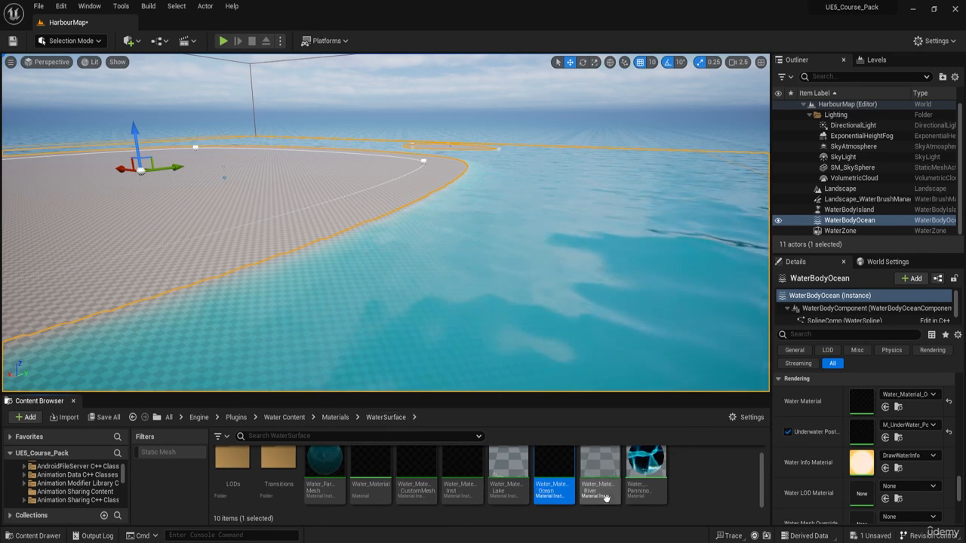
pyautogui.click(545, 463)
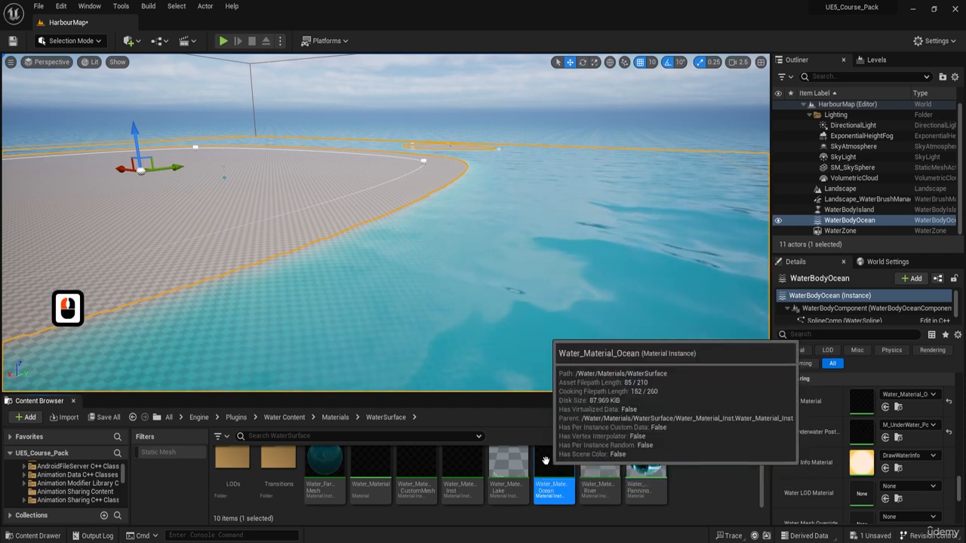
pyautogui.press('ctrl')
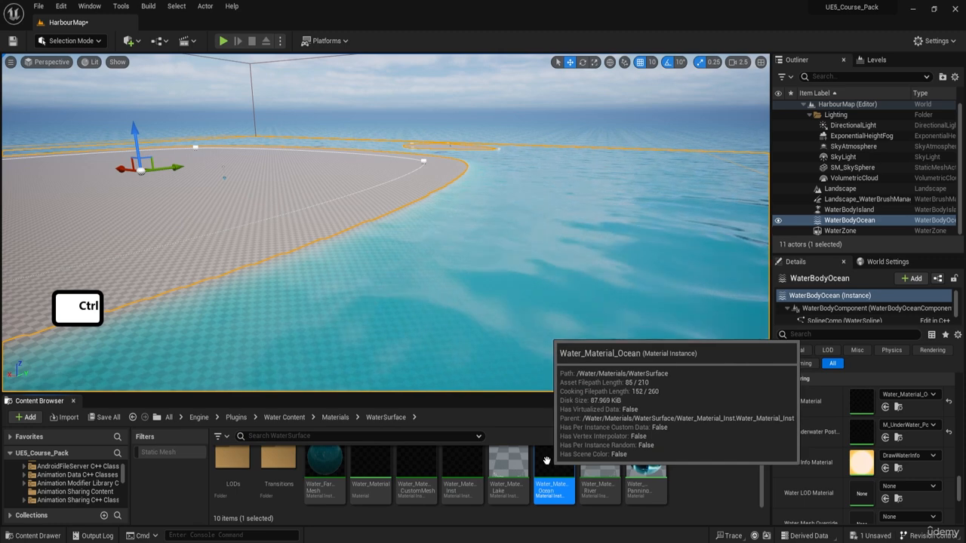
pyautogui.moveTo(125, 475); pyautogui.dragTo(122, 466)
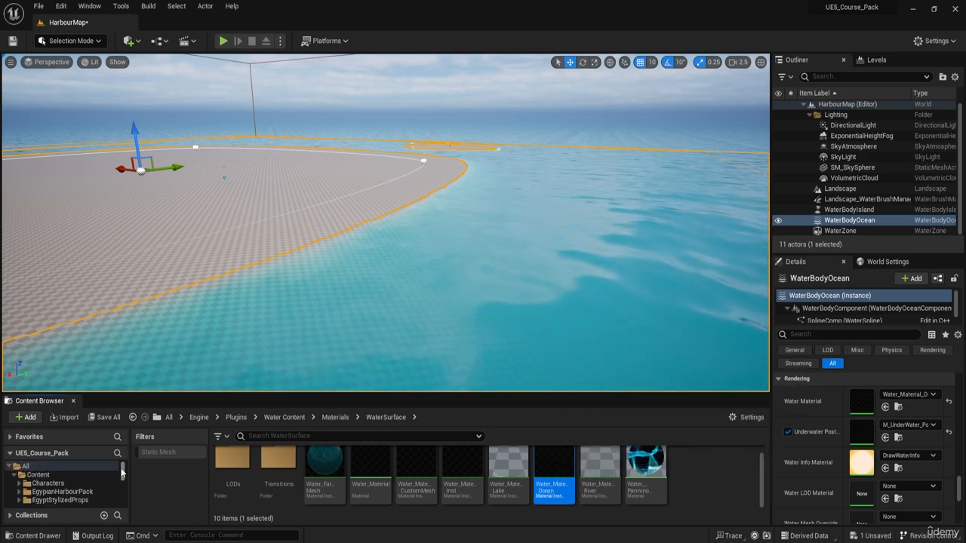
pyautogui.moveTo(558, 470)
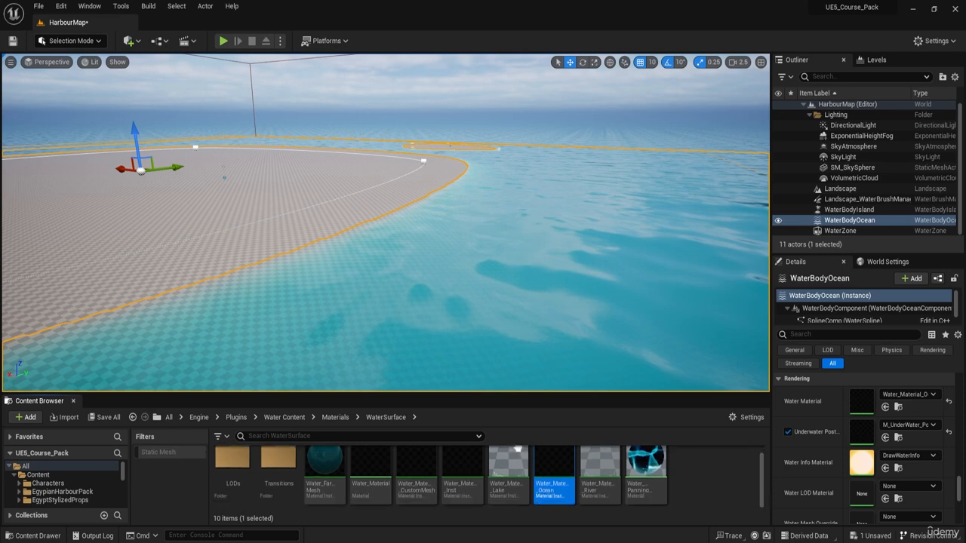
pyautogui.moveTo(560, 466); pyautogui.dragTo(50, 475)
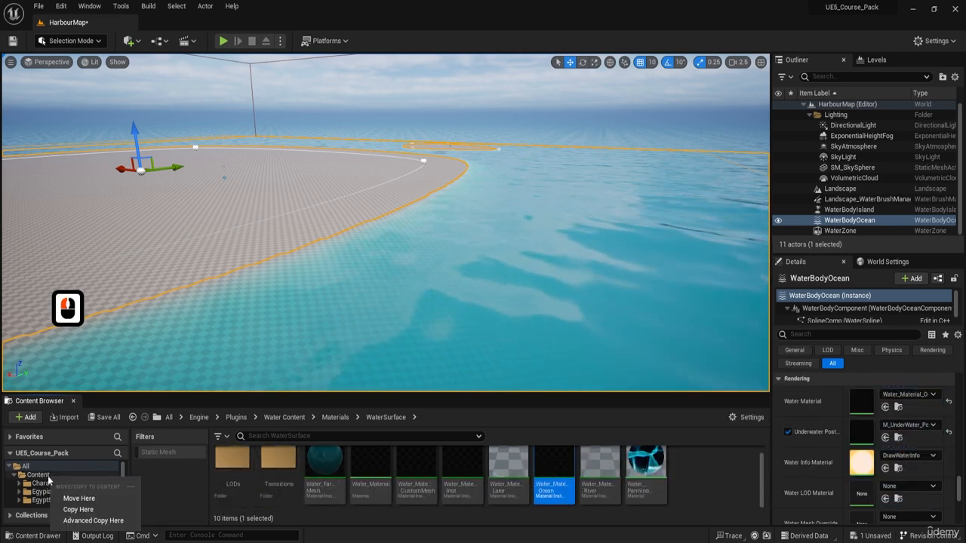
pyautogui.click(73, 510)
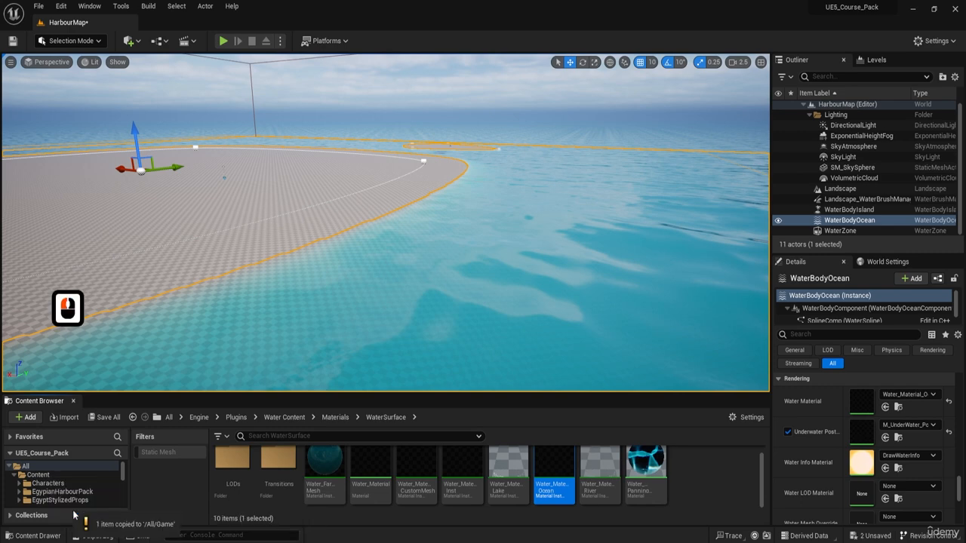
# Step: Assign the Water_Material_Ocean copy from the Content folder as the WaterBodyOcean's Water Material
pyautogui.click(37, 476)
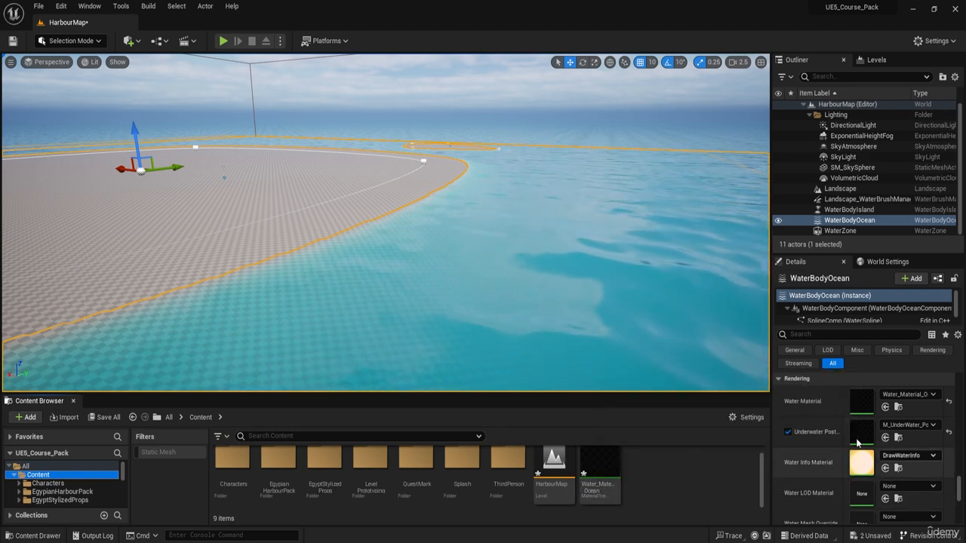
pyautogui.click(607, 472)
pyautogui.moveTo(608, 472); pyautogui.dragTo(858, 402)
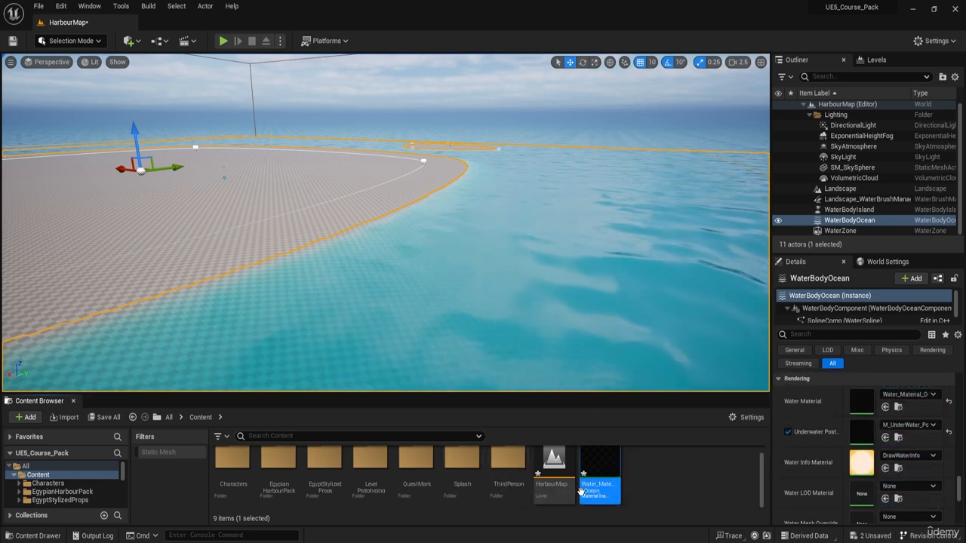
# Step: Open the copied Water_Material_Ocean material instance for editing and view its parameter groups
pyautogui.scroll(-3, 630, 475)
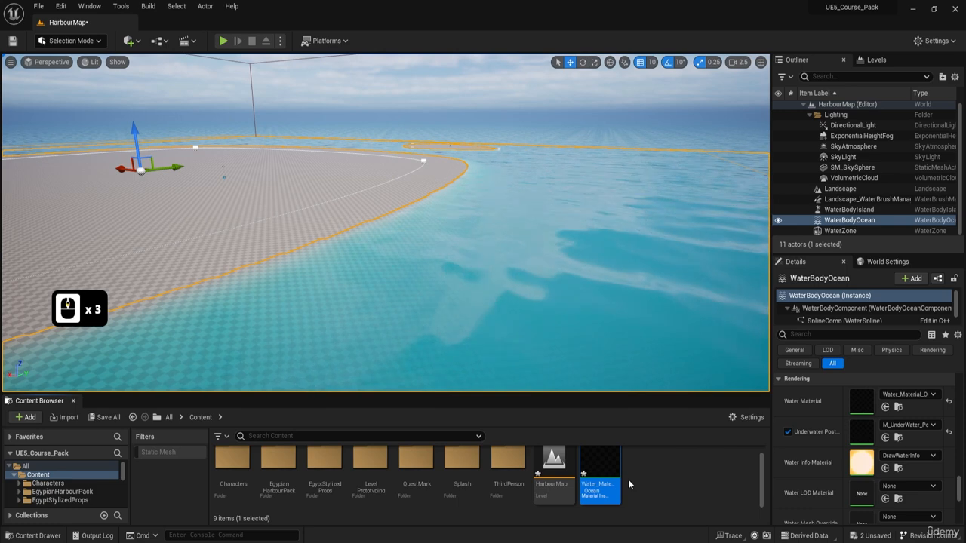
pyautogui.scroll(4, 628, 481)
pyautogui.scroll(-4, 623, 462)
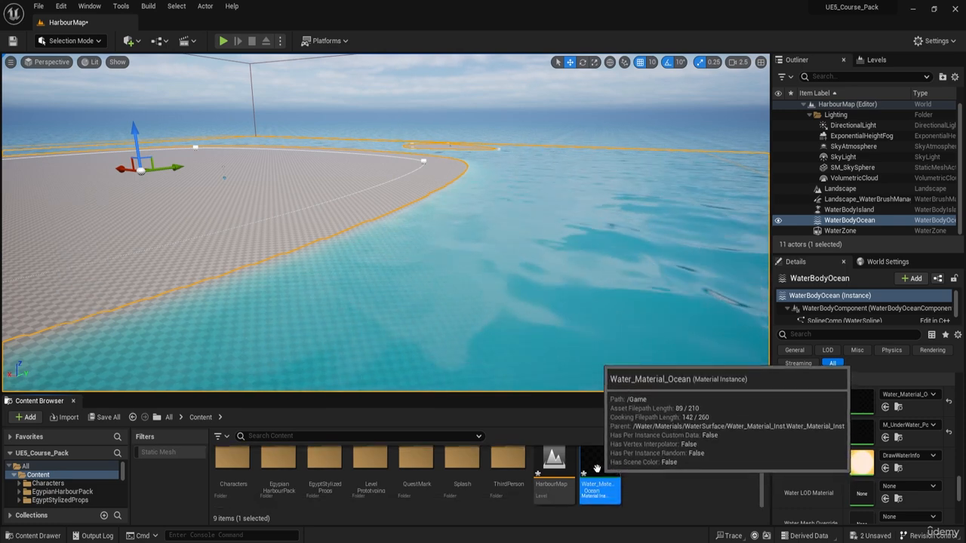
pyautogui.doubleClick(596, 471)
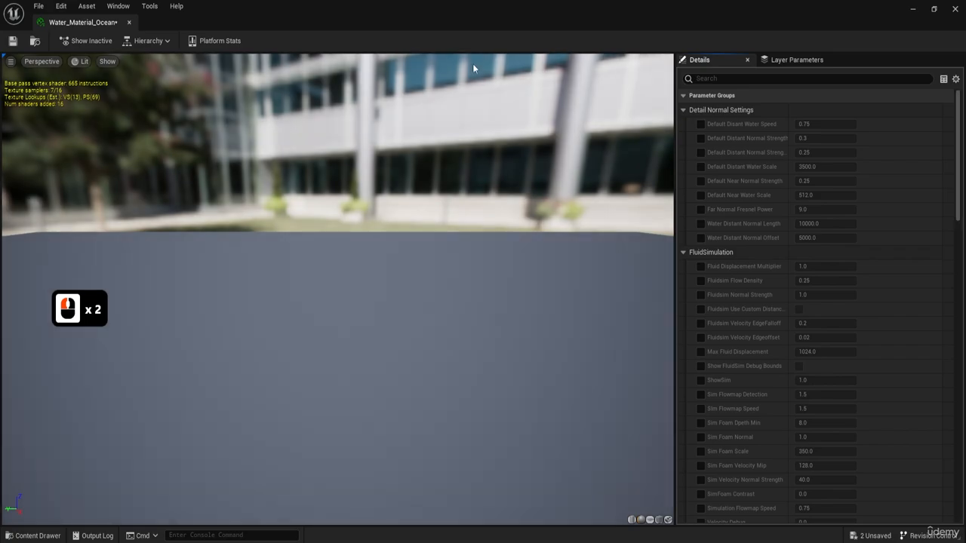
pyautogui.scroll(5, 771, 285)
pyautogui.scroll(-18, 502, 276)
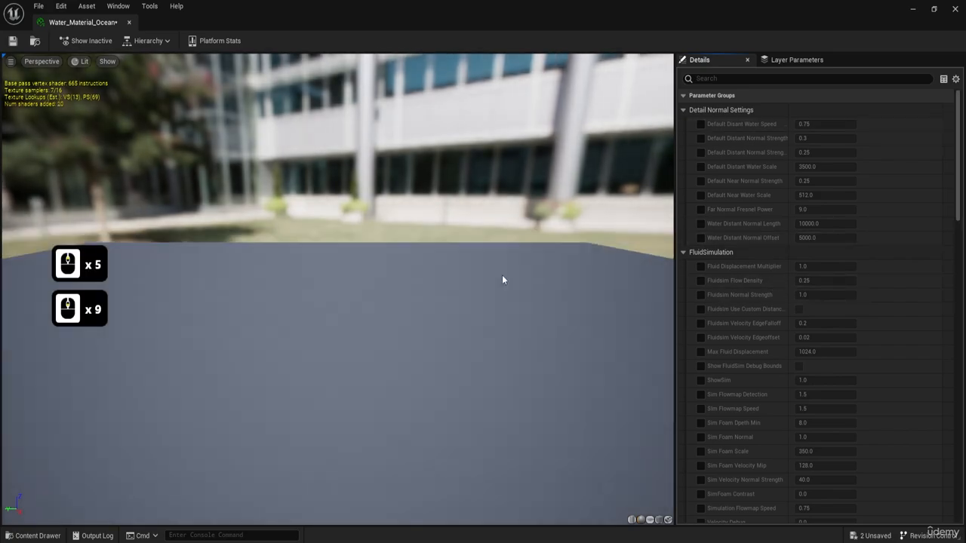
pyautogui.scroll(6, 352, 319)
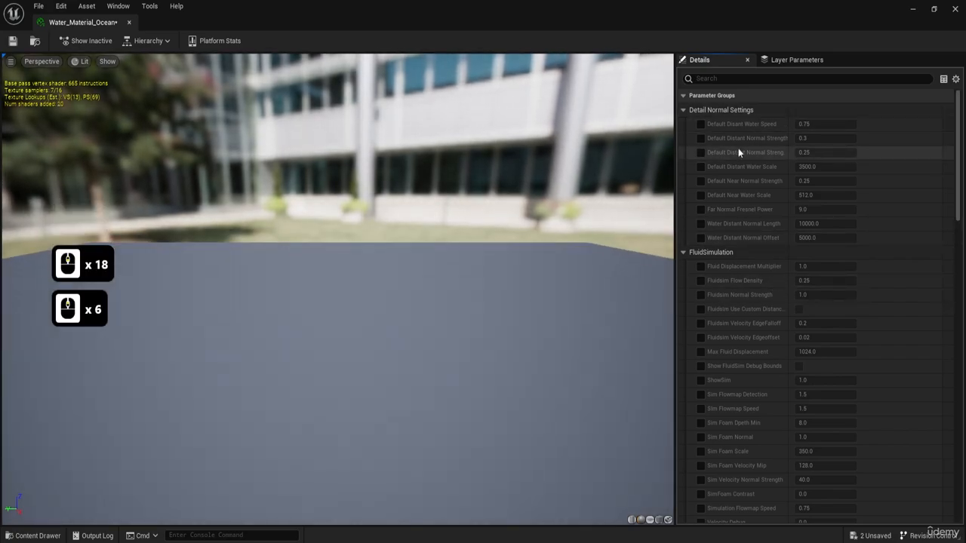
# Step: Close the floating Water_Material_Ocean editor and reassign the Content folder copy as the WaterBodyOcean's Water Material
pyautogui.moveTo(616, 16); pyautogui.dragTo(612, 91)
pyautogui.moveTo(274, 214); pyautogui.dragTo(215, 214)
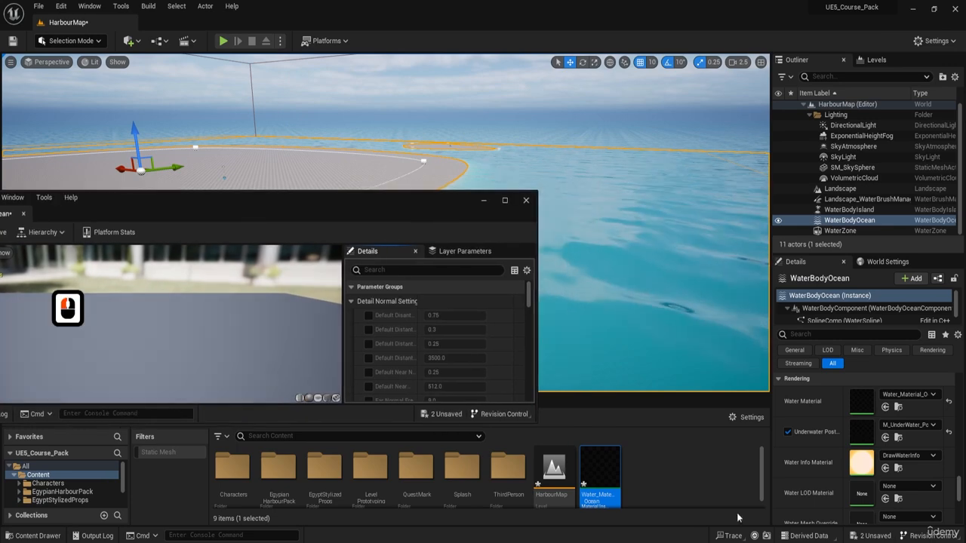
pyautogui.click(532, 200)
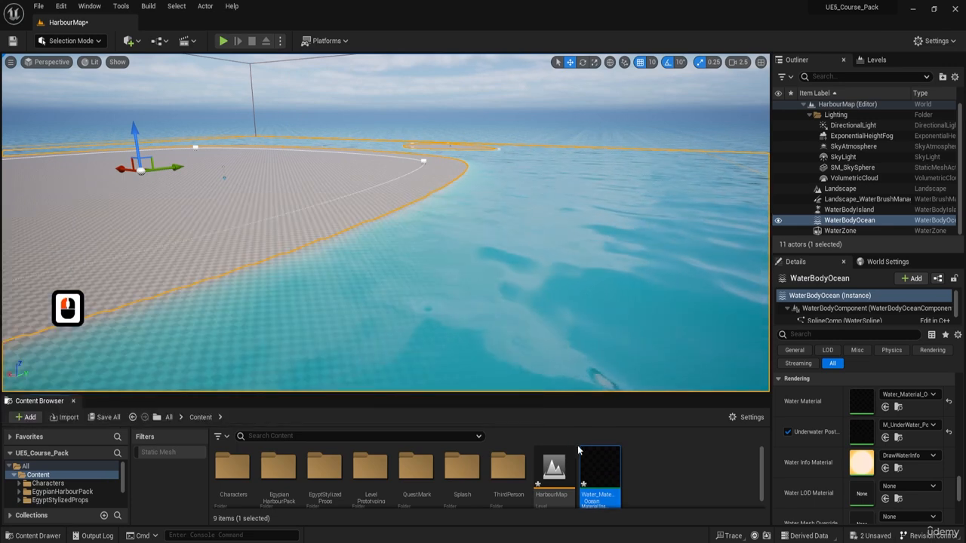
pyautogui.moveTo(600, 474); pyautogui.dragTo(848, 404)
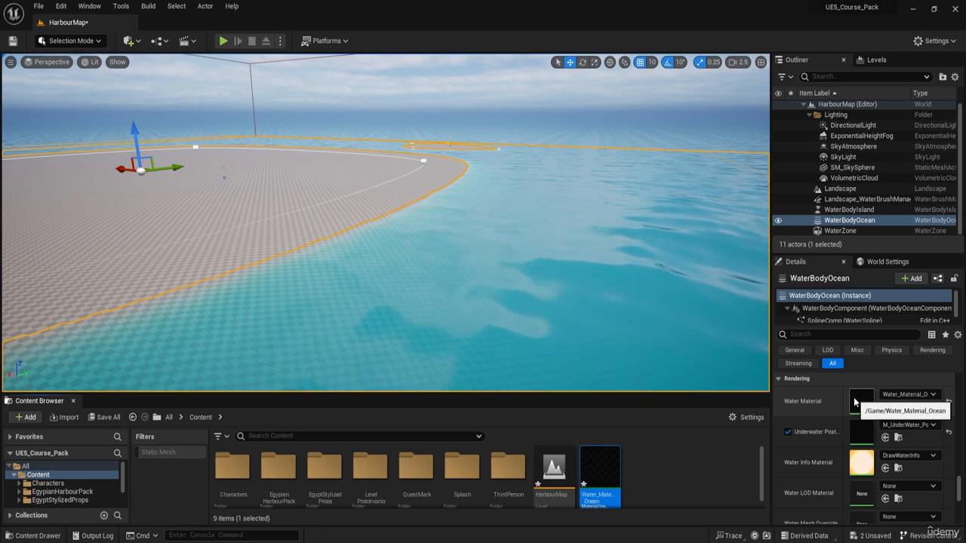
# Step: Reopen the copied Water_Material_Ocean, place its window beside the ocean view and locate the Global Vector parameter group
pyautogui.doubleClick(615, 457)
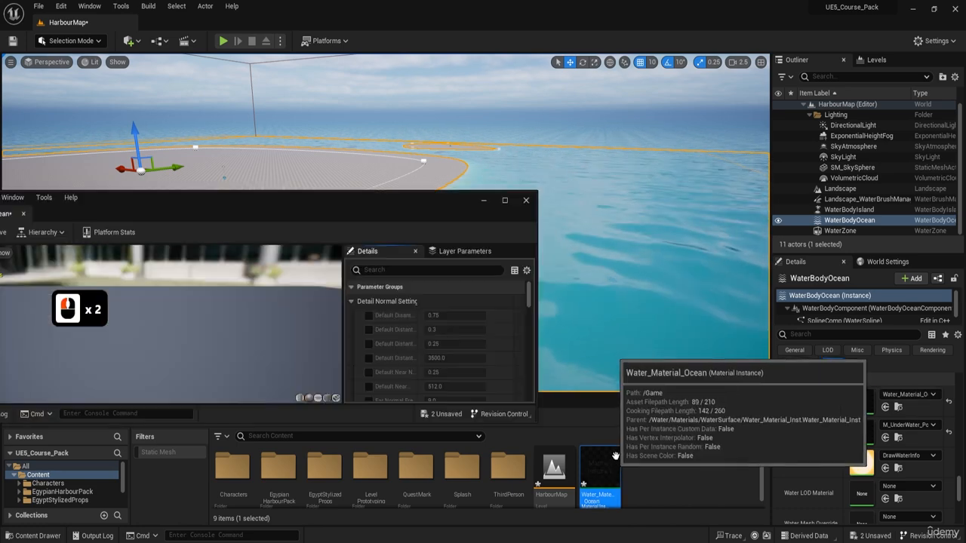
pyautogui.moveTo(423, 200); pyautogui.dragTo(224, 158)
pyautogui.scroll(-6, 268, 294)
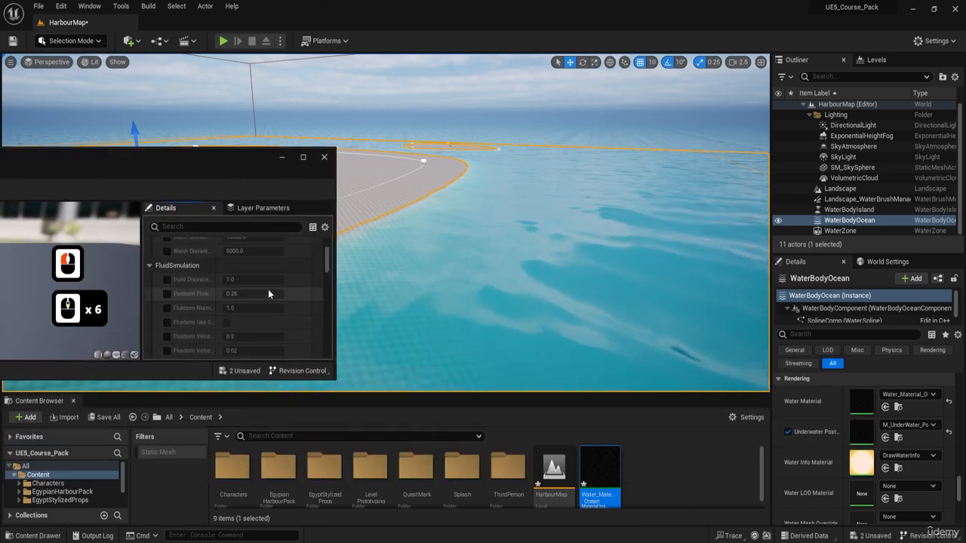
pyautogui.scroll(-15, 268, 293)
pyautogui.scroll(2, 251, 300)
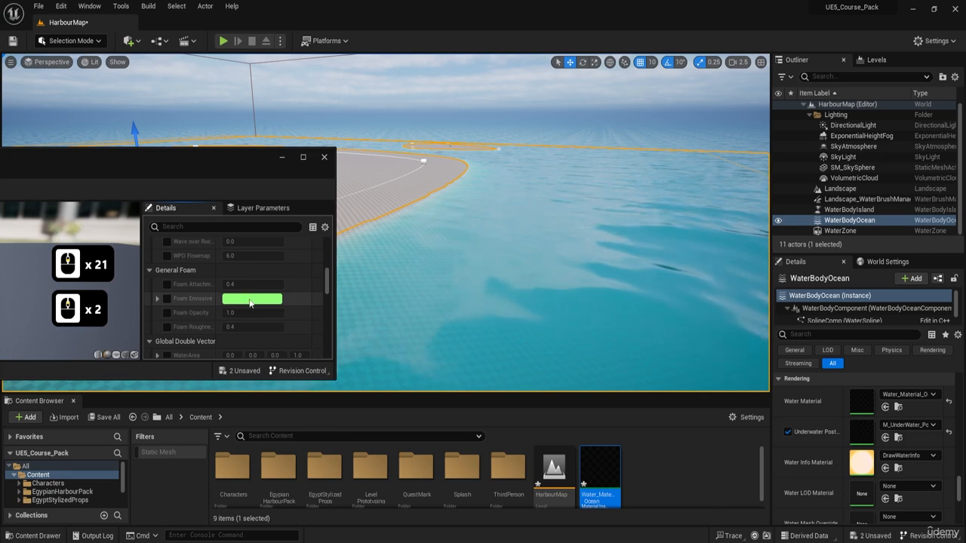
pyautogui.scroll(6, 250, 299)
pyautogui.scroll(-20, 250, 299)
pyautogui.scroll(8, 252, 298)
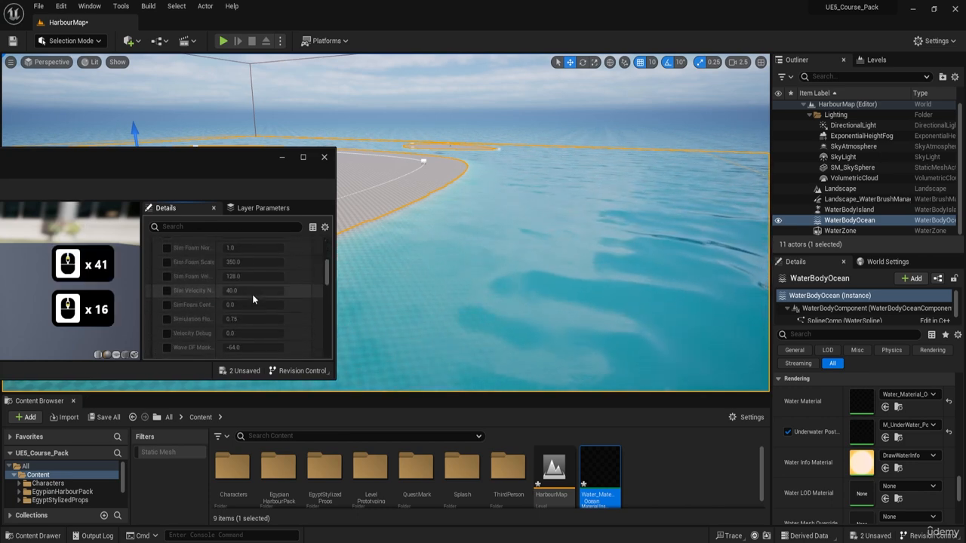
pyautogui.scroll(-20, 252, 294)
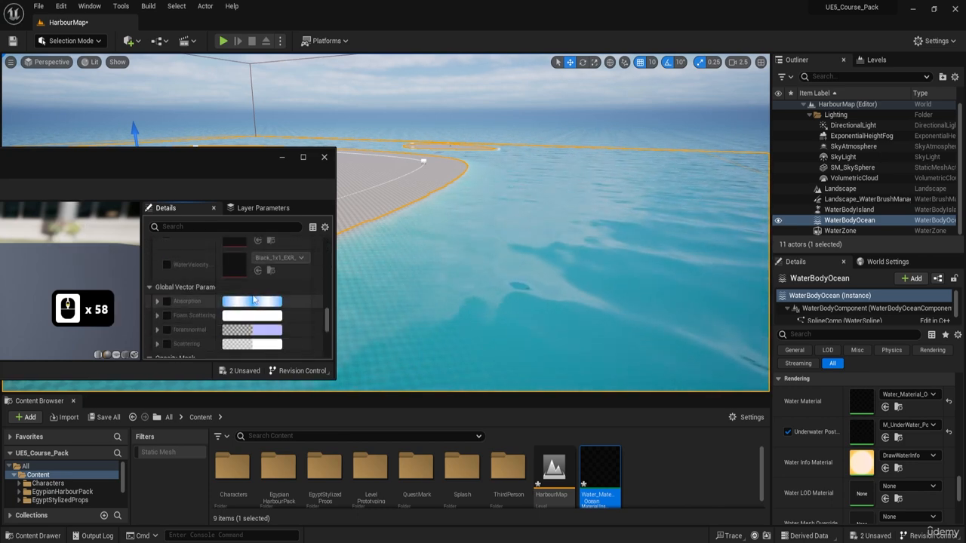
pyautogui.scroll(-1, 256, 305)
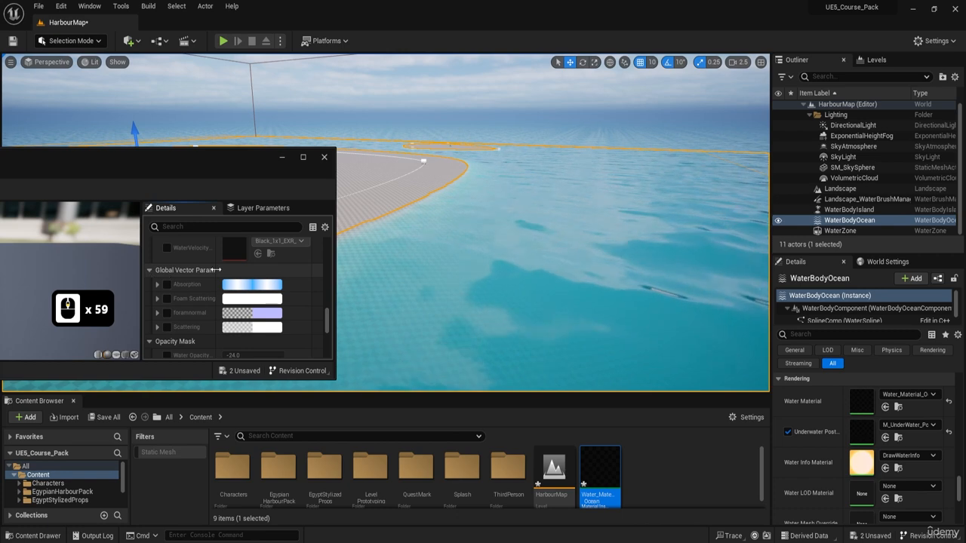
# Step: Expand the Absorption and Scattering colours in the Global Vector parameters and enable both overrides
pyautogui.click(160, 287)
pyautogui.scroll(-4, 160, 289)
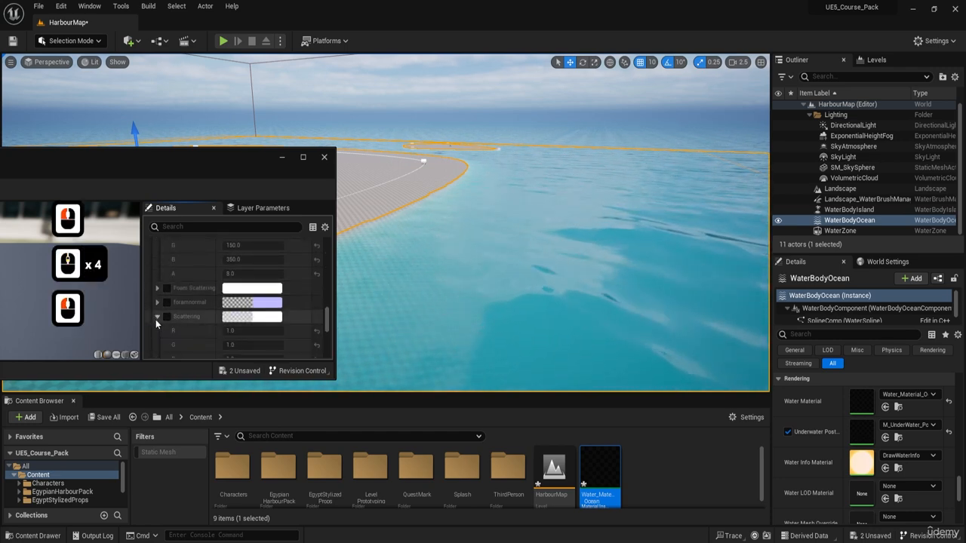
pyautogui.click(156, 320)
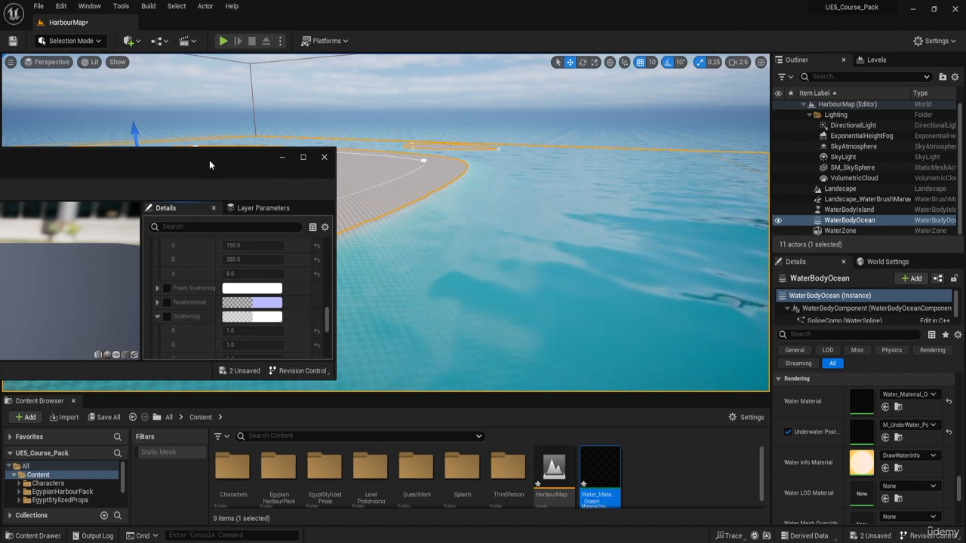
pyautogui.moveTo(209, 160); pyautogui.dragTo(192, 81)
pyautogui.scroll(-2, 163, 215)
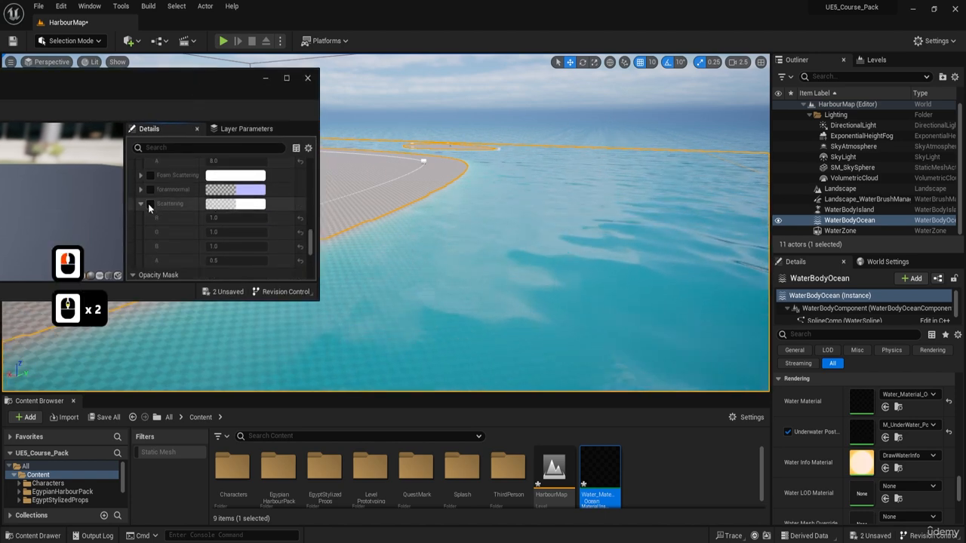
pyautogui.scroll(8, 150, 227)
pyautogui.click(151, 237)
pyautogui.scroll(-4, 159, 244)
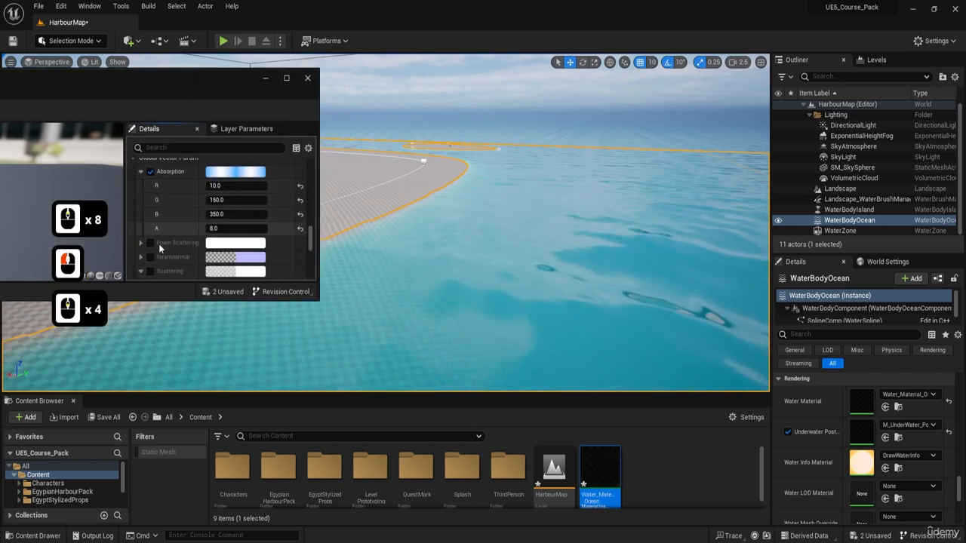
pyautogui.scroll(-1, 154, 248)
pyautogui.click(151, 252)
# Step: Try raising the Absorption colour's R value to about 1013.76
pyautogui.scroll(-2, 151, 253)
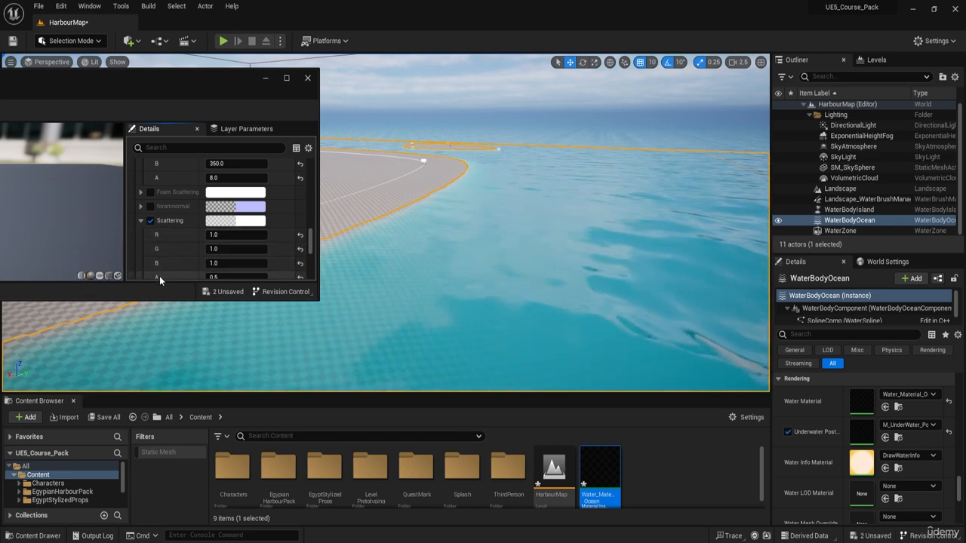
pyautogui.scroll(4, 160, 265)
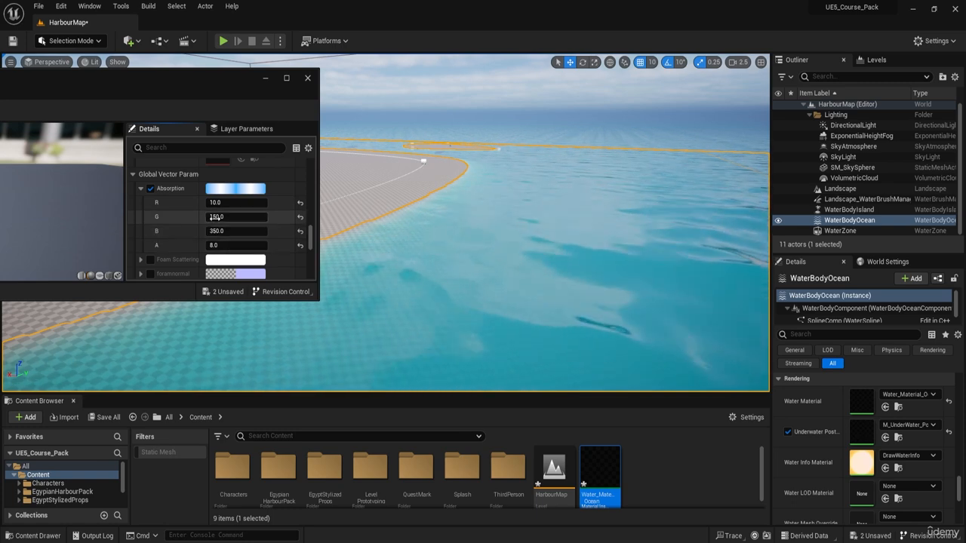
pyautogui.moveTo(210, 202); pyautogui.dragTo(626, 234)
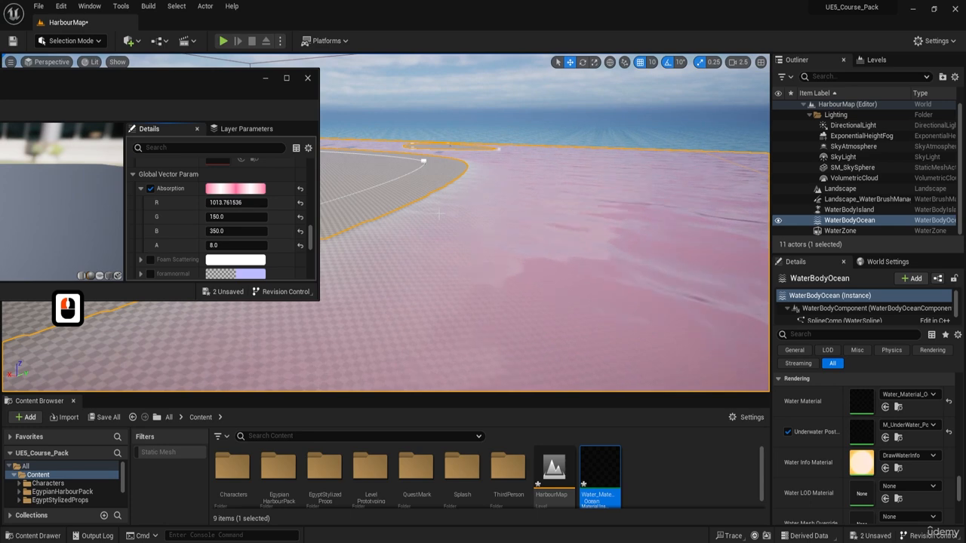
# Step: Inspect the recoloured ocean surface out to the boundary where it meets the distant water
pyautogui.moveTo(439, 213); pyautogui.dragTo(463, 179, button='right')
pyautogui.press('a')
pyautogui.press('d')
pyautogui.press('w')
pyautogui.press('e')
pyautogui.press('a')
pyautogui.press('d')
pyautogui.press('a')
pyautogui.press('w')
pyautogui.press('d')
pyautogui.press('w')
pyautogui.click(477, 201)
pyautogui.moveTo(565, 219); pyautogui.dragTo(566, 219, button='right')
pyautogui.press('d')
pyautogui.press('d')
pyautogui.moveTo(522, 165); pyautogui.dragTo(522, 164, button='right')
pyautogui.press('w')
# Step: Select the WaterZone by its bounding box and examine the ocean along that zone's edge
pyautogui.click(520, 162)
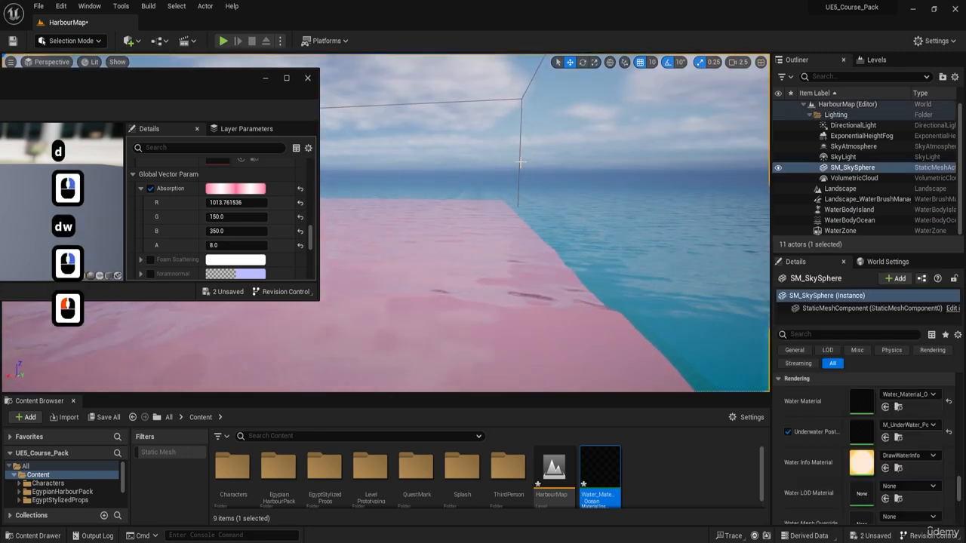
pyautogui.click(520, 167)
pyautogui.scroll(8, 554, 216)
pyautogui.scroll(-17, 554, 216)
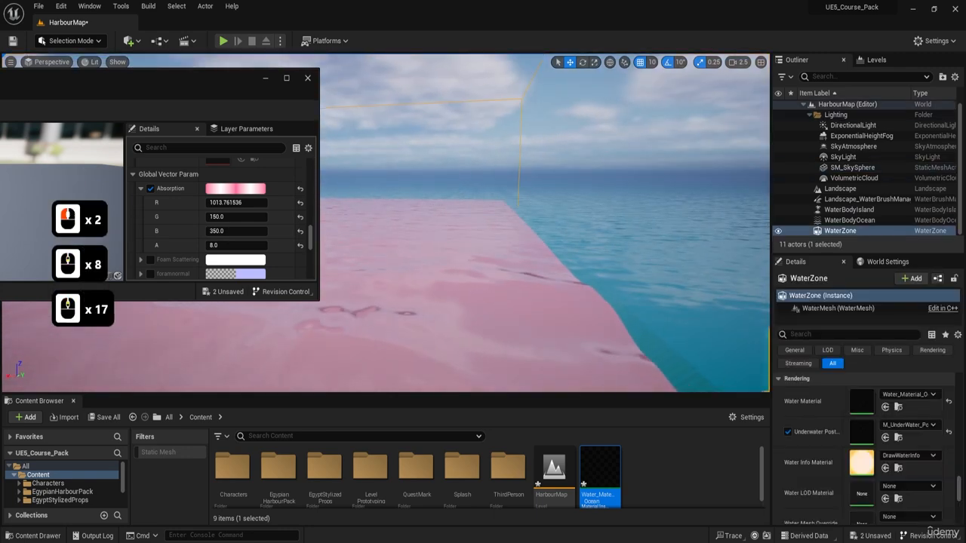
pyautogui.press('a')
pyautogui.moveTo(428, 171); pyautogui.dragTo(428, 172, button='right')
pyautogui.press('a')
# Step: Undo the recent selection changes and the Absorption R adjustment
pyautogui.hotkey('ctrl', 'z')
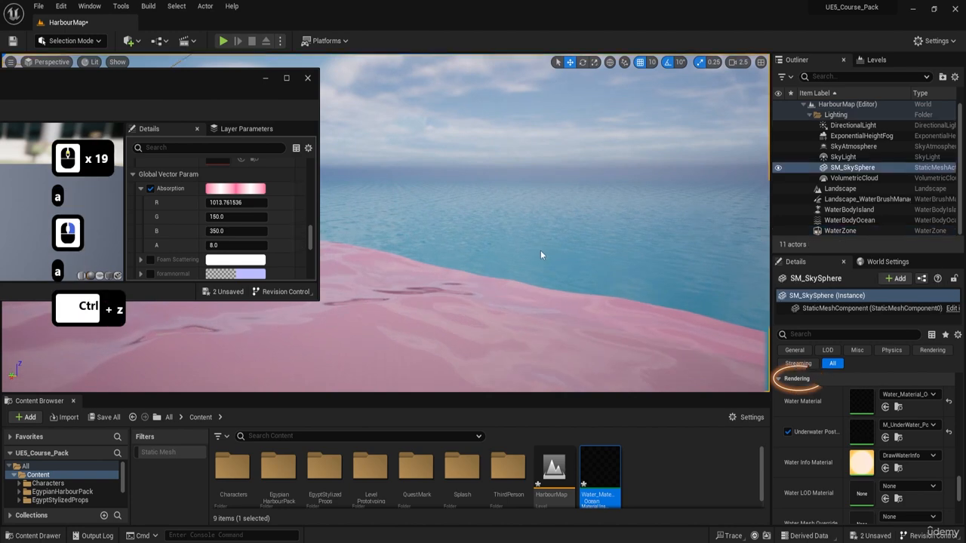
pyautogui.hotkey('ctrl', 'z')
pyautogui.hotkey('ctrl', 'z')
pyautogui.hotkey('ctrl', 'z')
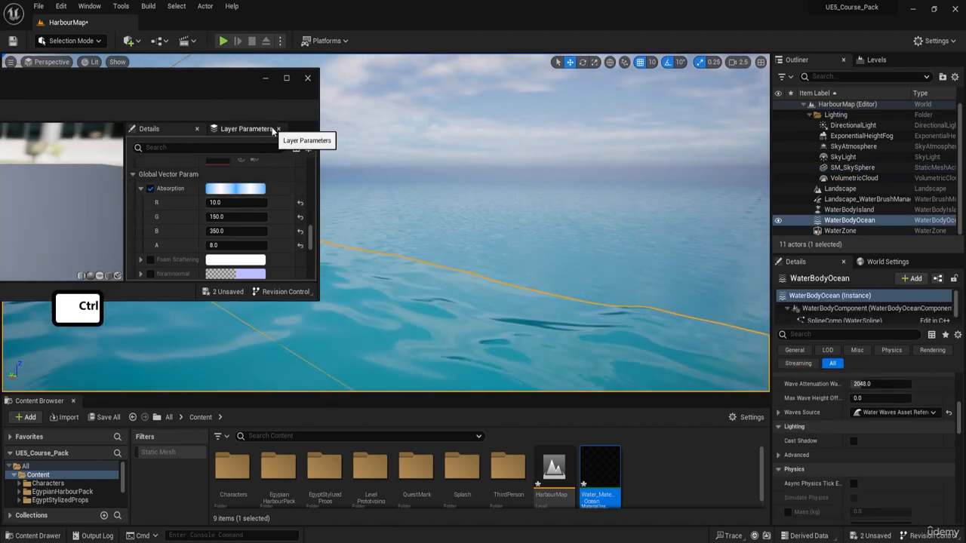
# Step: Close the Water_Material_Ocean editor and show the island and ocean in game view without editor outlines
pyautogui.click(308, 79)
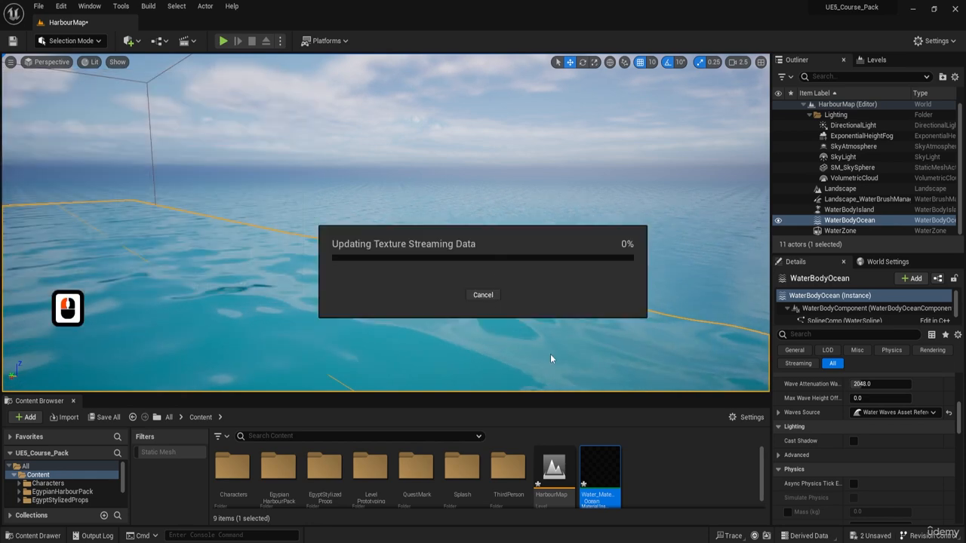
pyautogui.press('d')
pyautogui.press('w')
pyautogui.moveTo(459, 269); pyautogui.dragTo(441, 362, button='right')
pyautogui.press('e')
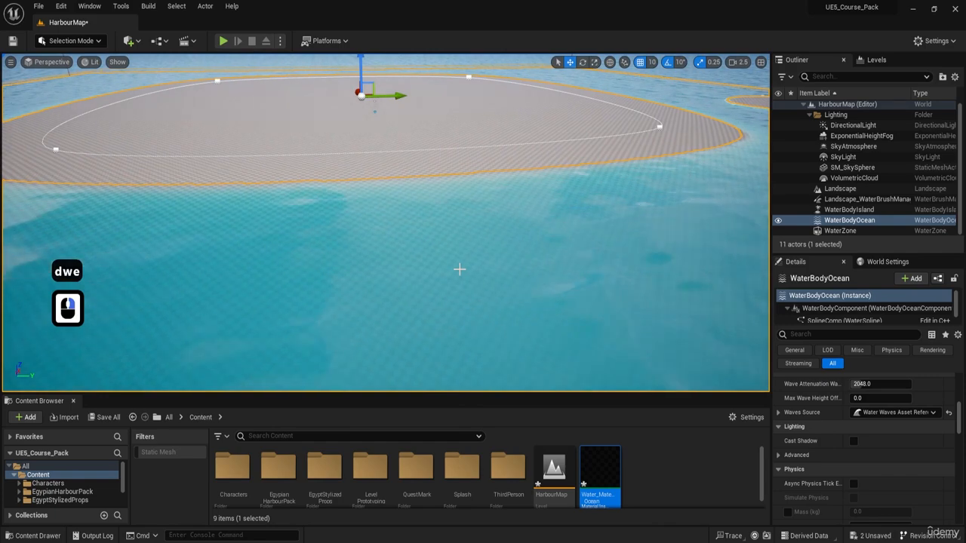
pyautogui.press('w')
pyautogui.moveTo(460, 269); pyautogui.dragTo(462, 231, button='right')
pyautogui.press('a')
pyautogui.press('g')
# Step: Examine the island's shoreline and the surrounding shallow water from several viewpoints
pyautogui.moveTo(459, 269); pyautogui.dragTo(445, 299, button='right')
pyautogui.press('a')
pyautogui.press('s')
pyautogui.press('a')
pyautogui.press('q')
pyautogui.press('a')
pyautogui.press('d')
pyautogui.press('s')
pyautogui.press('e')
pyautogui.press('a')
pyautogui.press('w')
pyautogui.press('a')
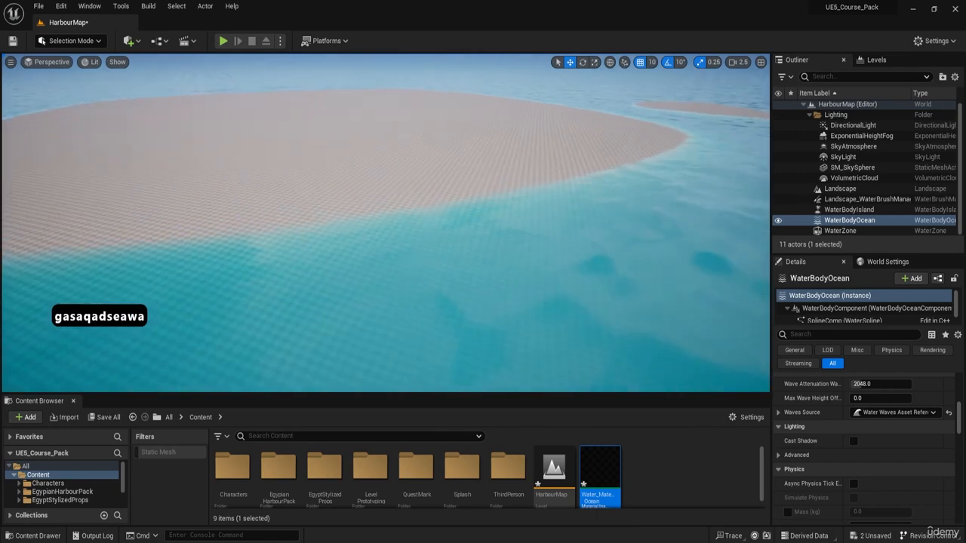
pyautogui.moveTo(291, 172); pyautogui.dragTo(289, 172, button='right')
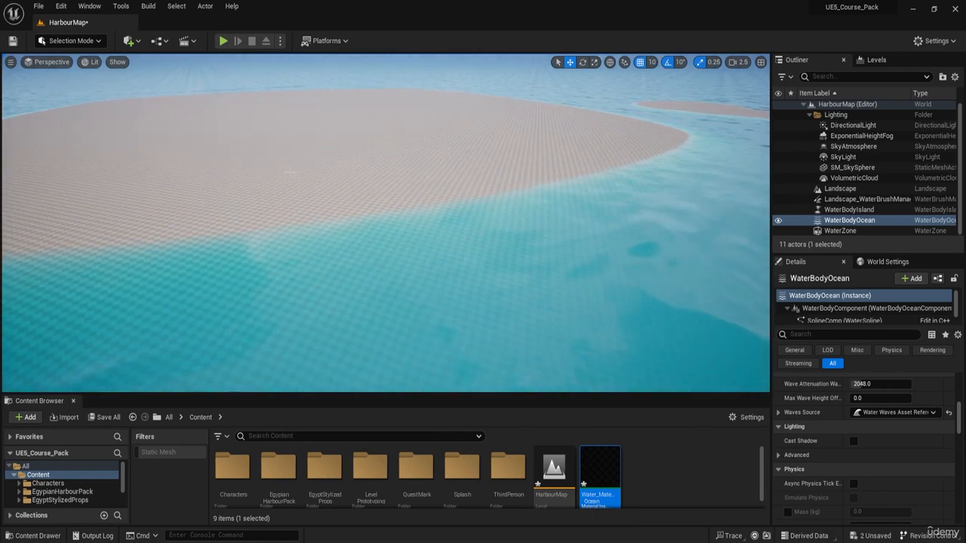
pyautogui.press('F8')
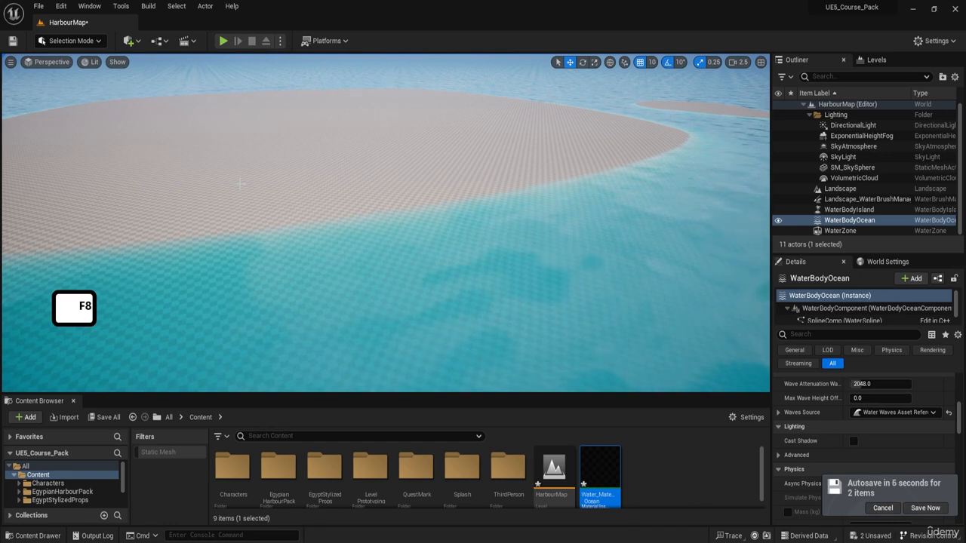